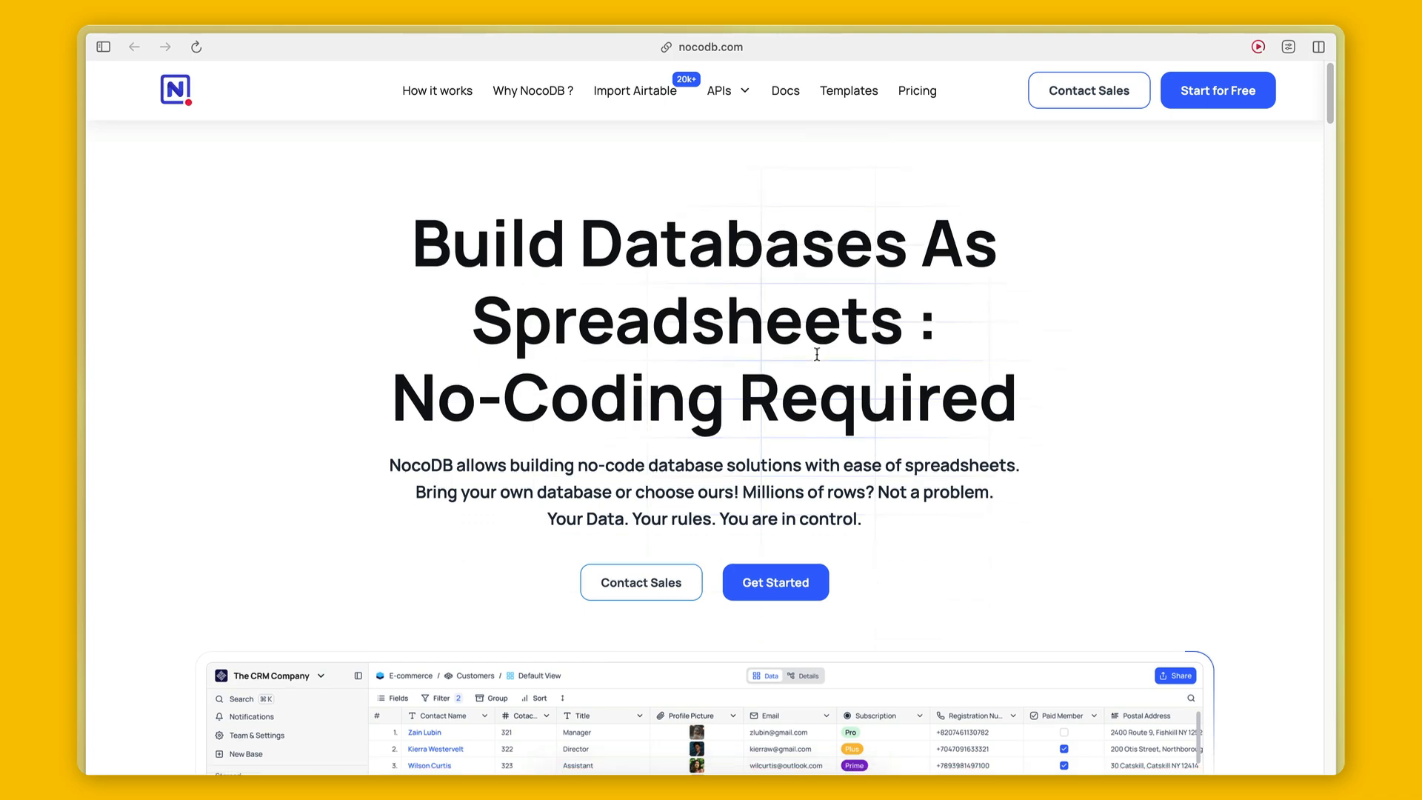
Open Railway's NocoDB template and start deploying its Redis, NocoDB and Postgres services.
scroll(822, 356, "down", 10)
scroll(817, 360, "down", 15)
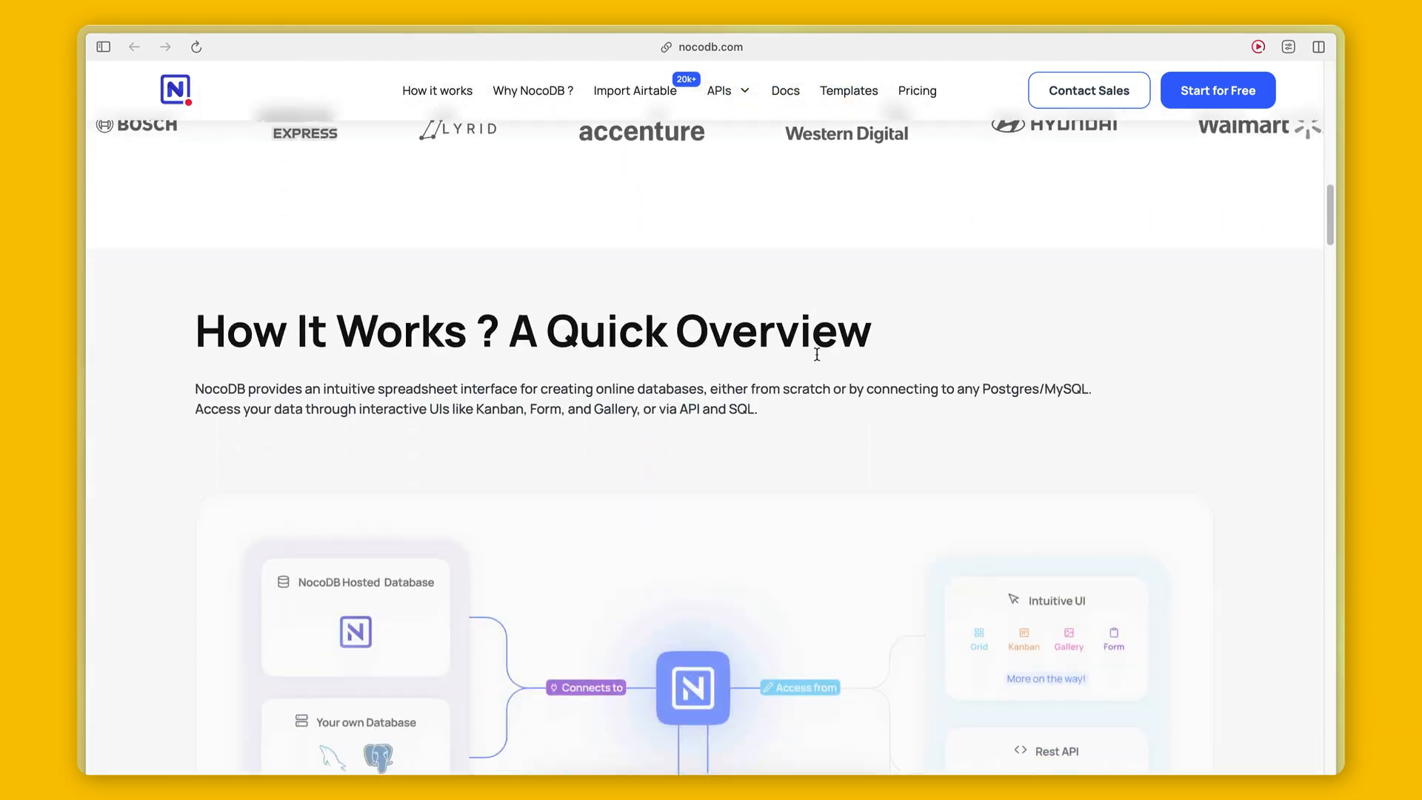
scroll(817, 359, "down", 15)
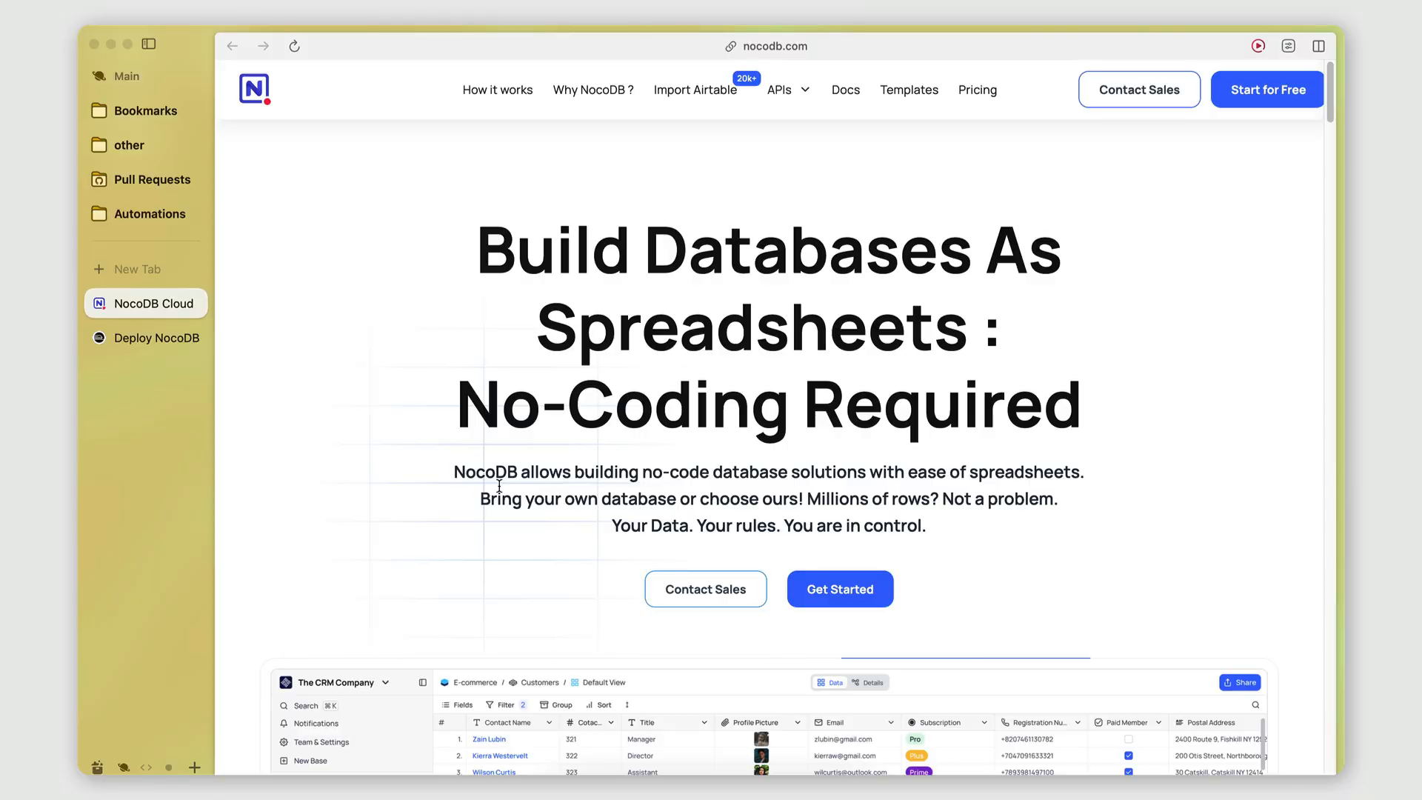
left_click(149, 348)
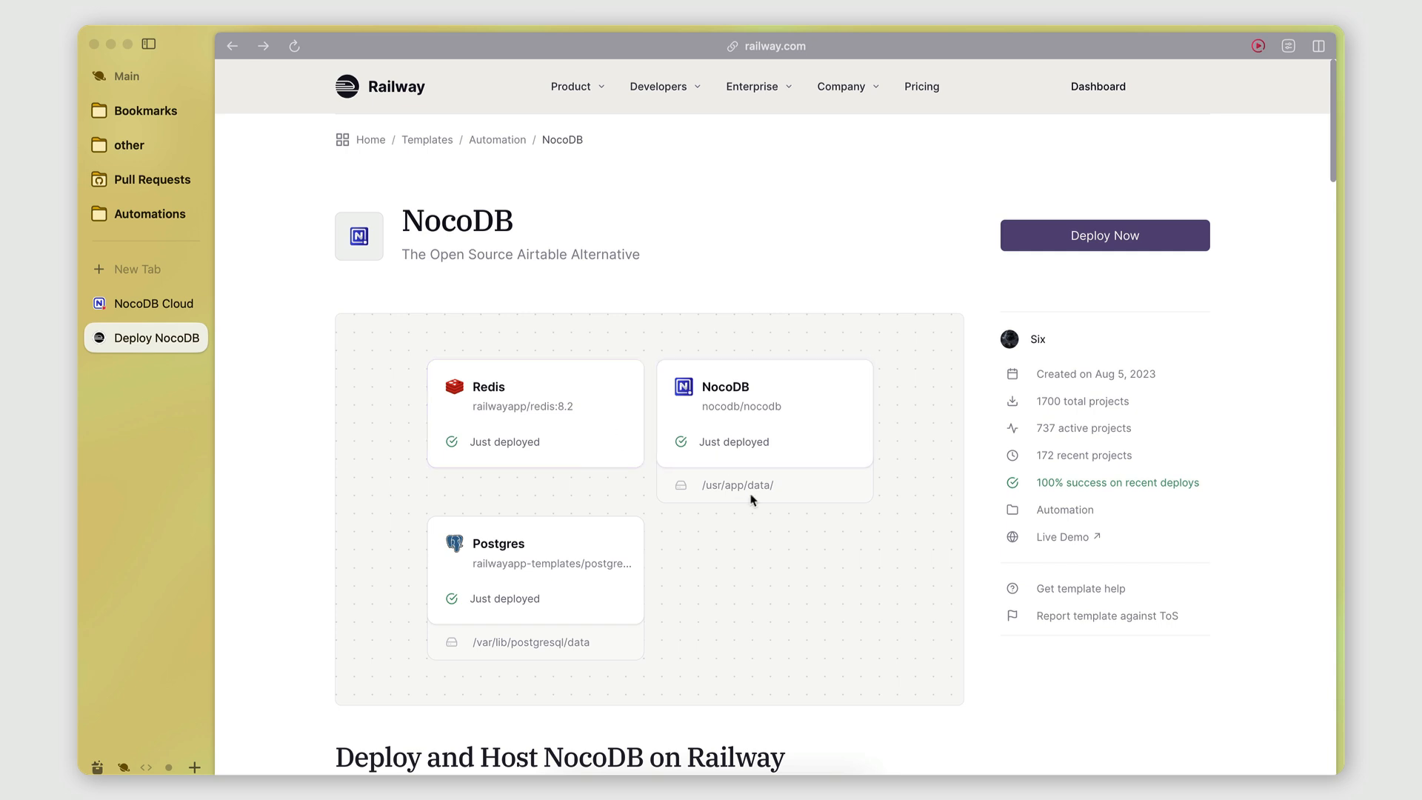
left_click_drag(407, 221, 509, 222)
left_click(510, 223)
left_click(1073, 251)
Deploy the NocoDB, Redis and Postgres services into a new Railway project and open NocoDB's details.
scroll(1016, 337, "down", 3)
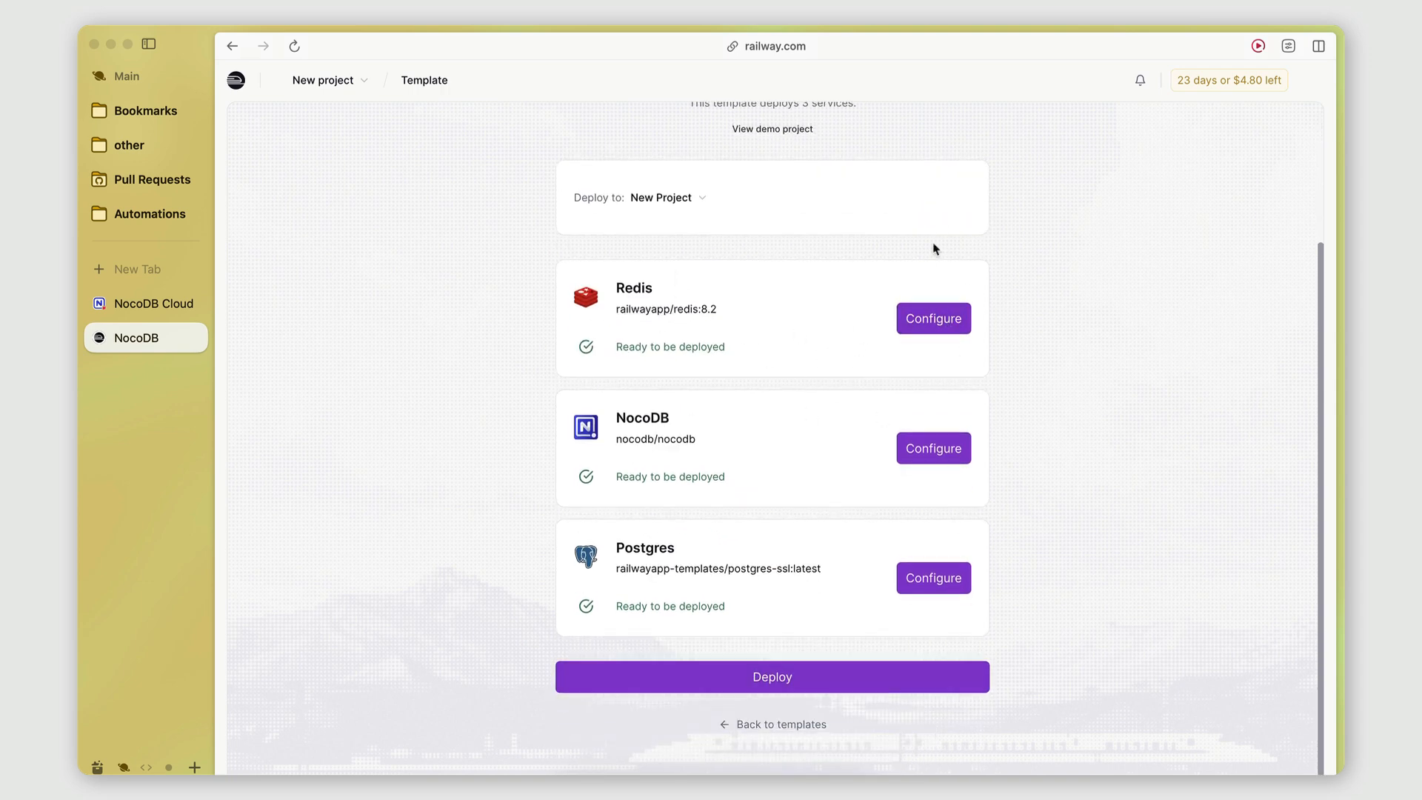
left_click(748, 677)
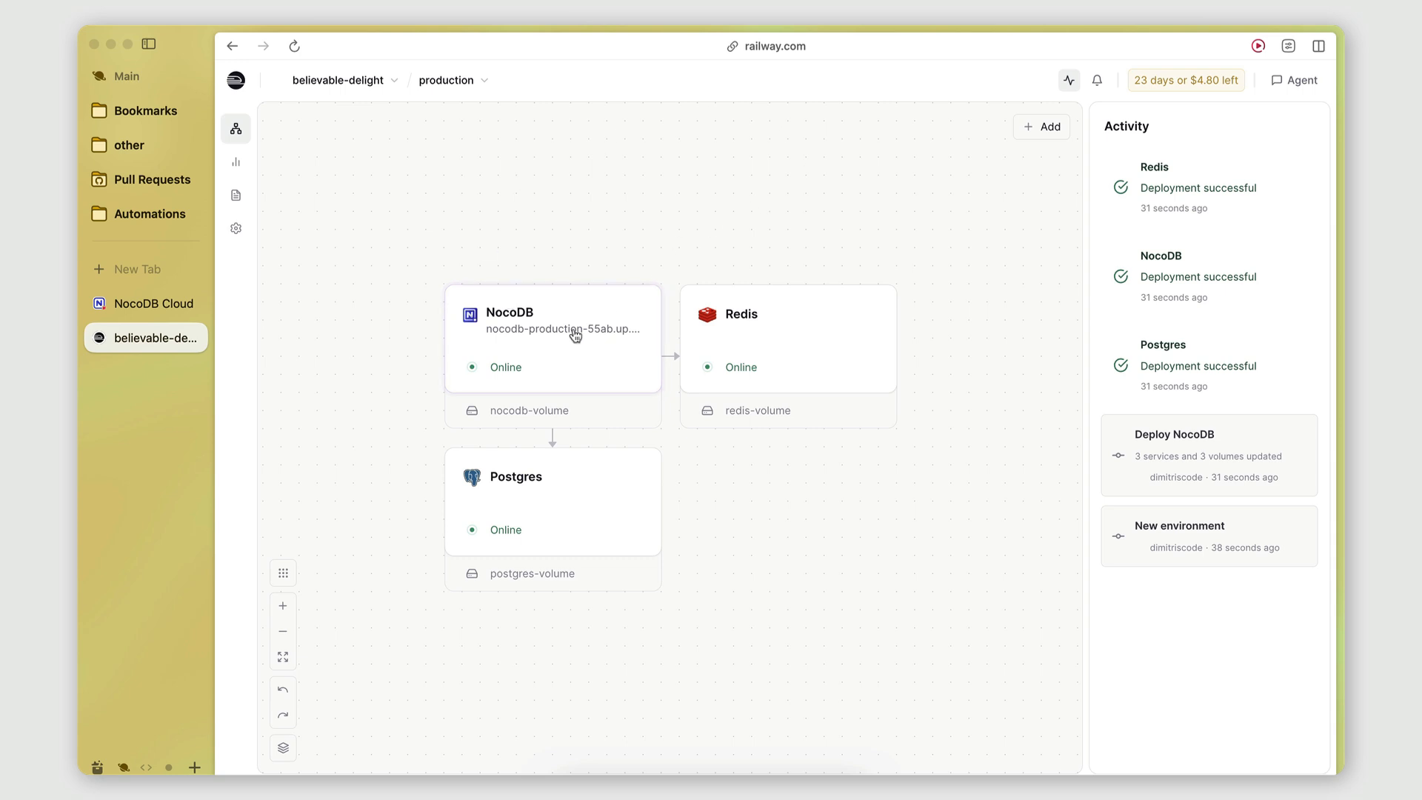
left_click(546, 336)
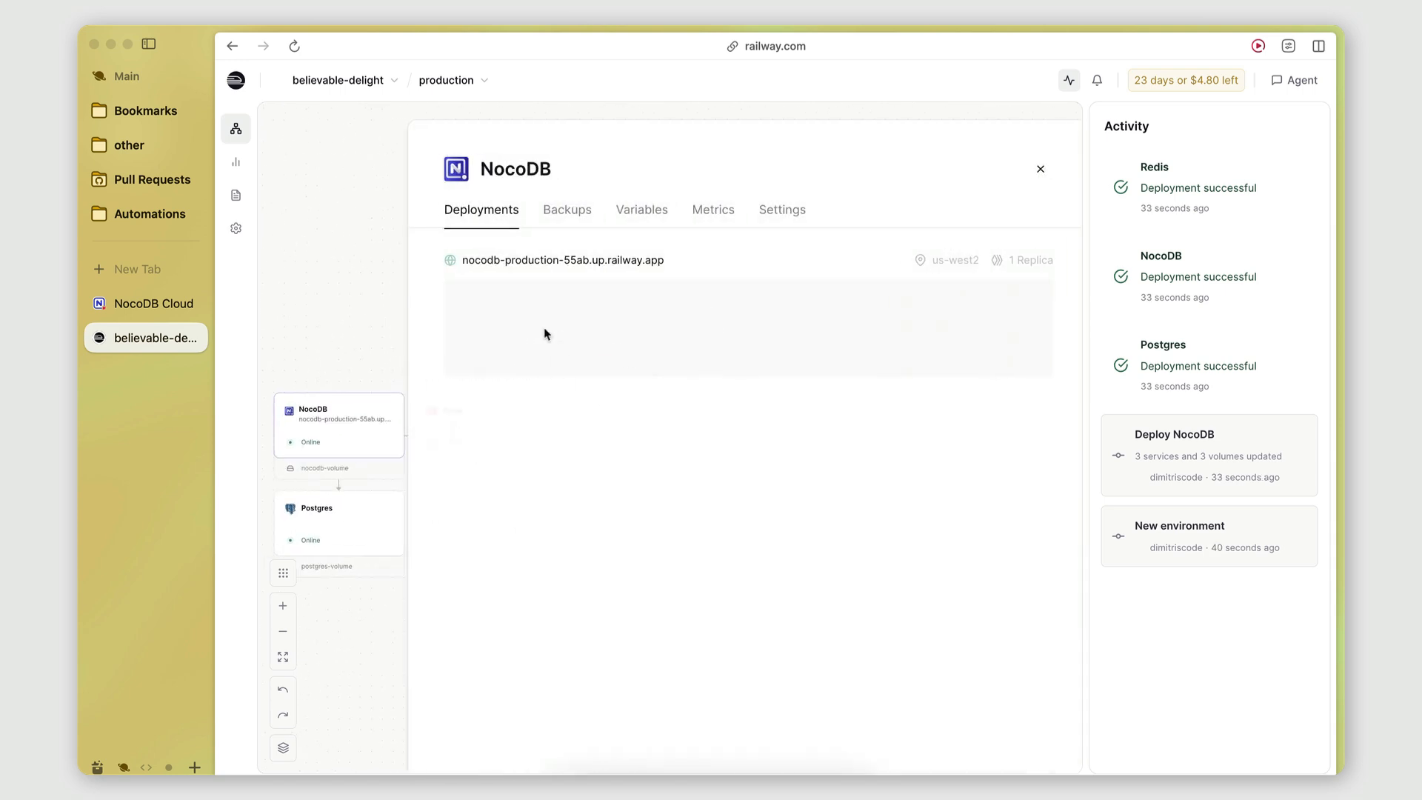
Open the deployed NocoDB app's public URL to reach the Super Admin sign-up form.
left_click(506, 264)
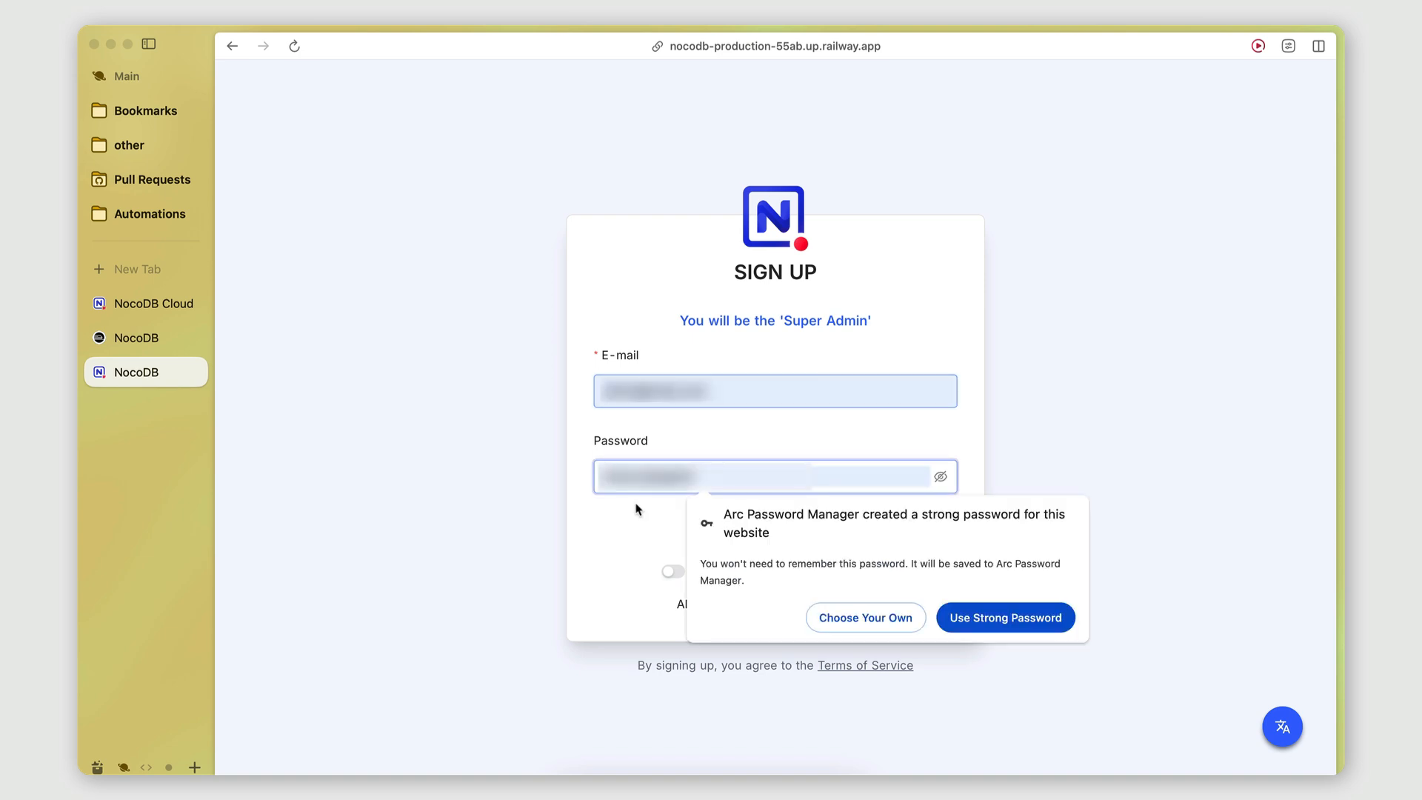
Enter the Super Admin password, sign up, decline saving the password and skip onboarding.
type("•••••")
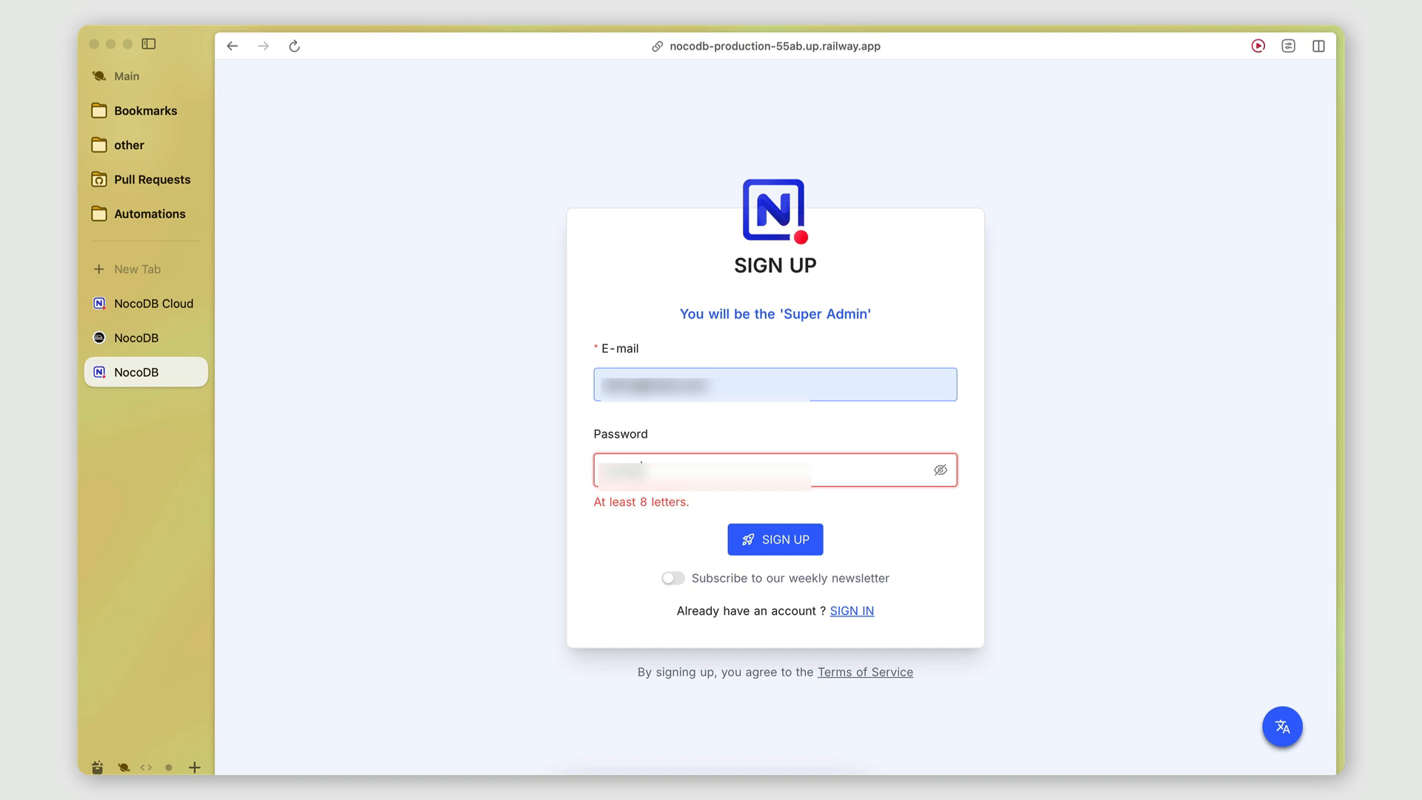
type("•••••••••")
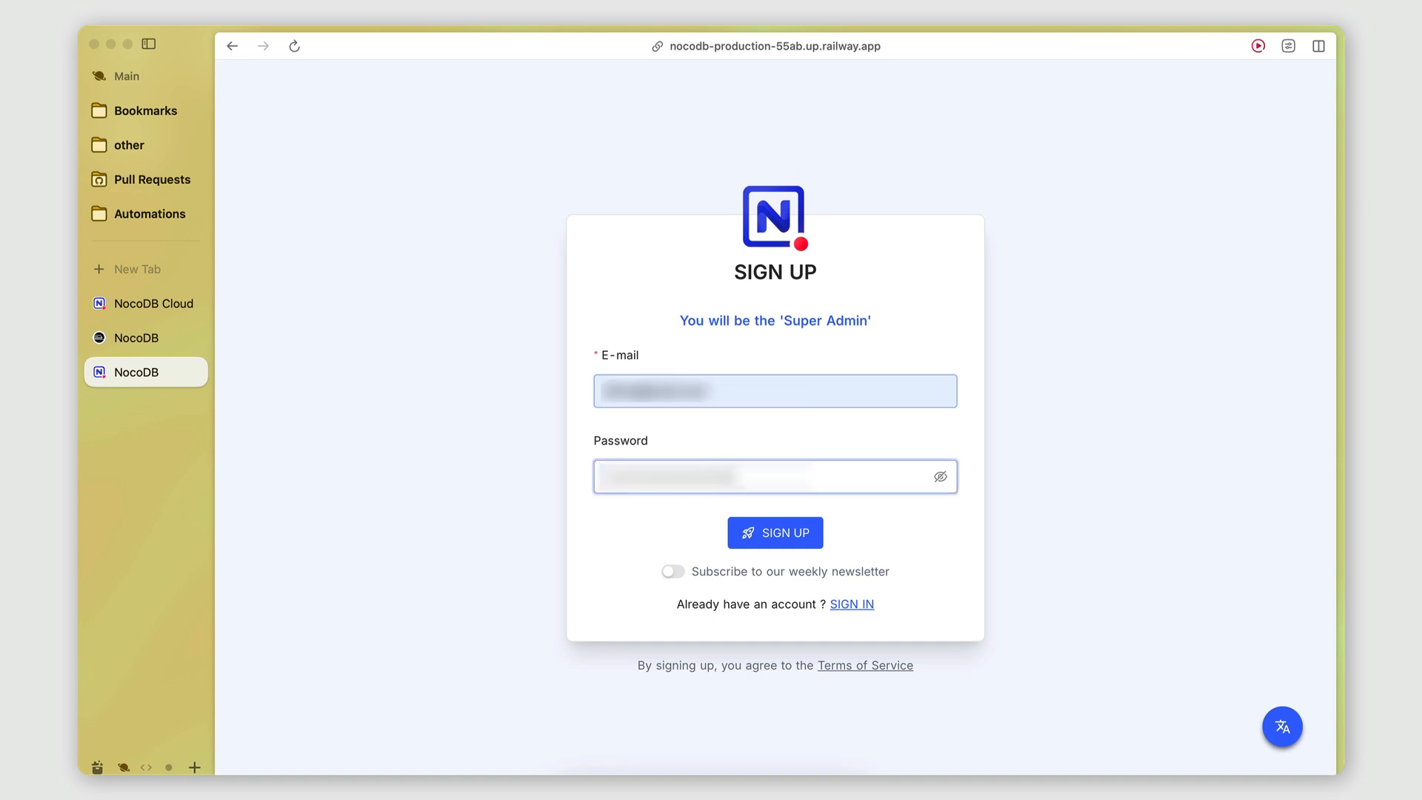
left_click(761, 536)
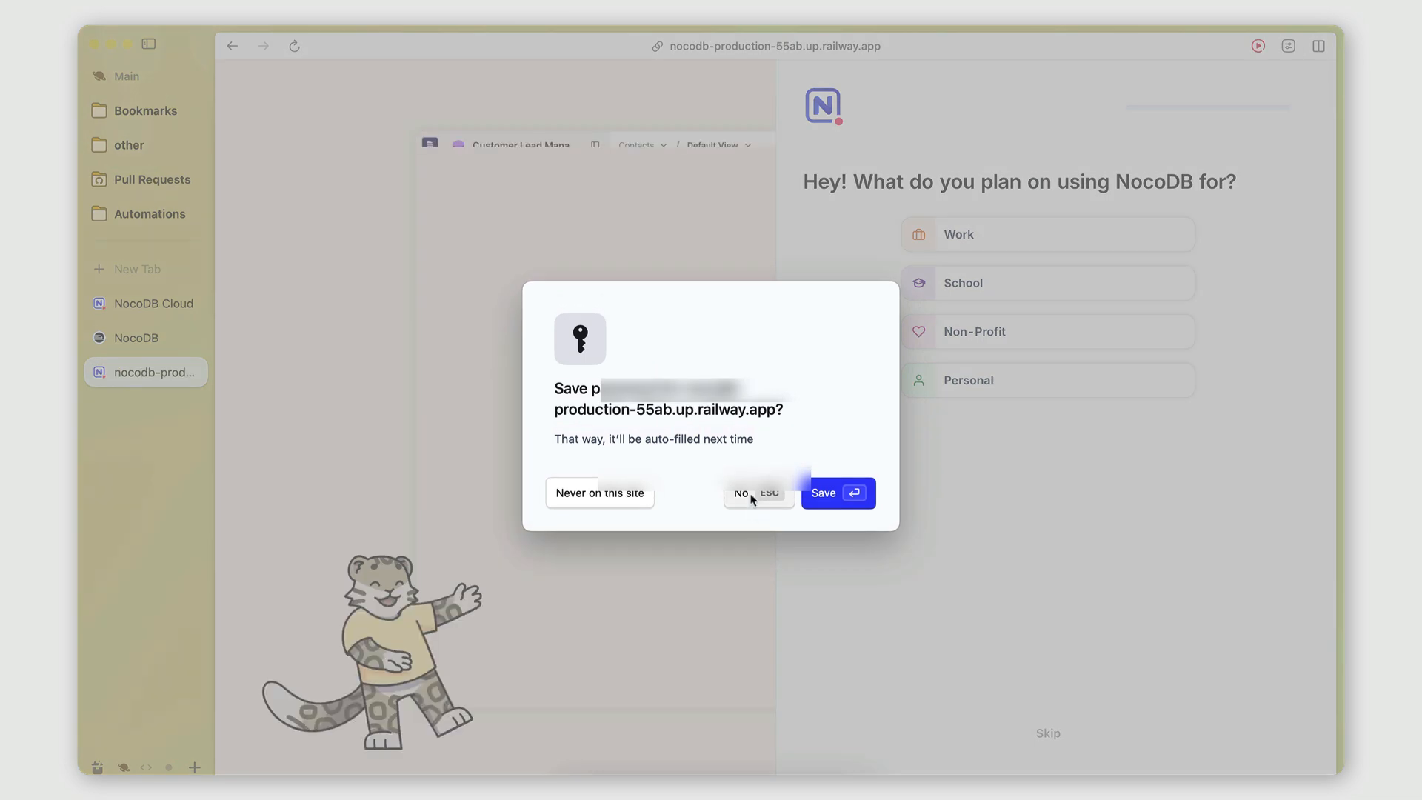
left_click(752, 498)
left_click(1047, 733)
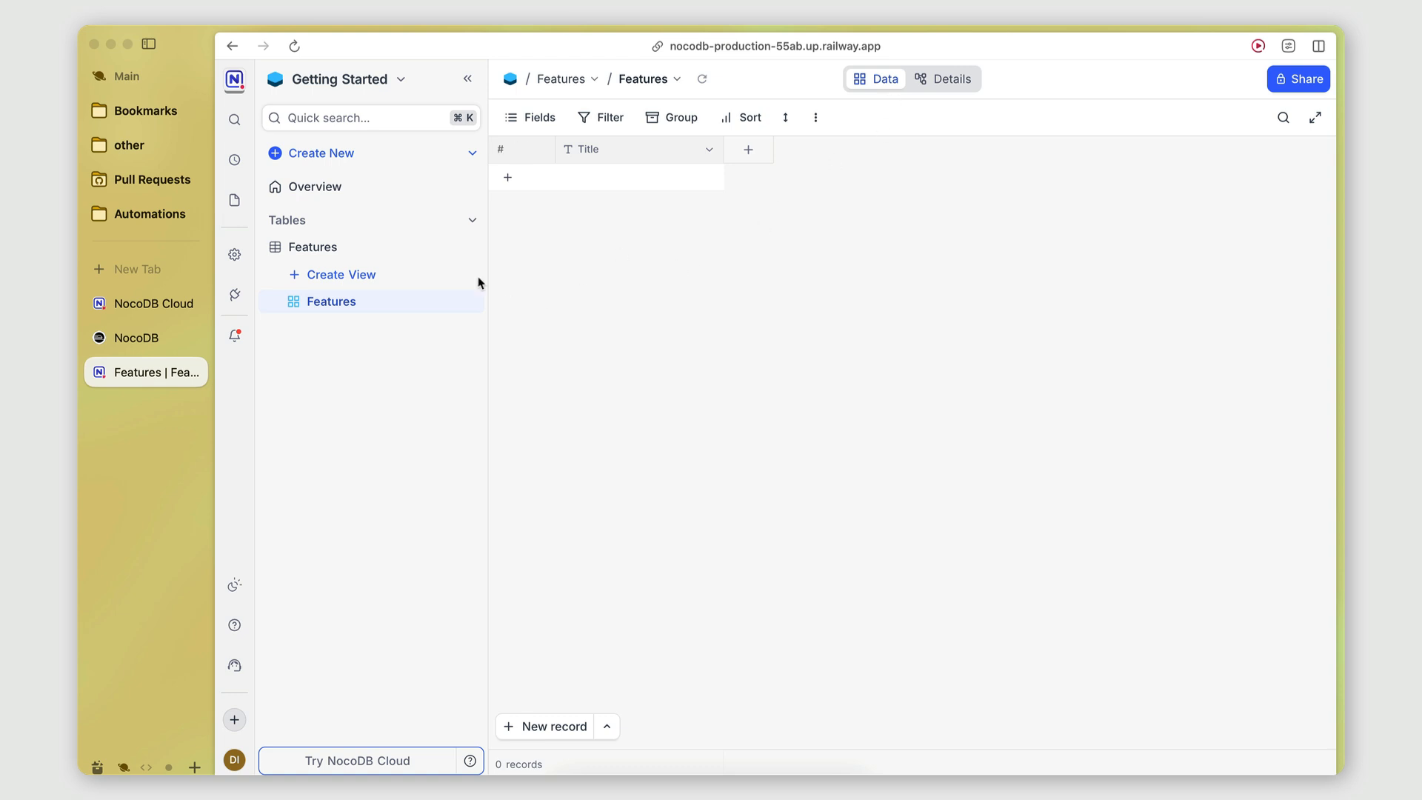
Create a new base named 'Test' from the NocoDB bases list.
left_click(375, 87)
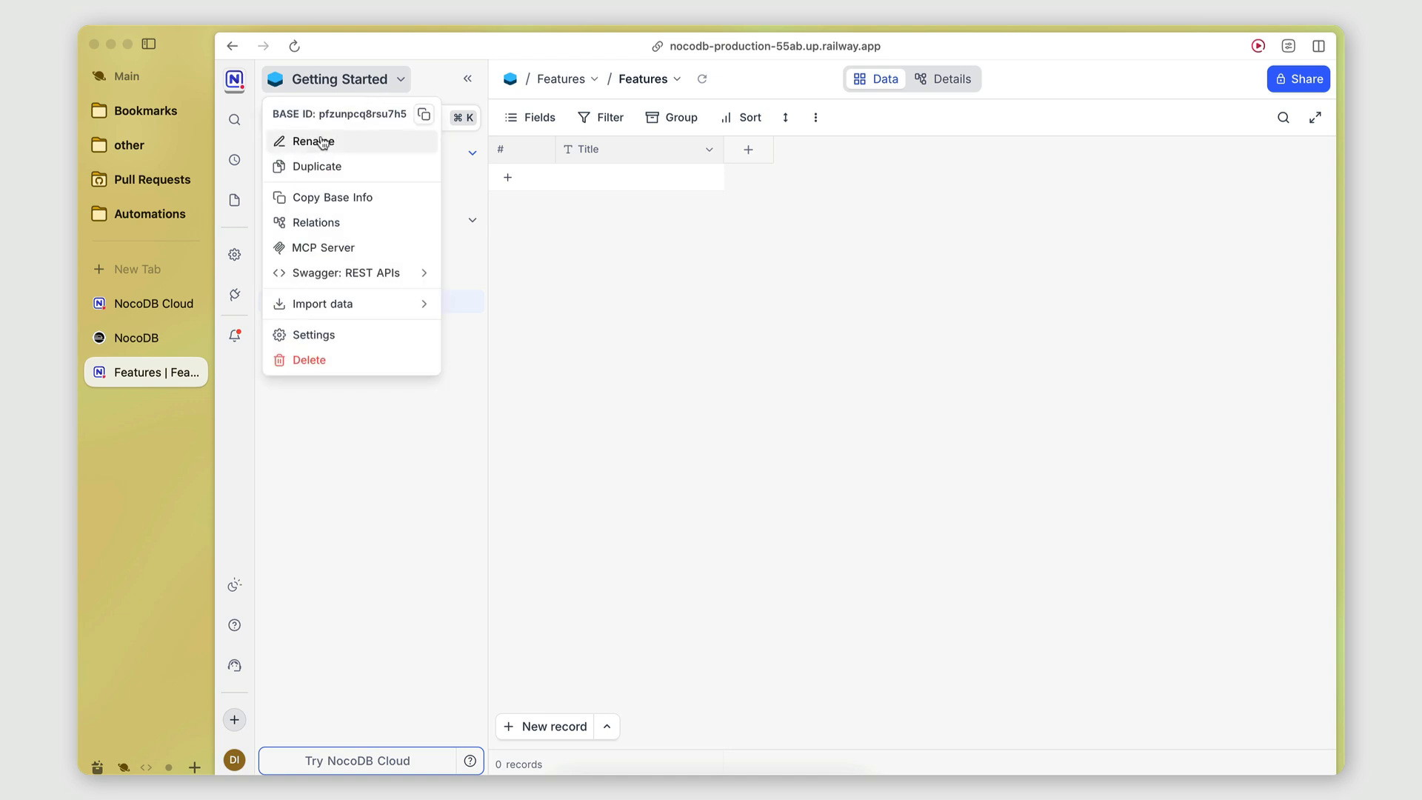
left_click(676, 222)
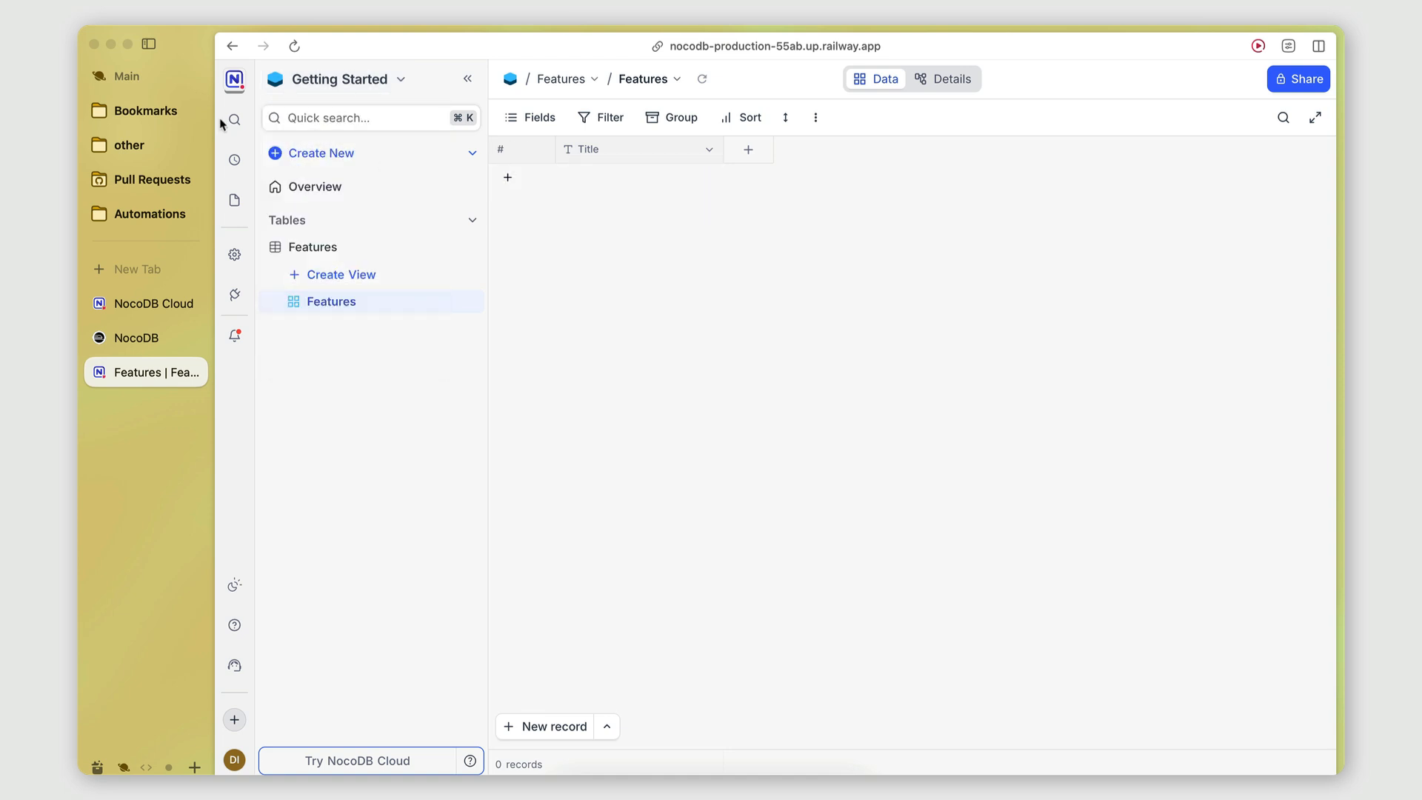
left_click(237, 83)
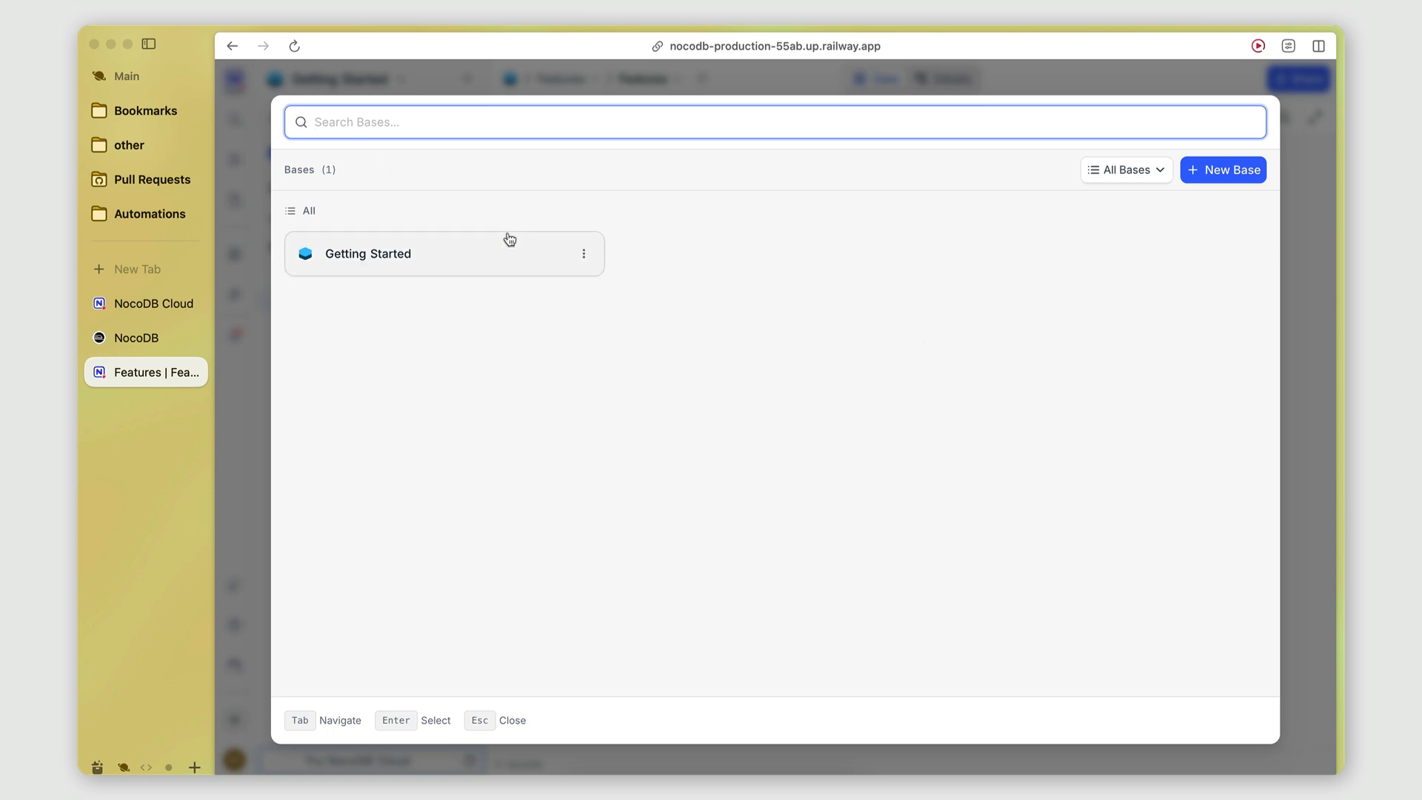
left_click(1221, 170)
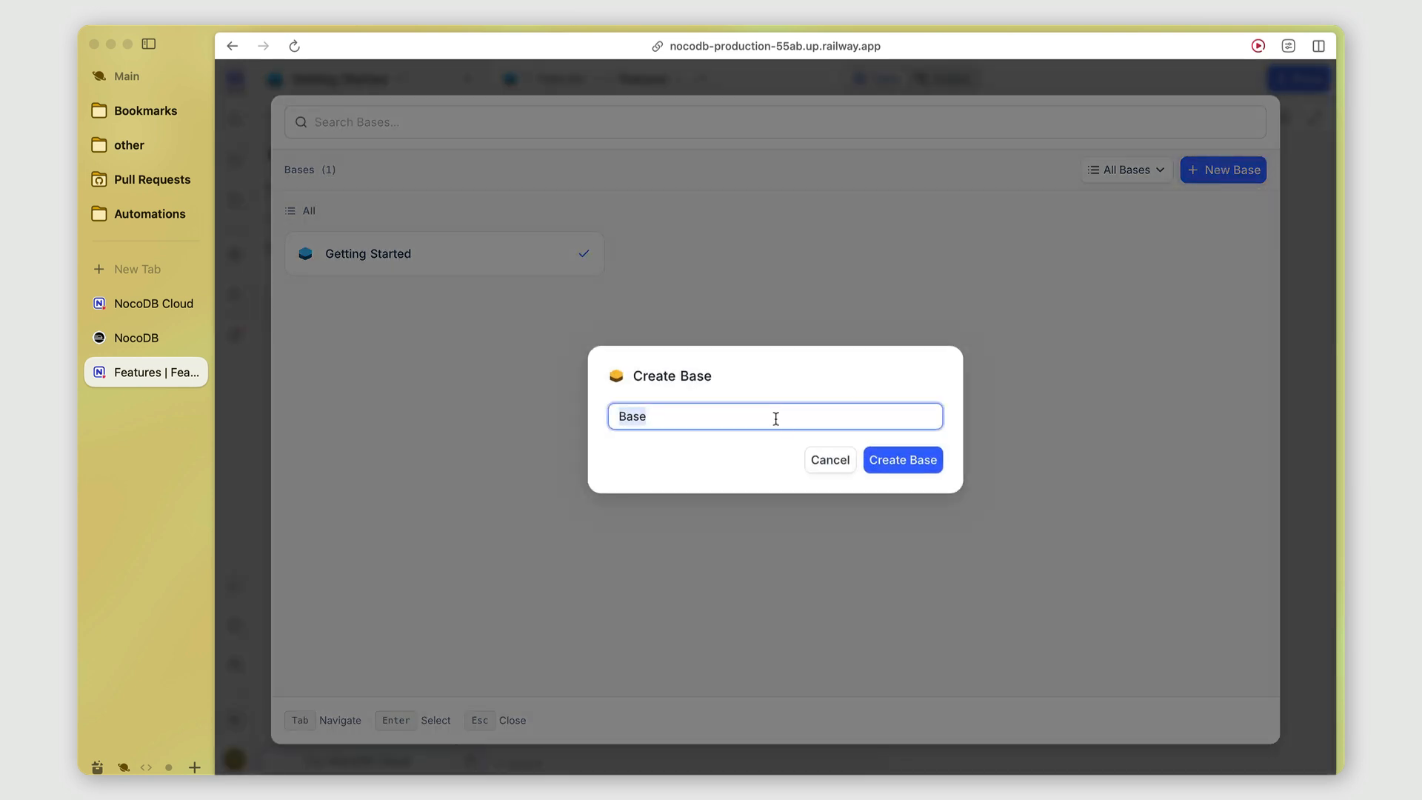
key("Caps_Lock")
type("Test")
left_click(917, 459)
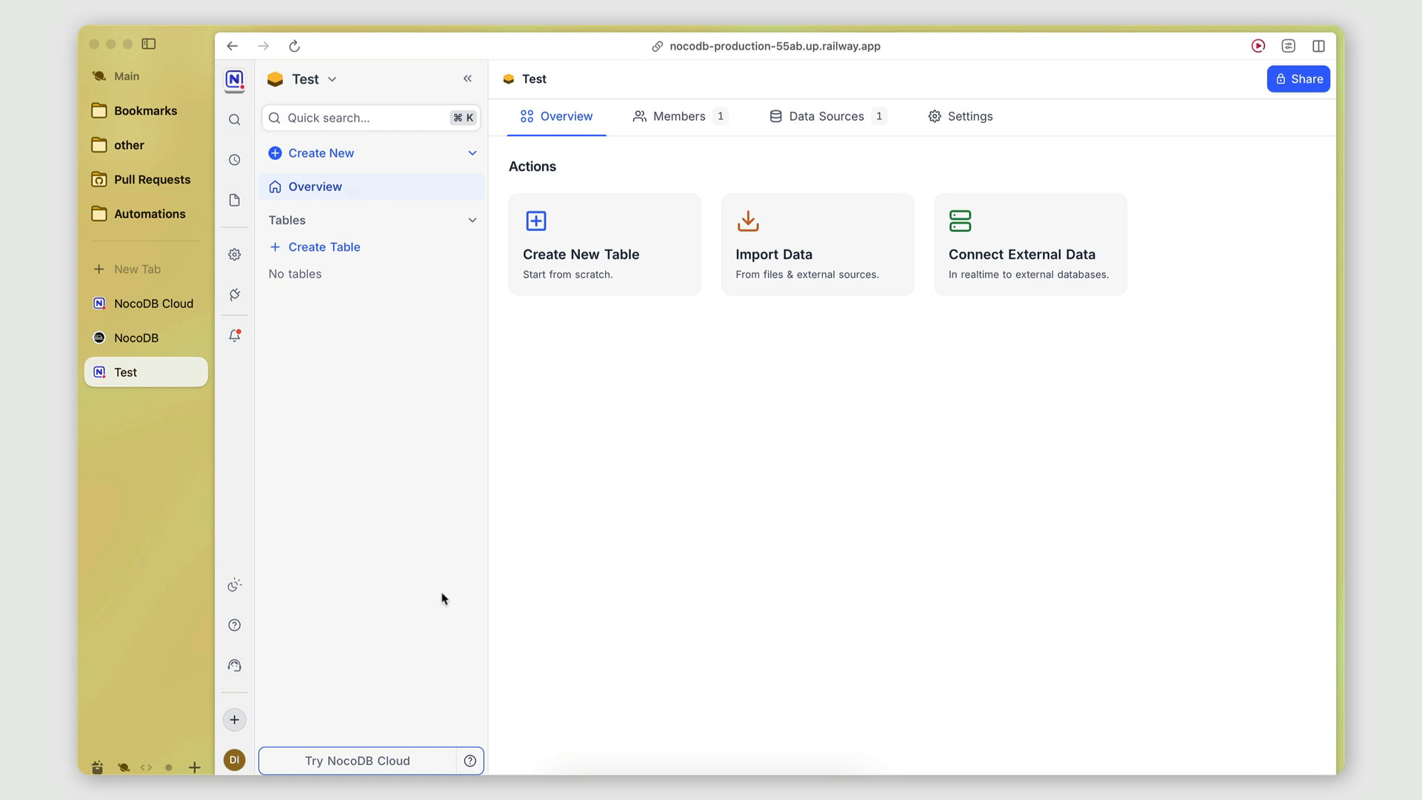
Create a 'Contacts' table in Test with the Default data source, then return to Railway.
left_click(316, 251)
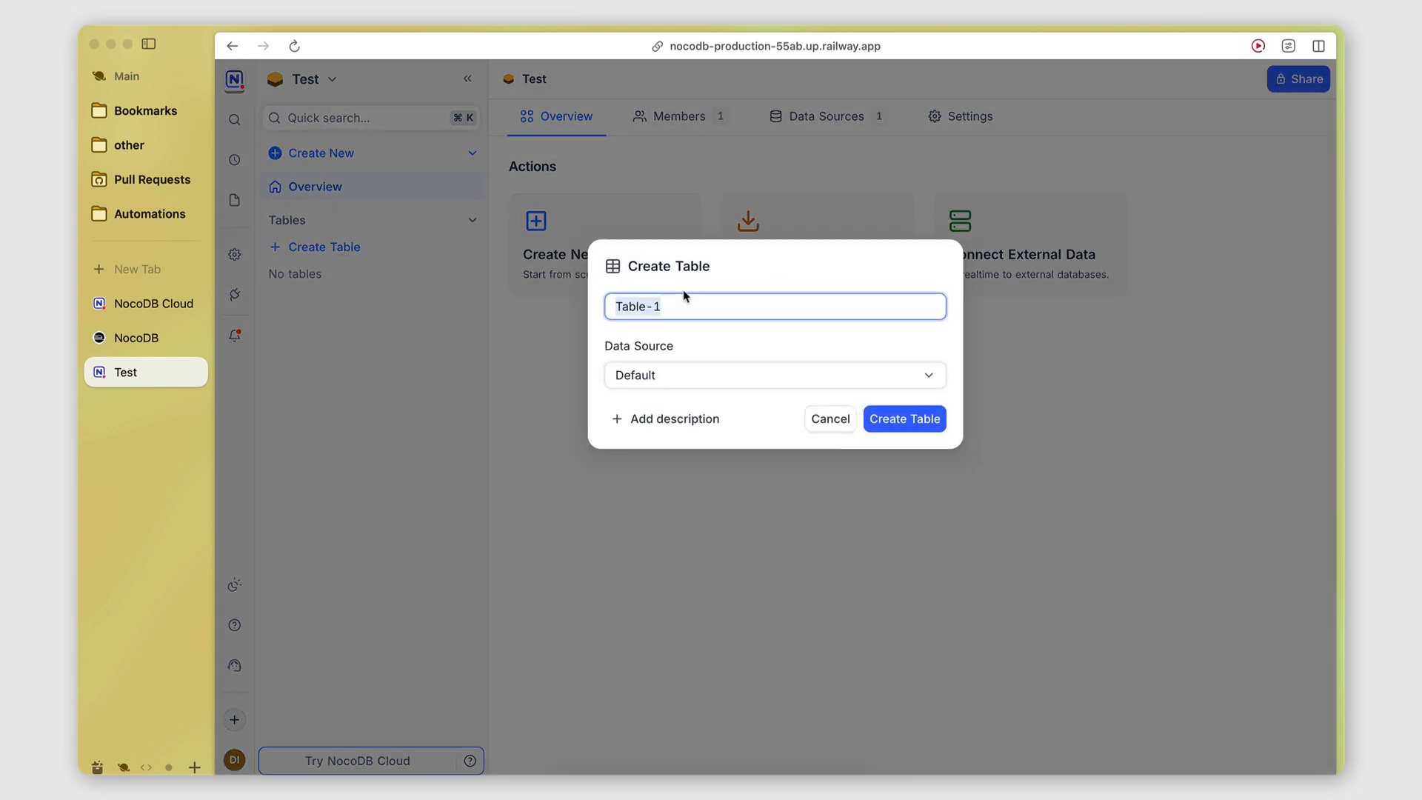
type("Cota")
key("BackSpace")
key("BackSpace")
type("ntacts")
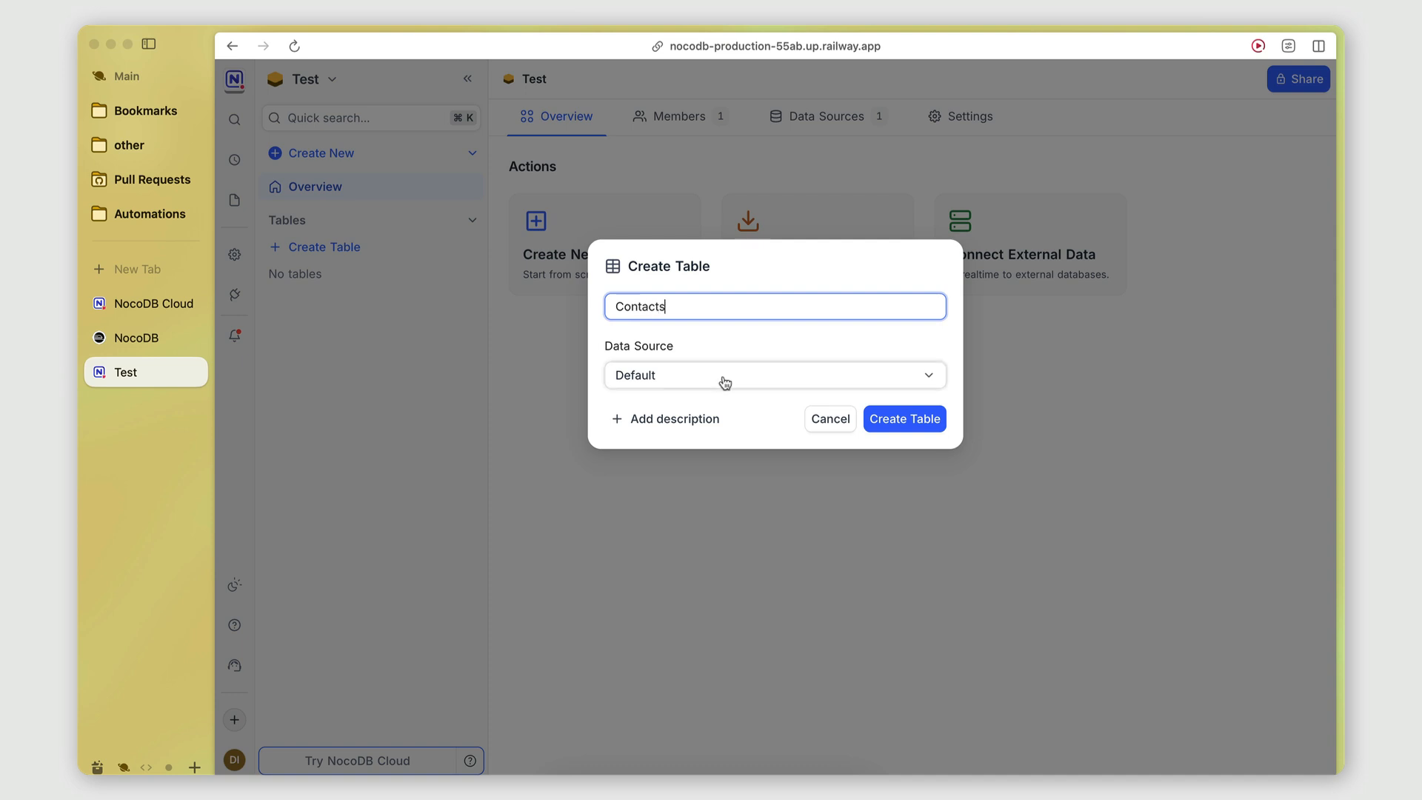
left_click(812, 379)
left_click(748, 376)
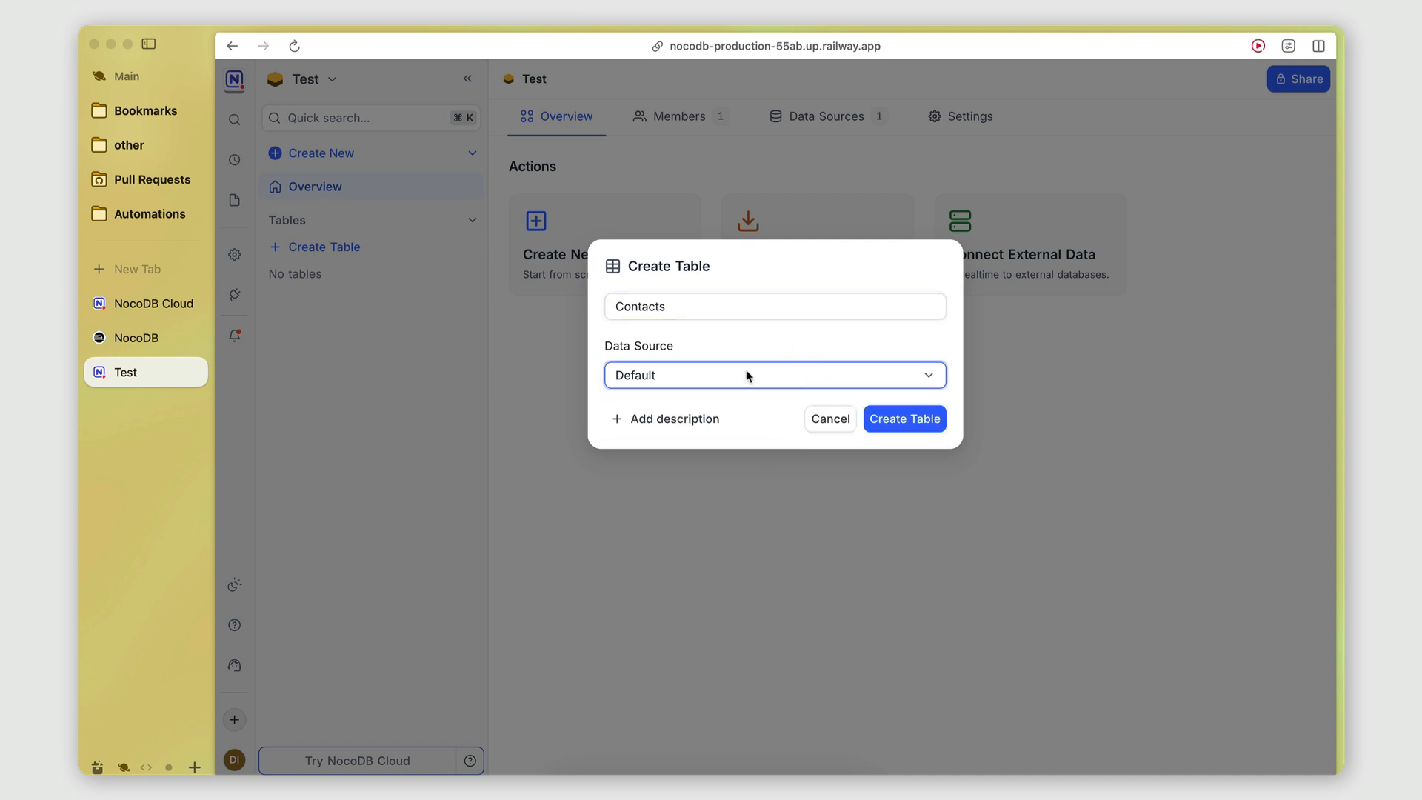
left_click(739, 325)
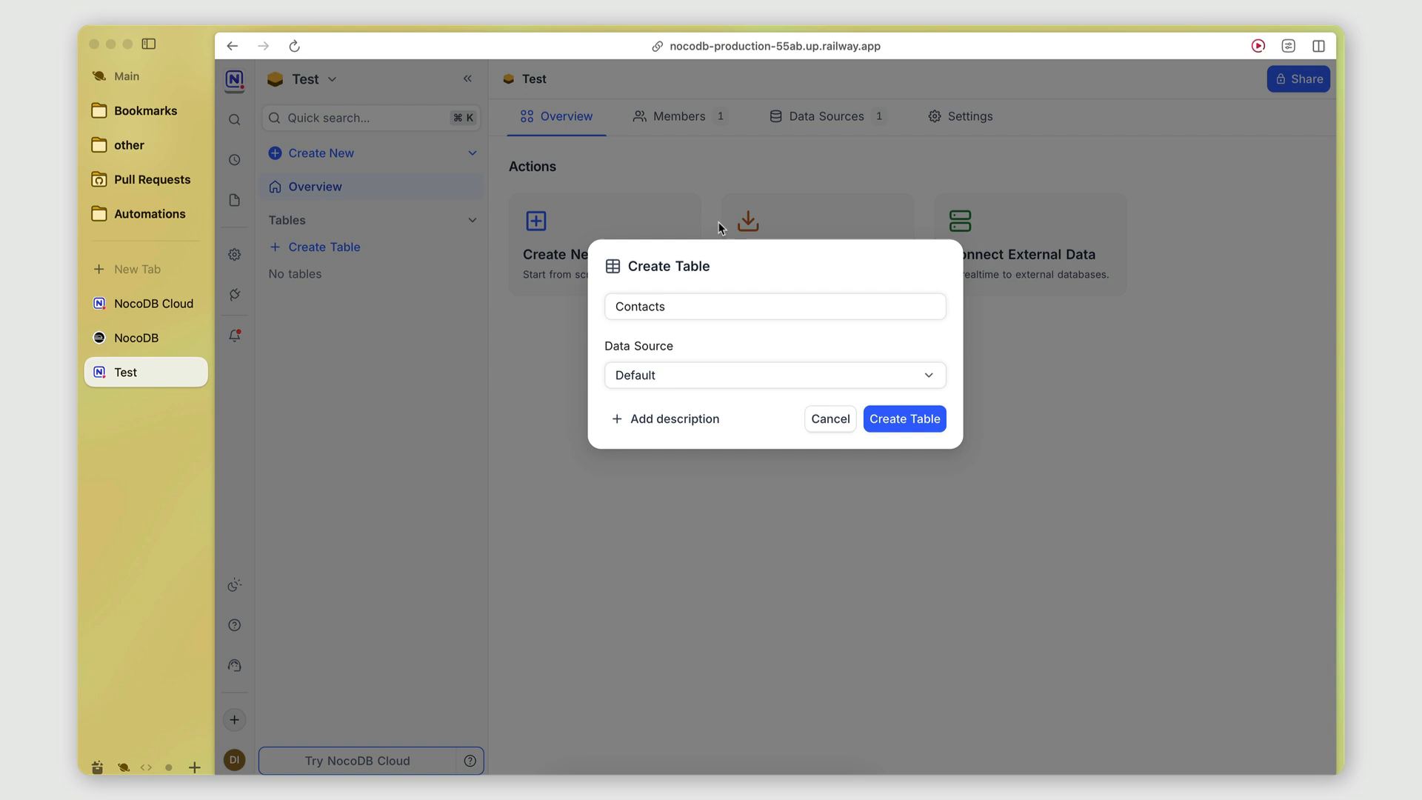
left_click(632, 375)
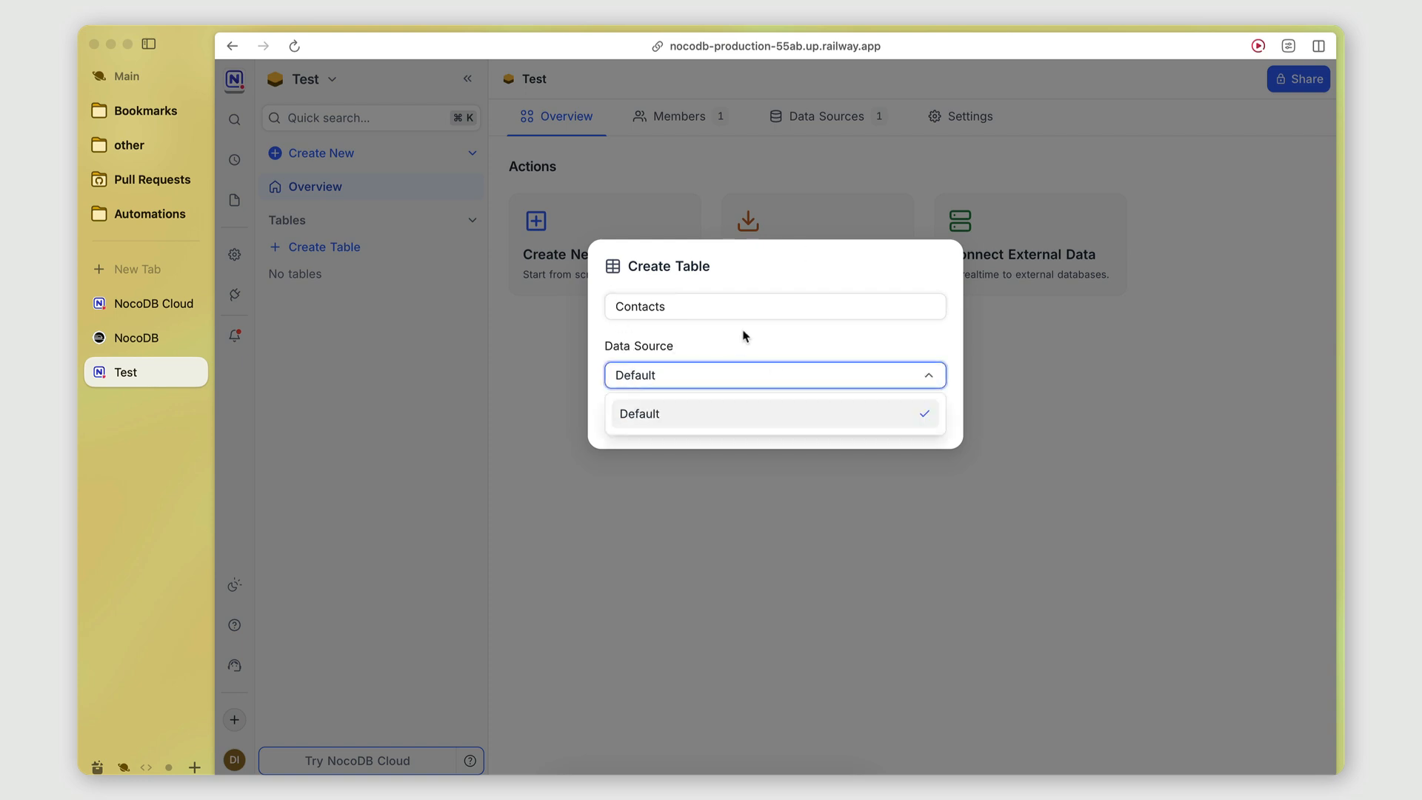
left_click(923, 437)
left_click(913, 425)
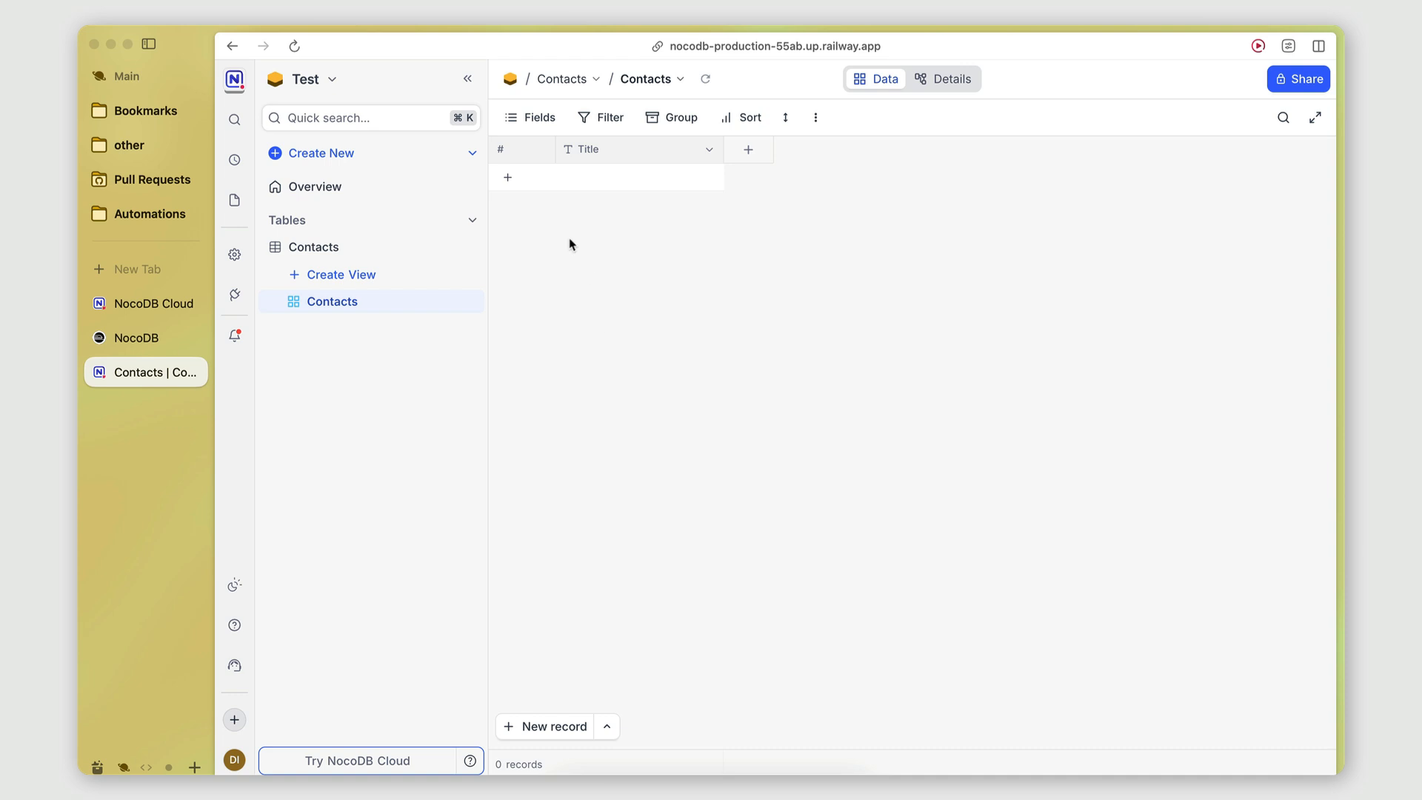
left_click(131, 337)
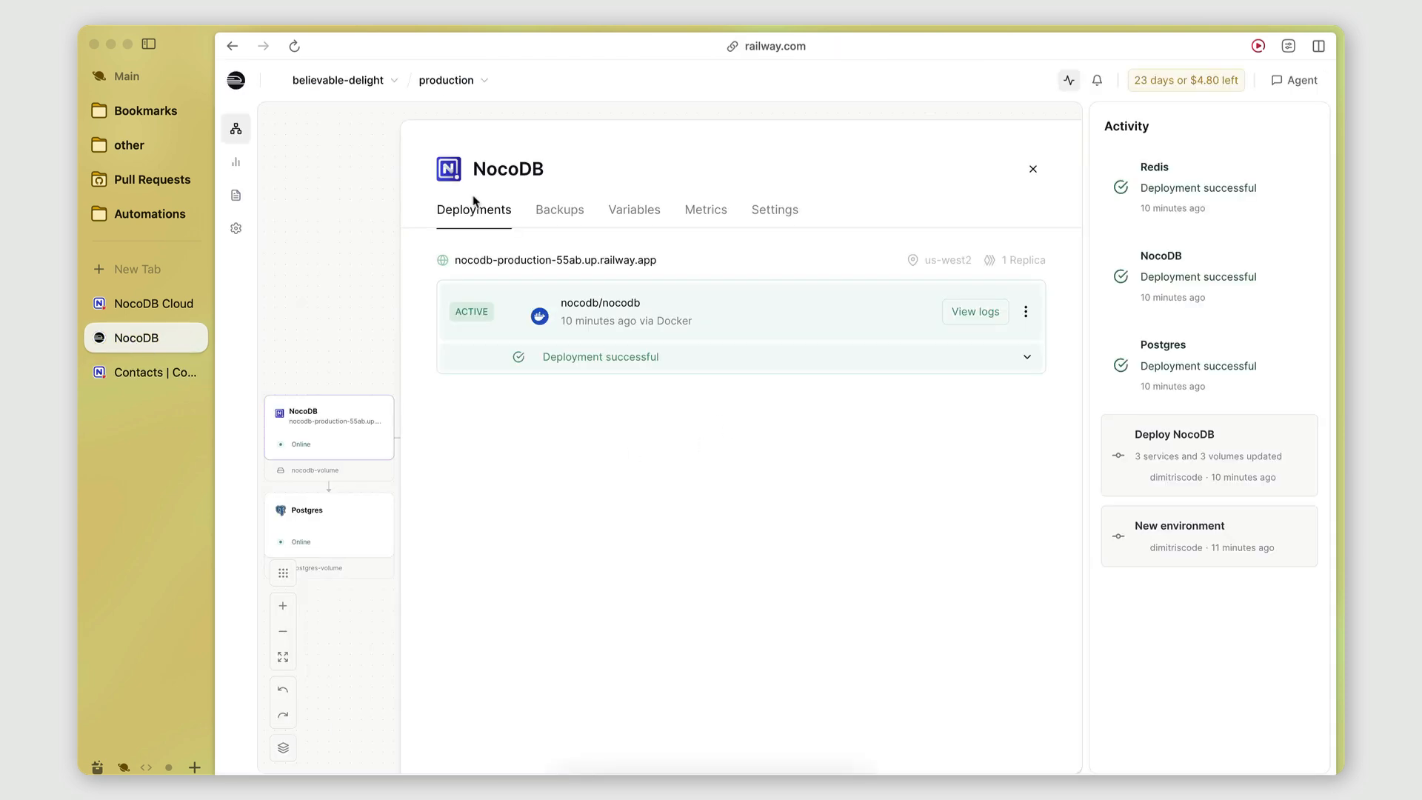
Close the NocoDB service panel and cycle through the browser tabs back to Railway's canvas.
left_click(1033, 169)
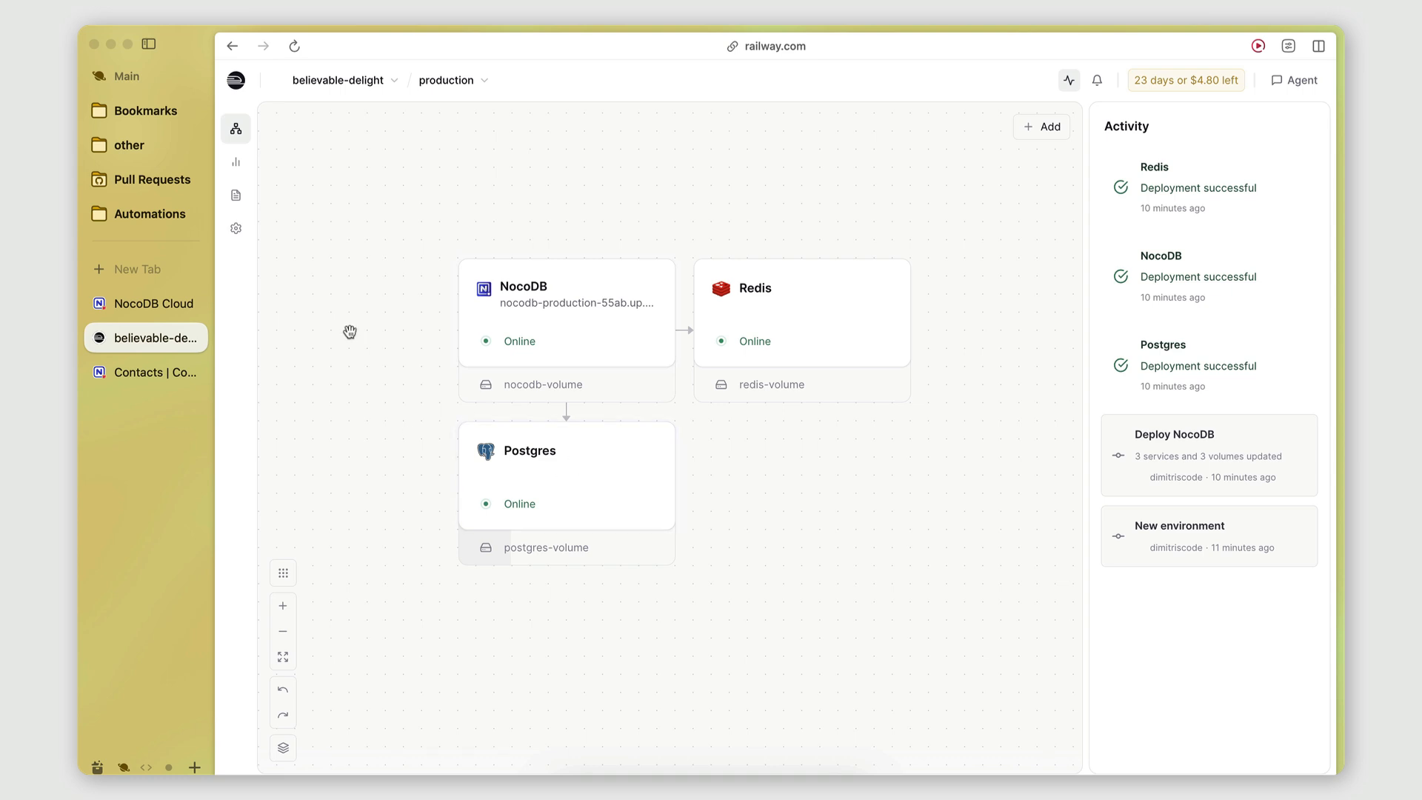
left_click(149, 374)
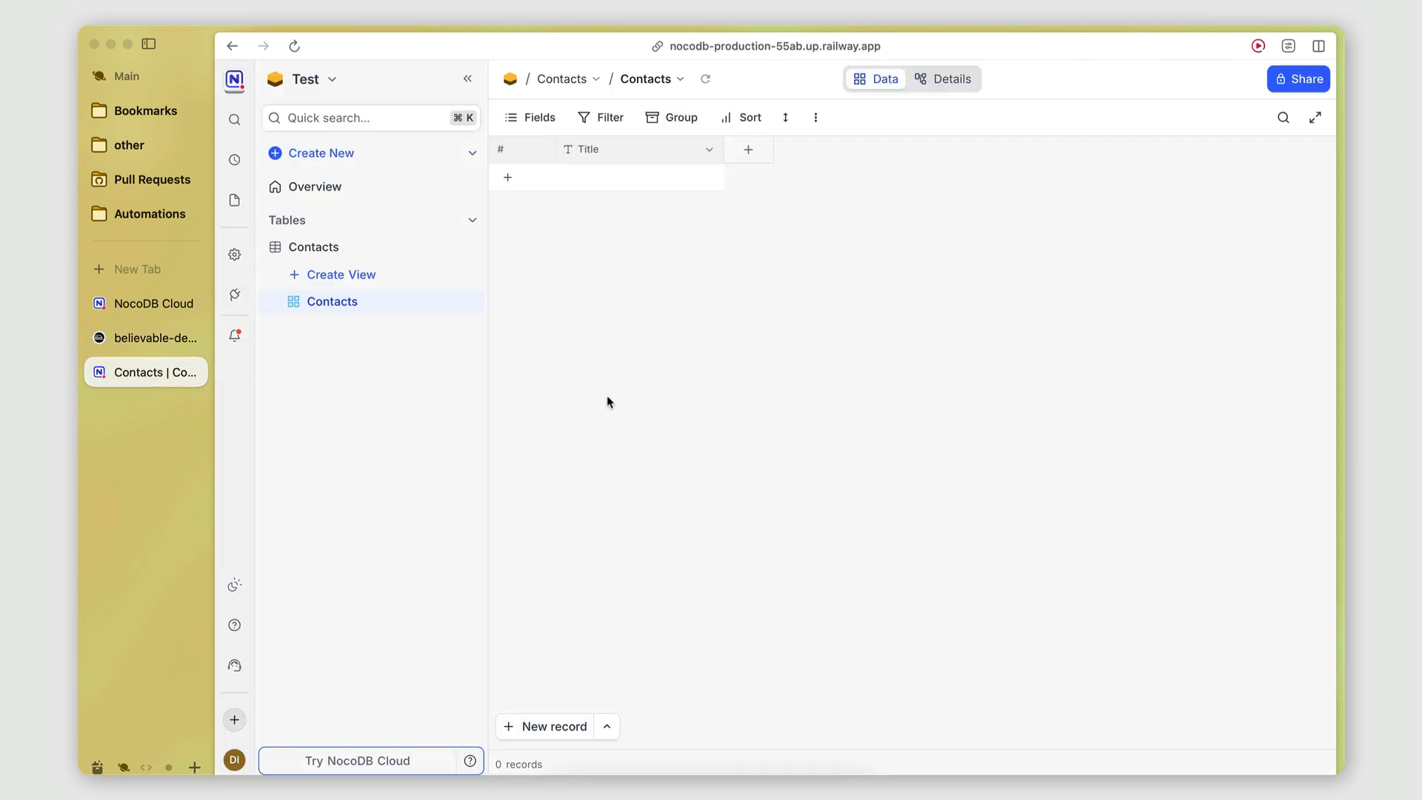
left_click(131, 302)
left_click(141, 341)
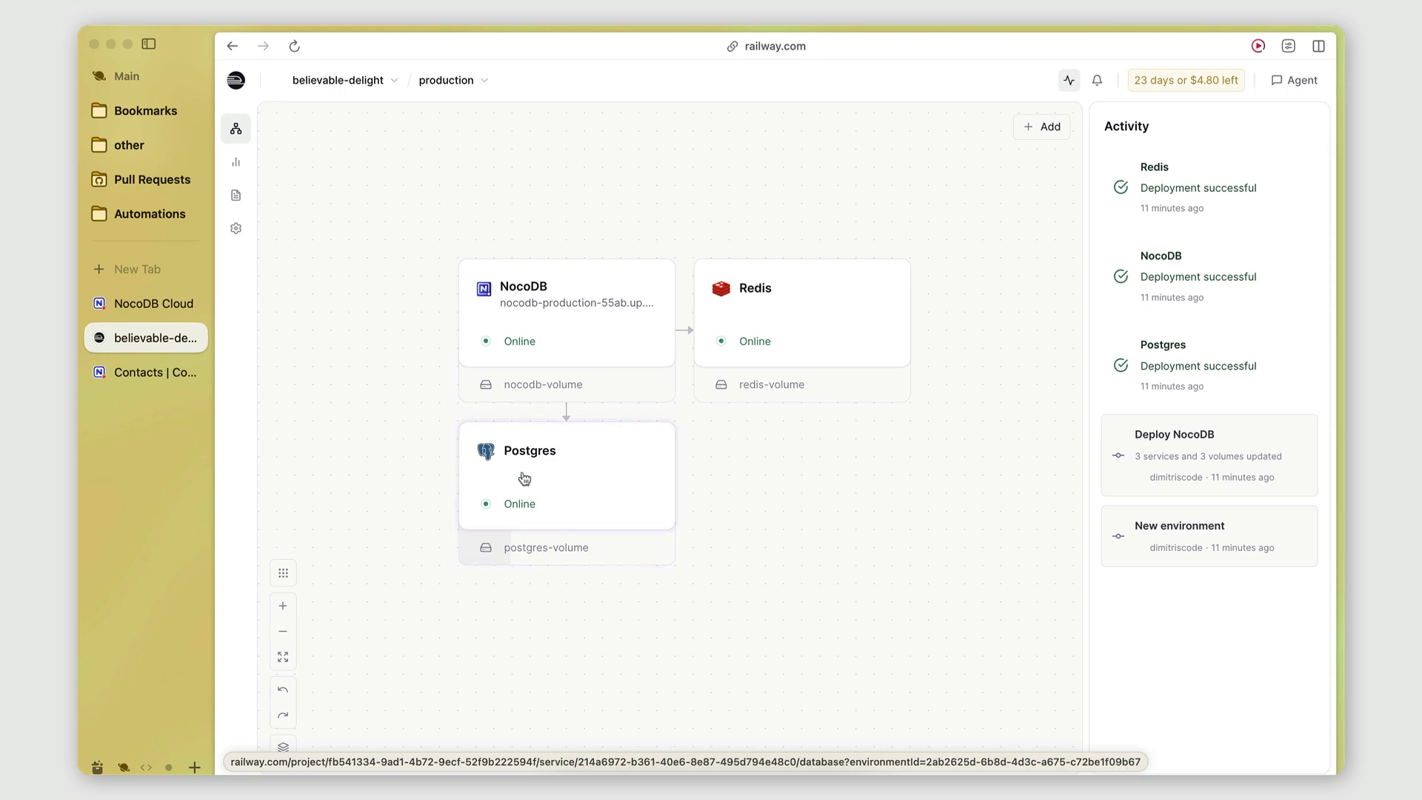
In the Contacts table, try setting up a JSON field, then discard it.
left_click(128, 374)
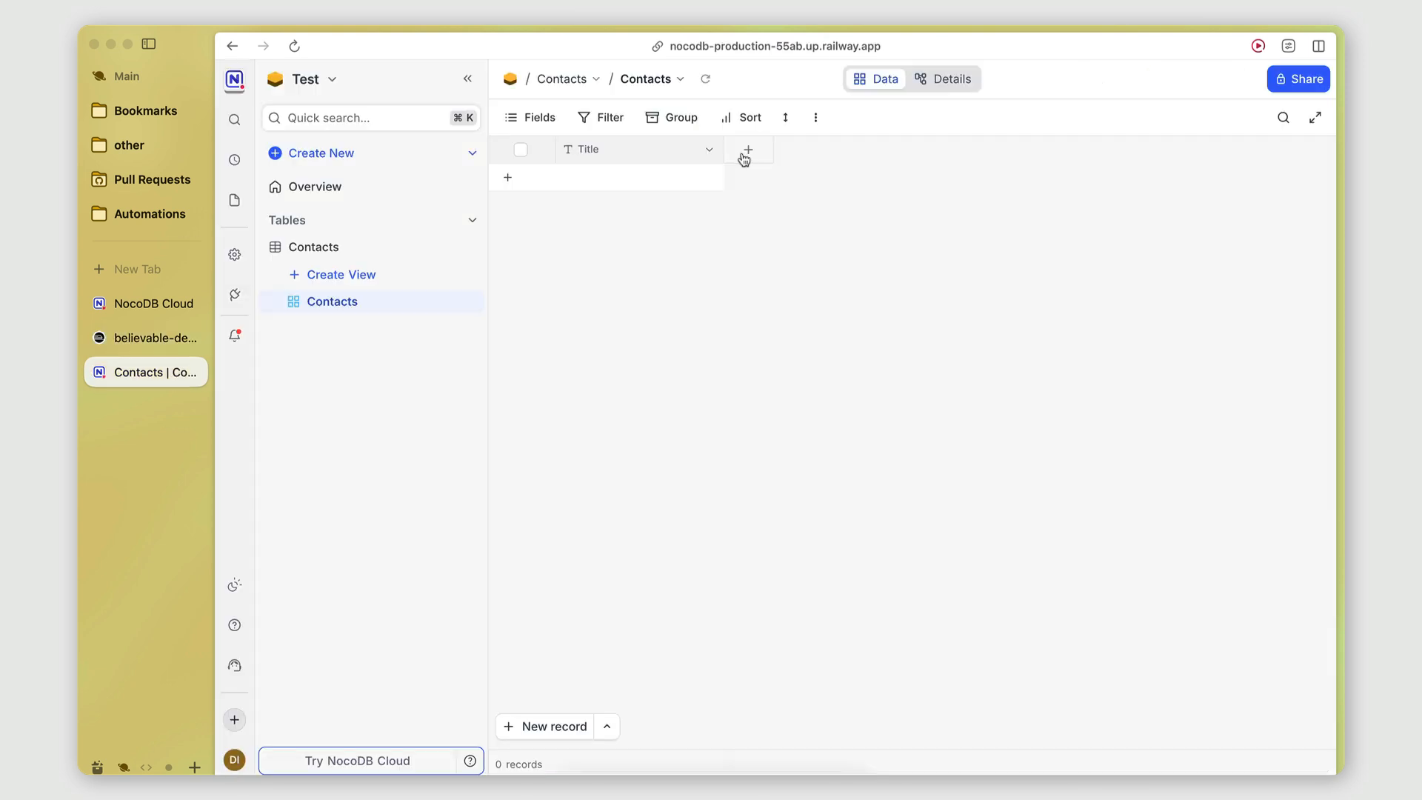
left_click(748, 152)
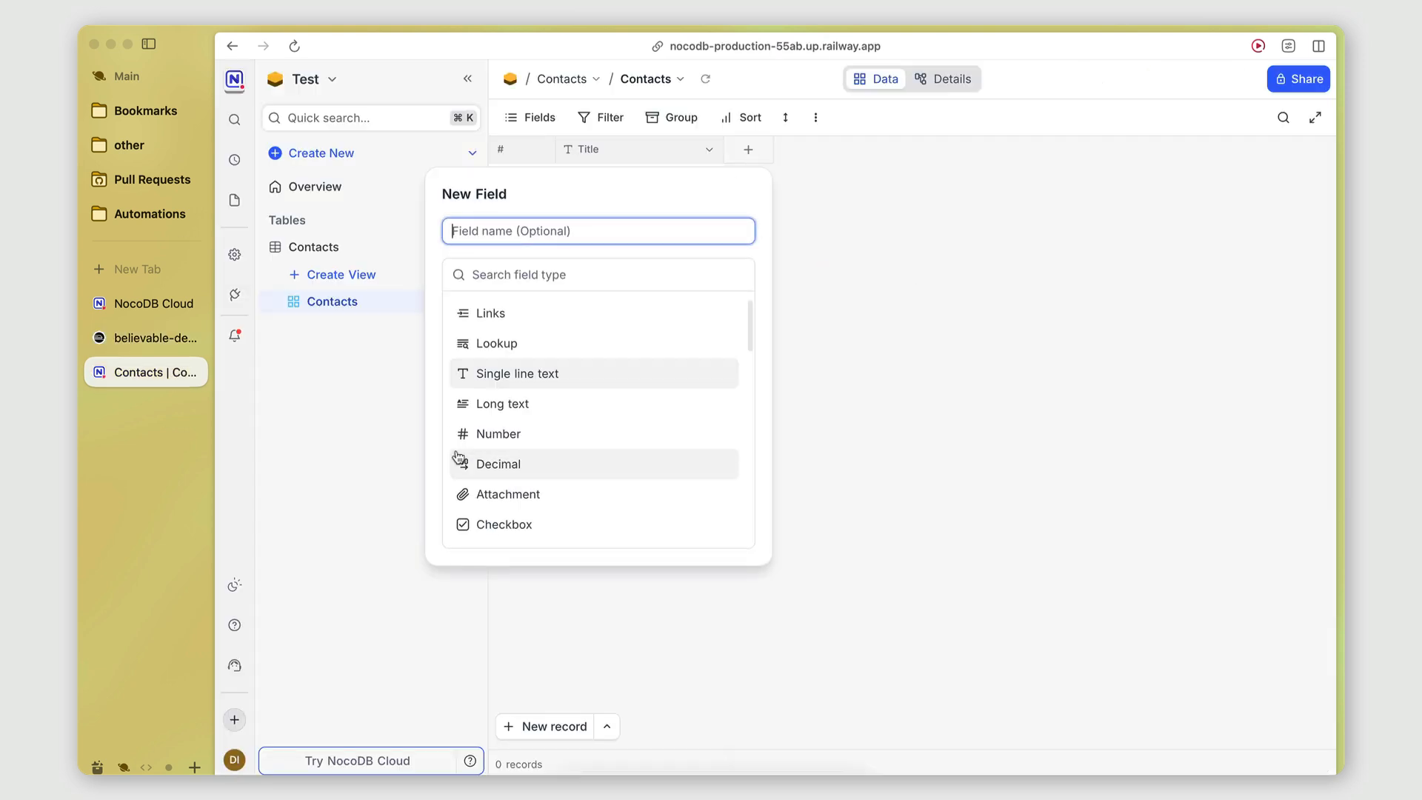
scroll(518, 414, "down", 5)
scroll(522, 404, "down", 8)
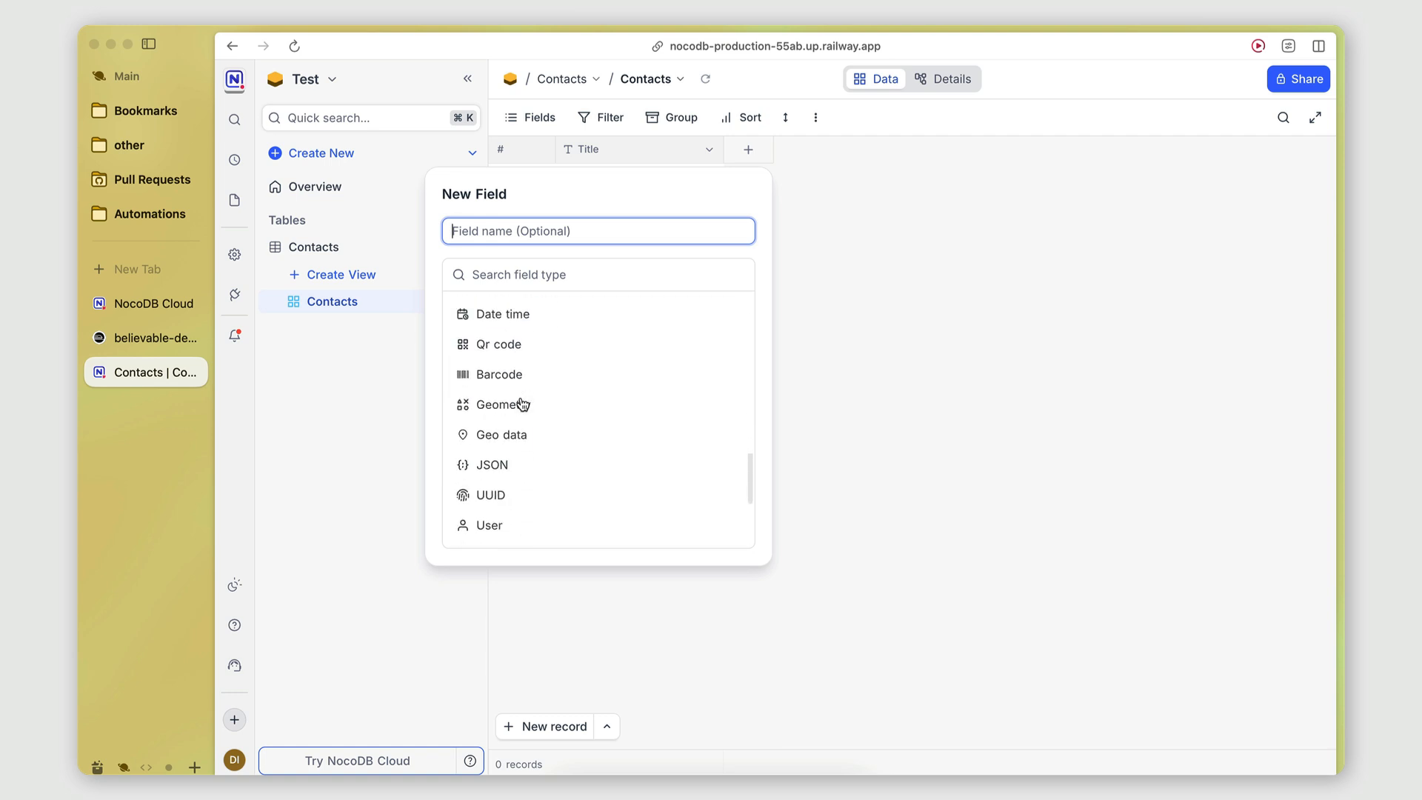
scroll(522, 403, "up", 3)
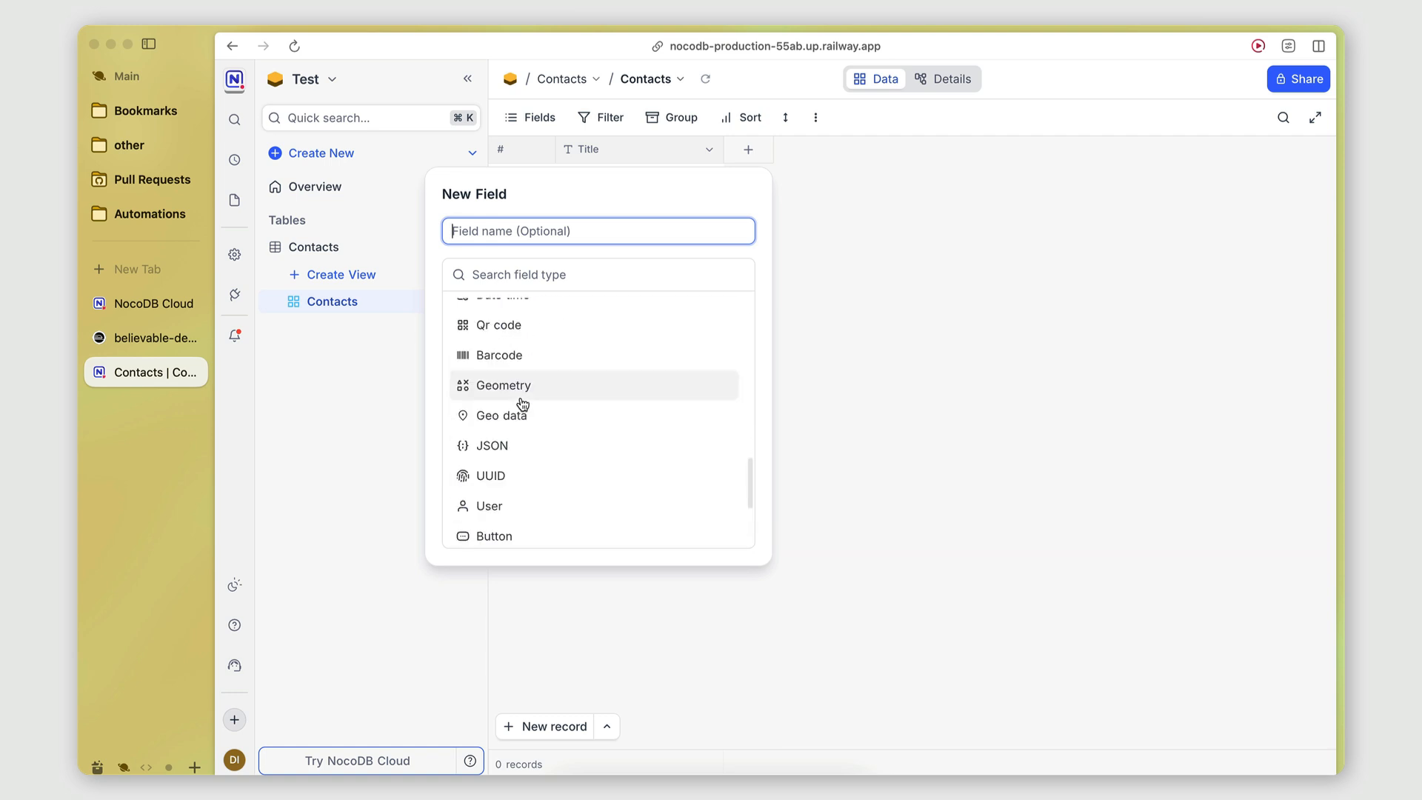
left_click(521, 448)
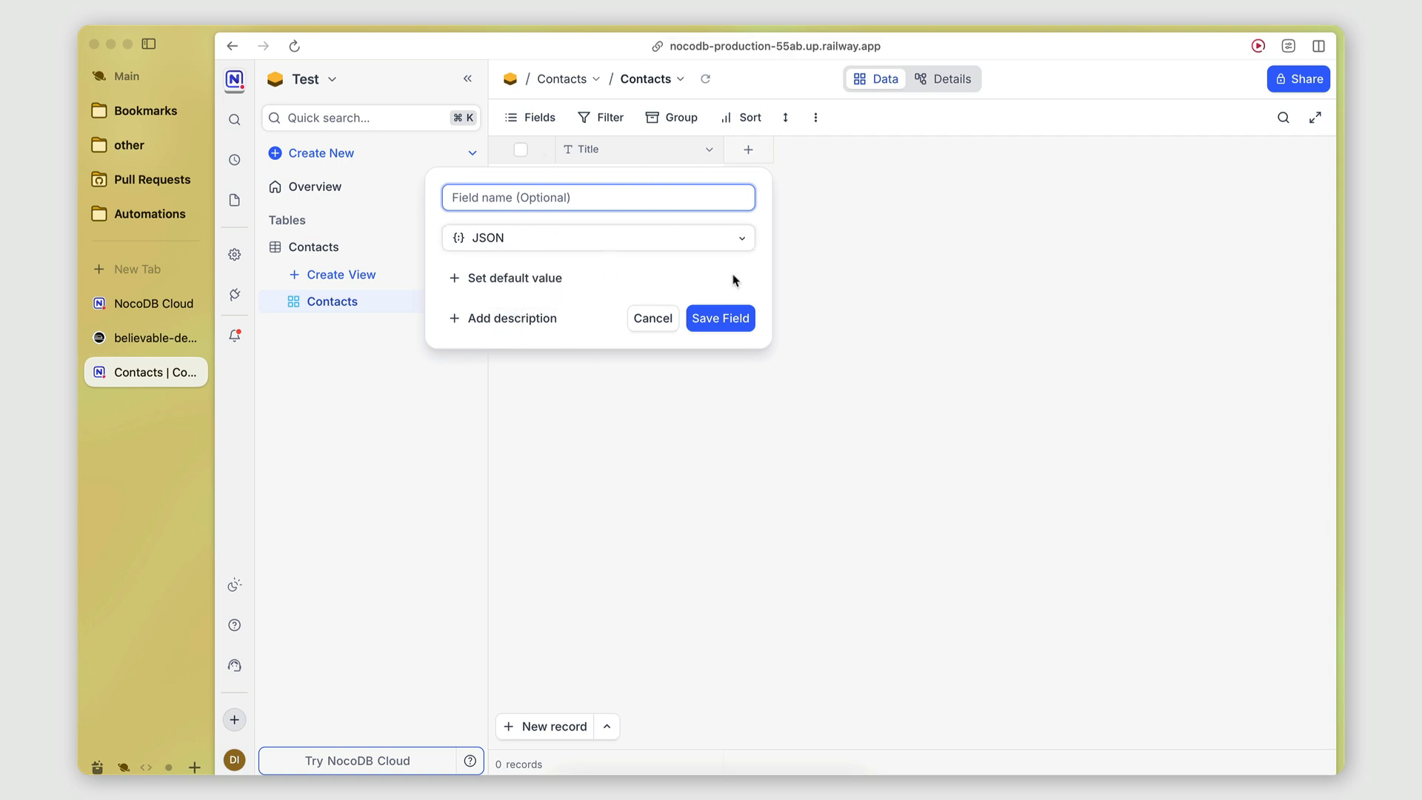
left_click(638, 319)
Try a Button field that runs a new webhook, then close the webhook form and discard it.
left_click(763, 155)
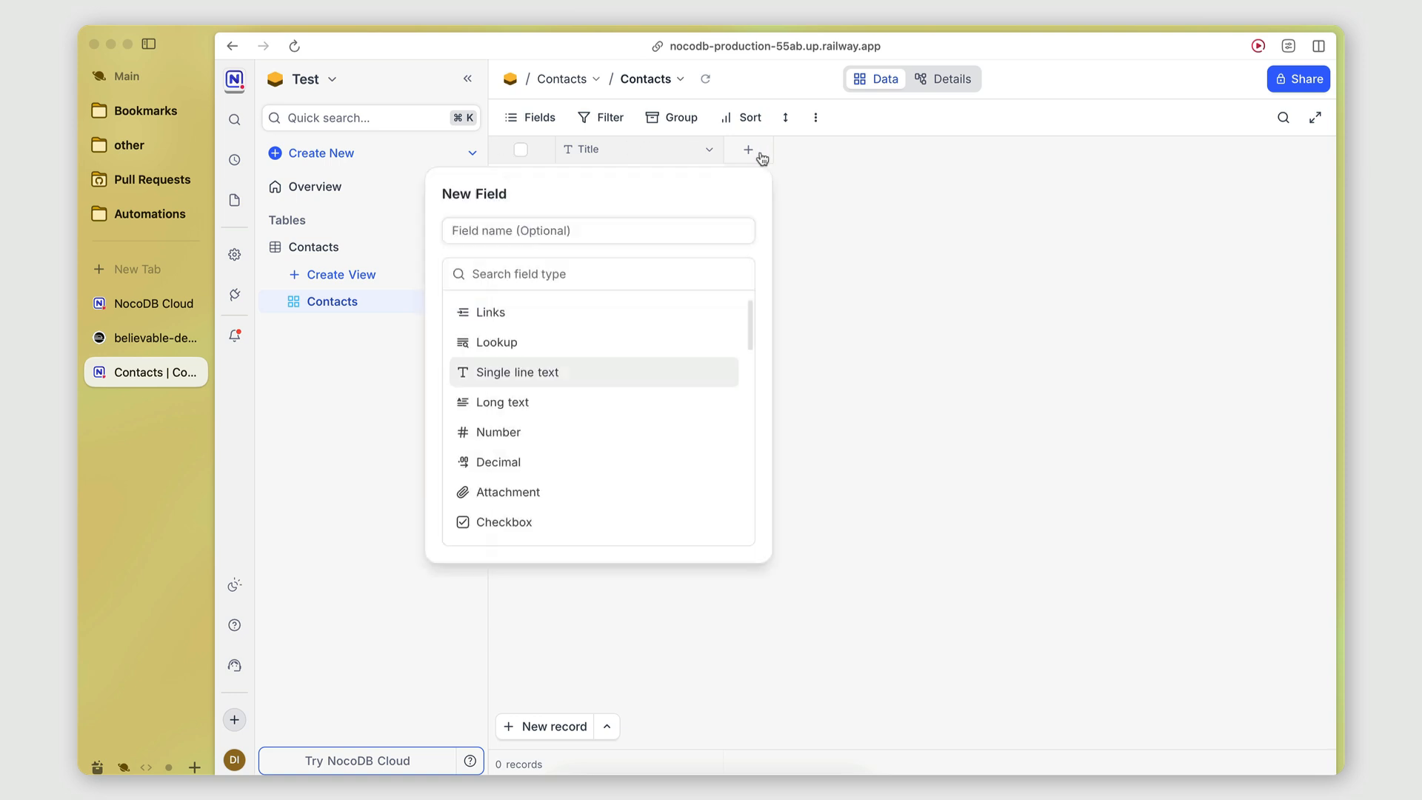
scroll(533, 449, "down", 10)
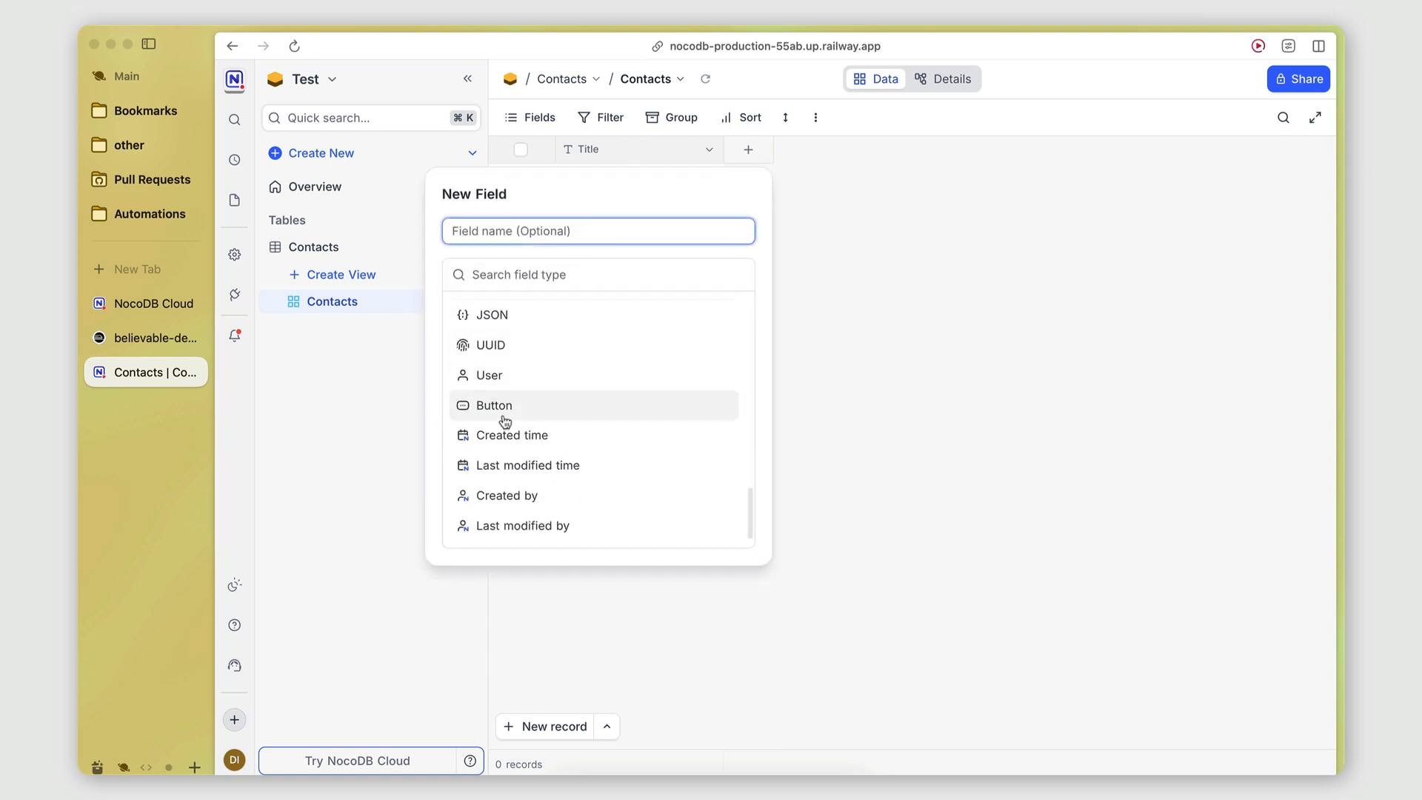
left_click(504, 409)
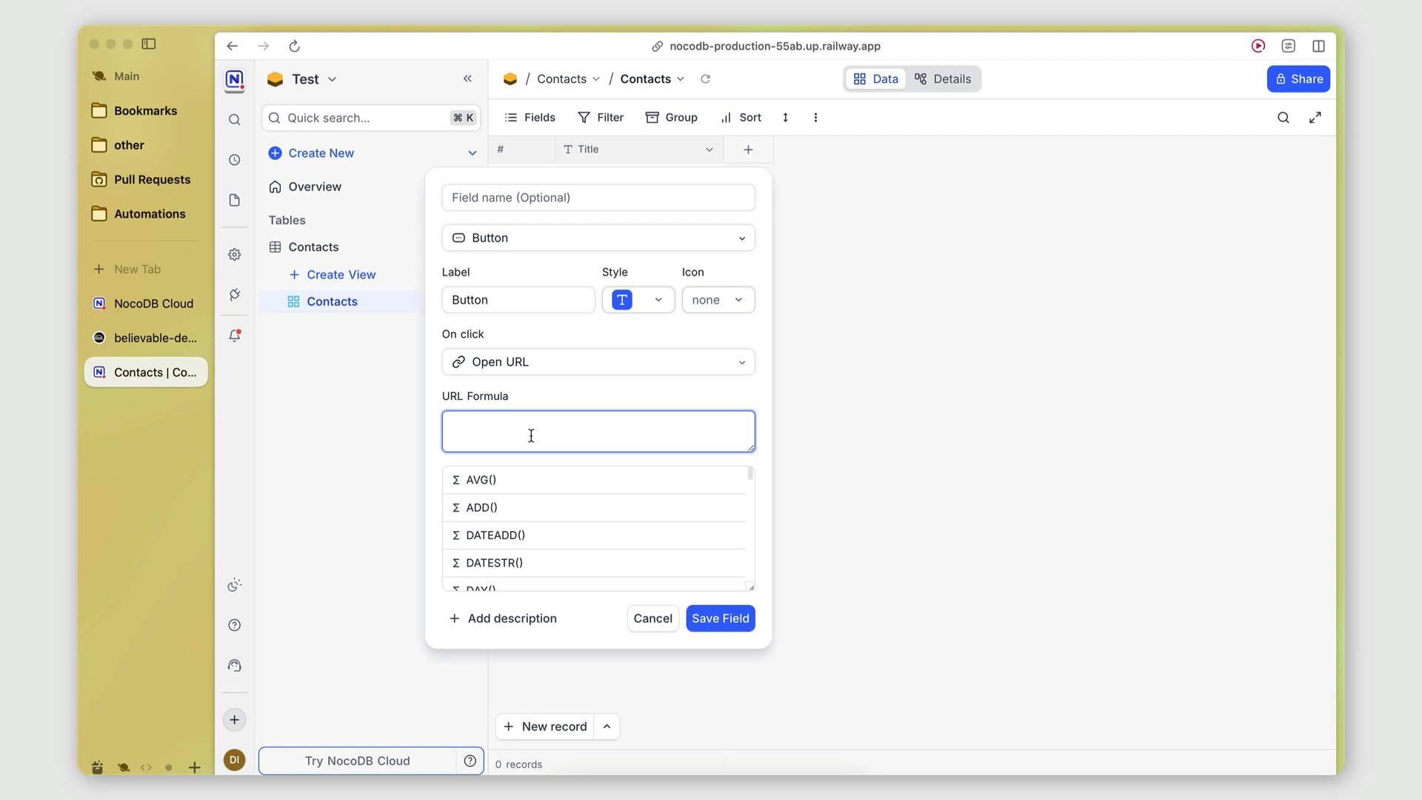
left_click(524, 363)
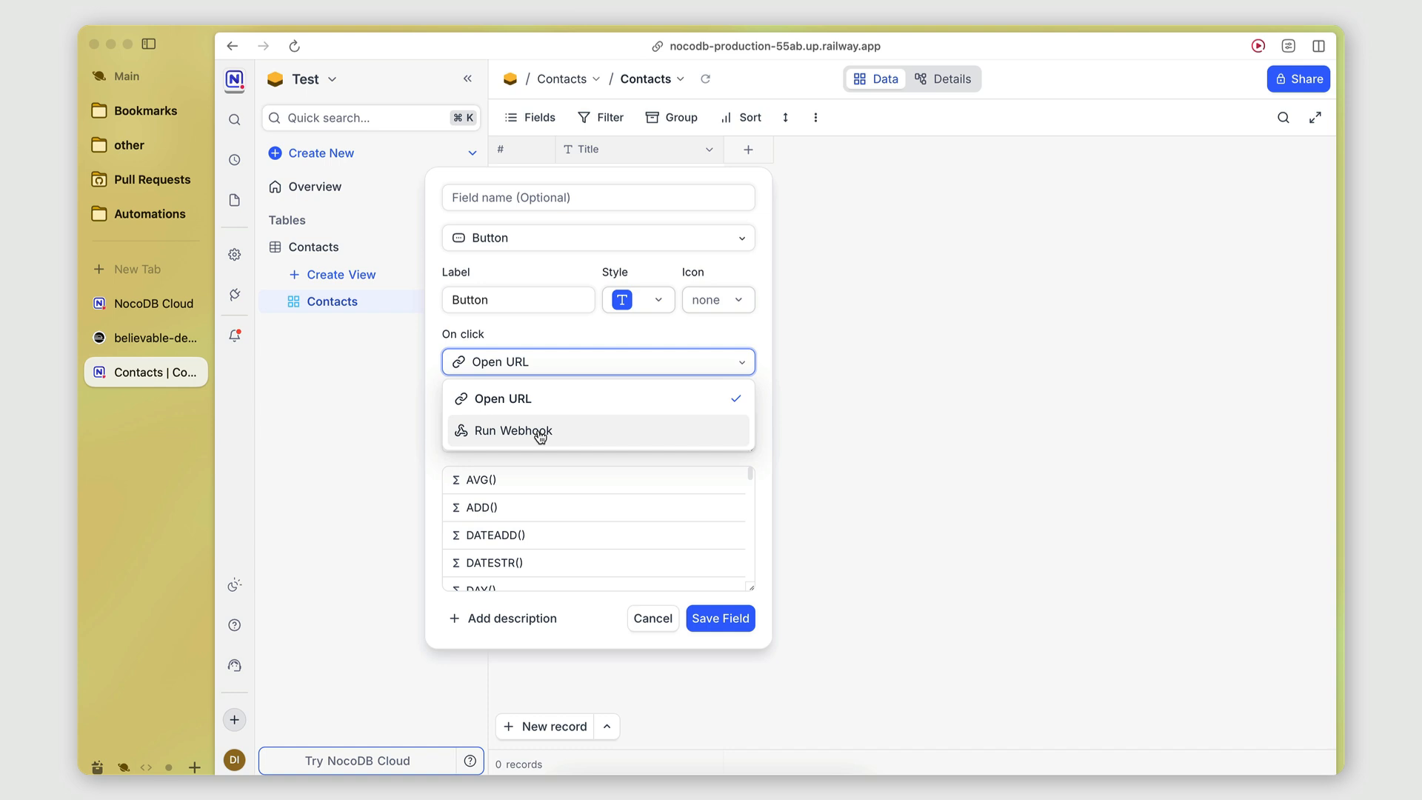
left_click(492, 429)
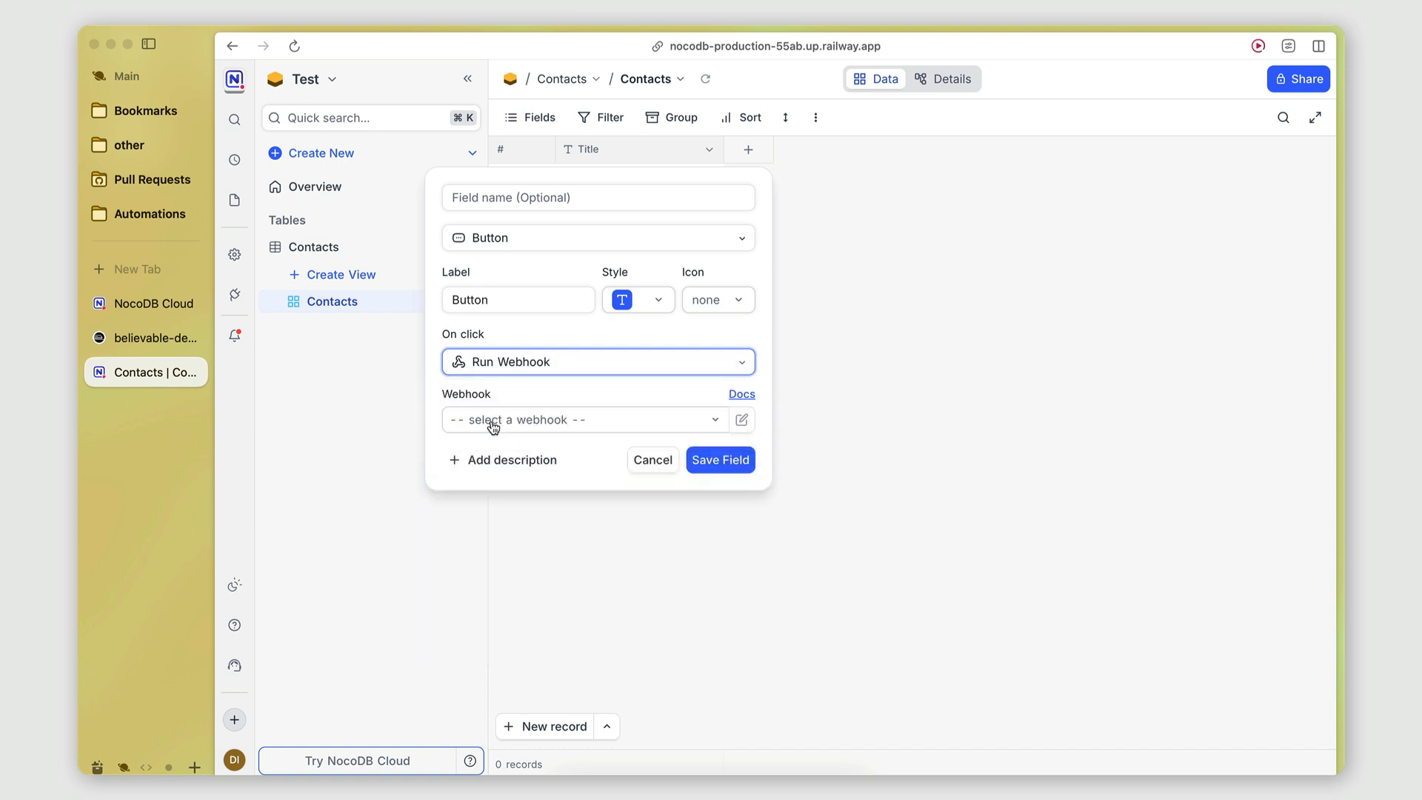
left_click(494, 427)
left_click(491, 563)
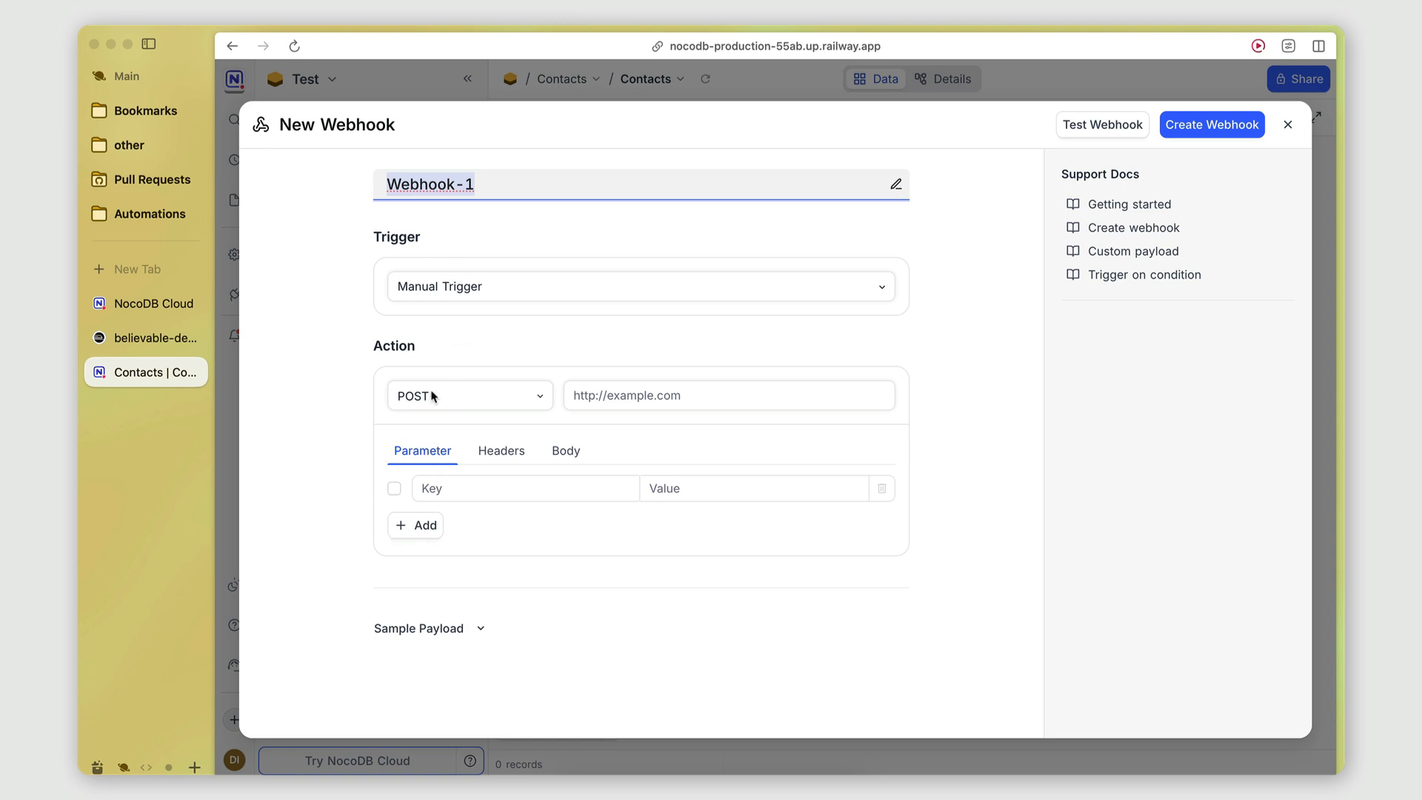
left_click(1288, 124)
left_click(655, 465)
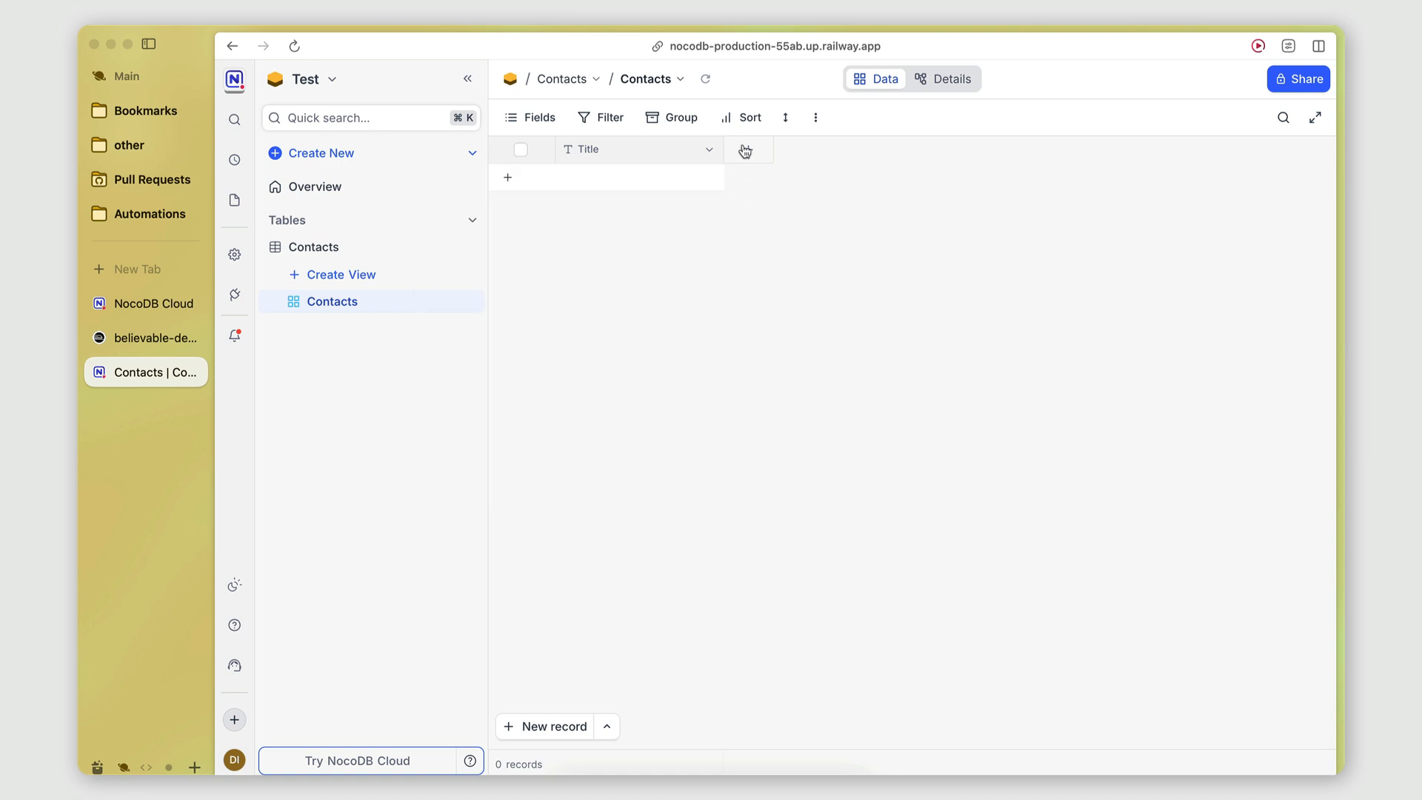
Look over the available view types for Contacts, then dismiss them.
left_click(331, 277)
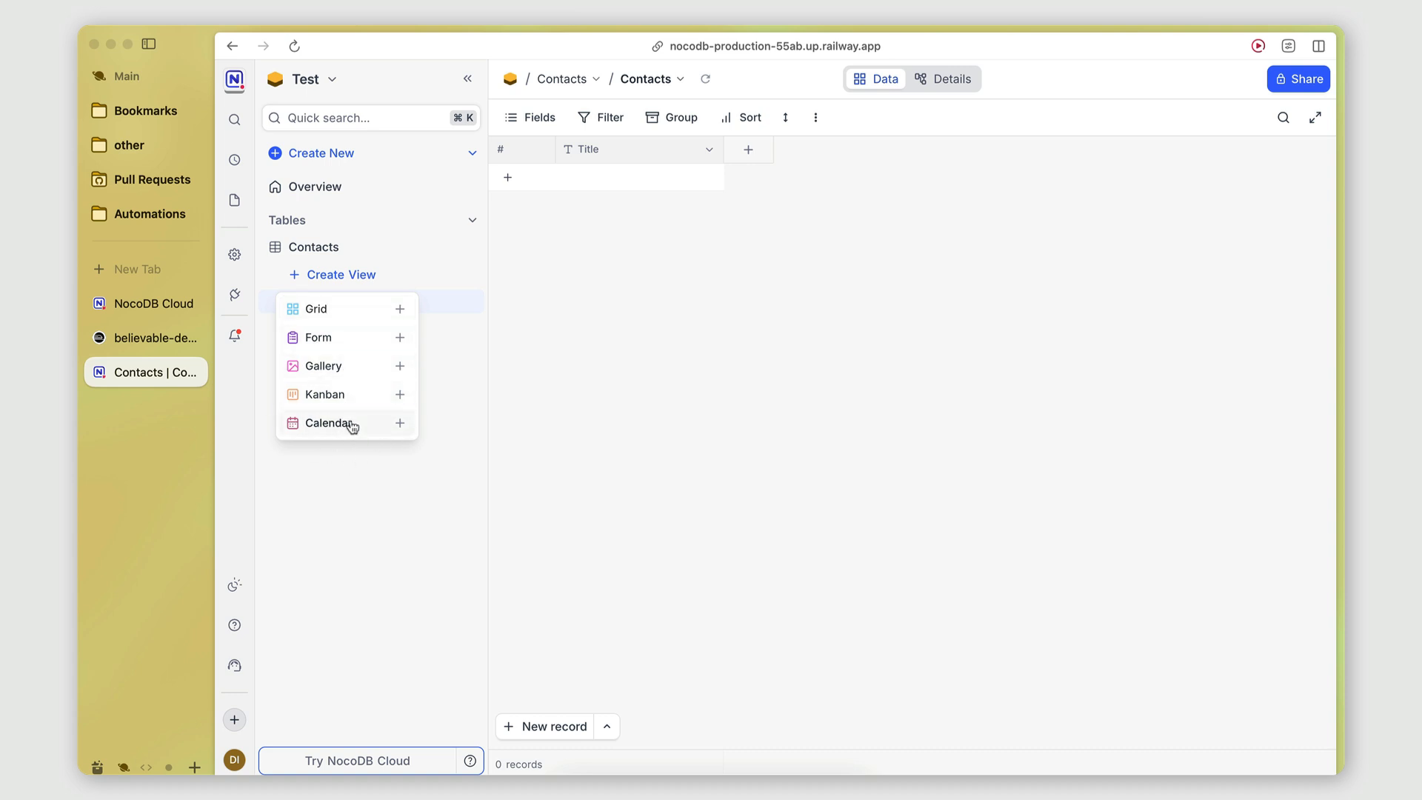
left_click(415, 504)
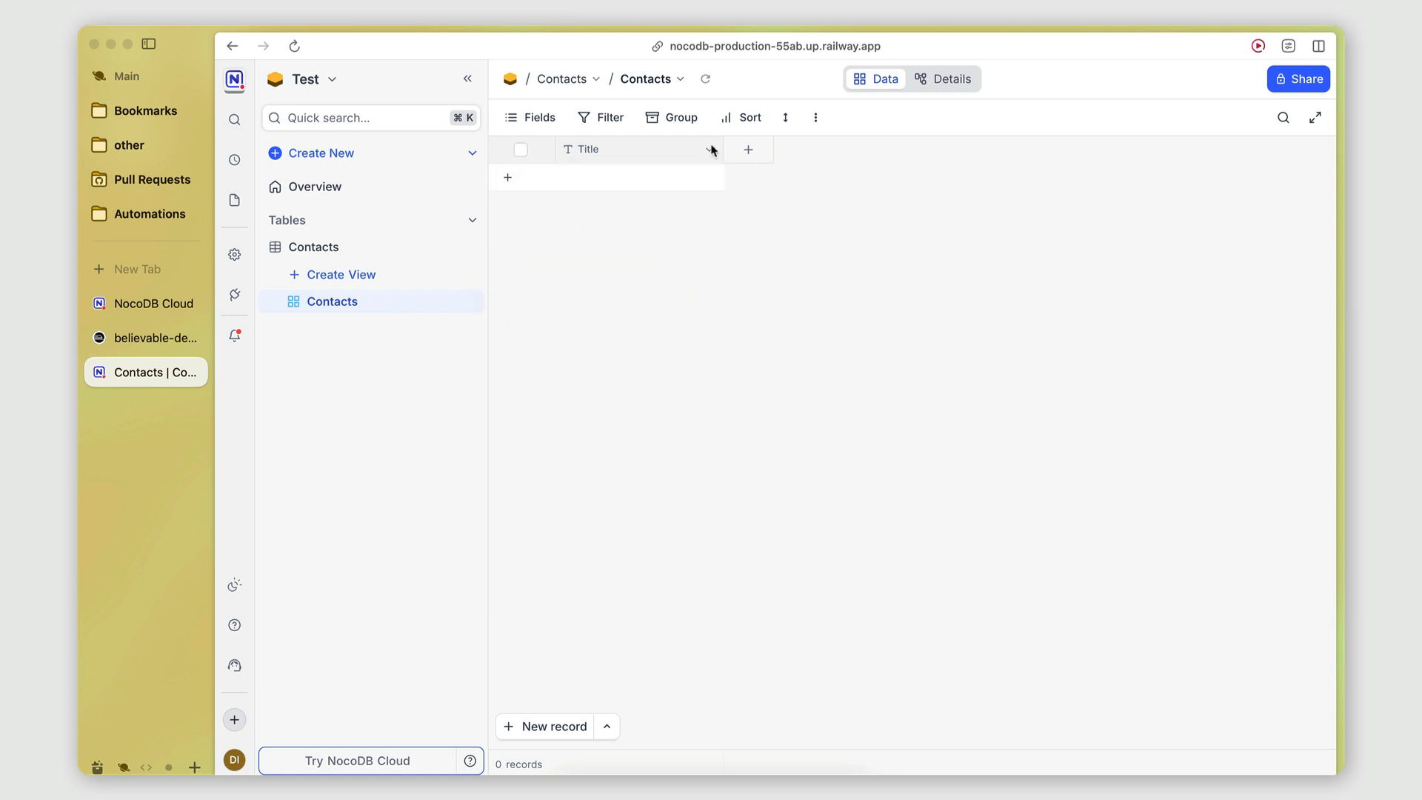
left_click(747, 150)
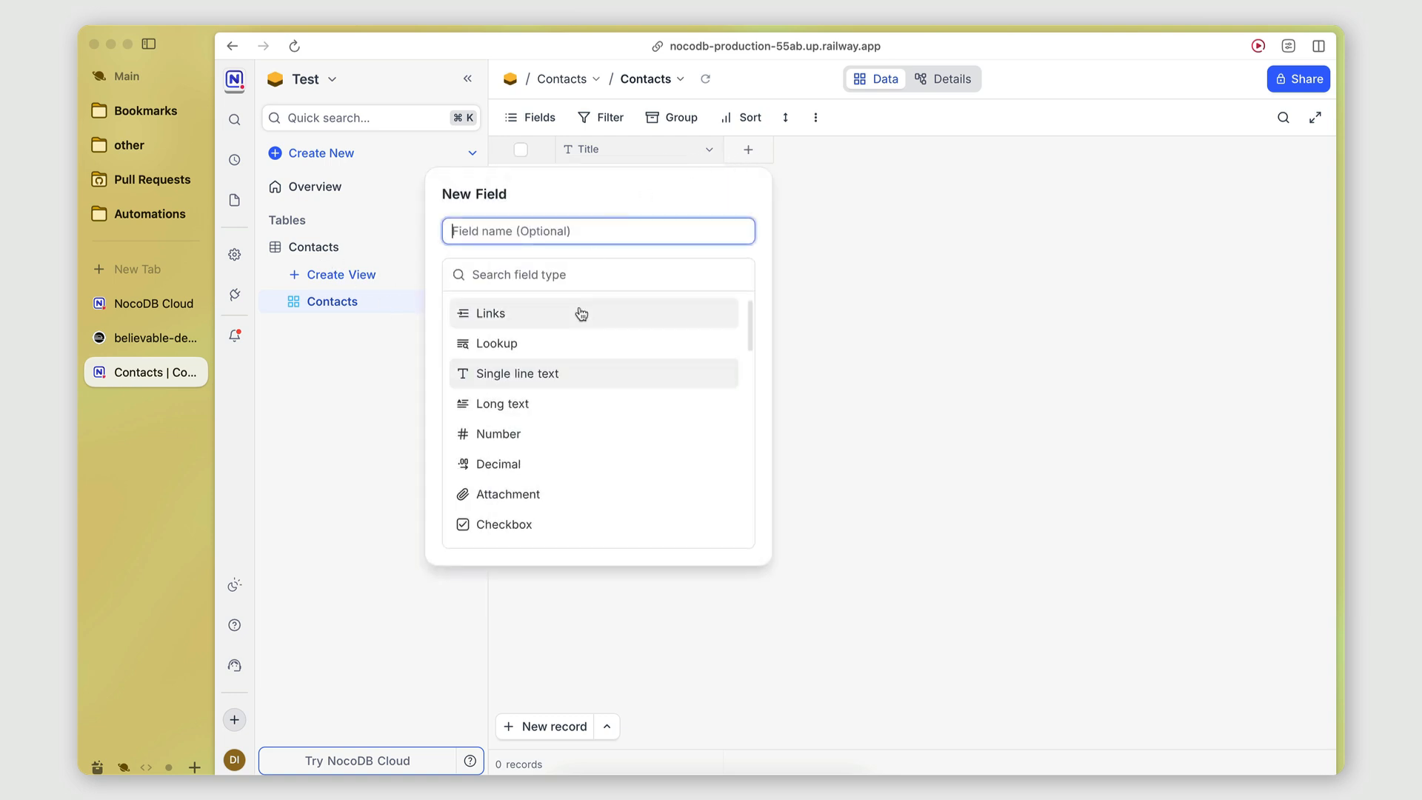
Add a 'Title is equal' filter to the Contacts view and close the filter panel.
left_click(611, 117)
left_click(633, 151)
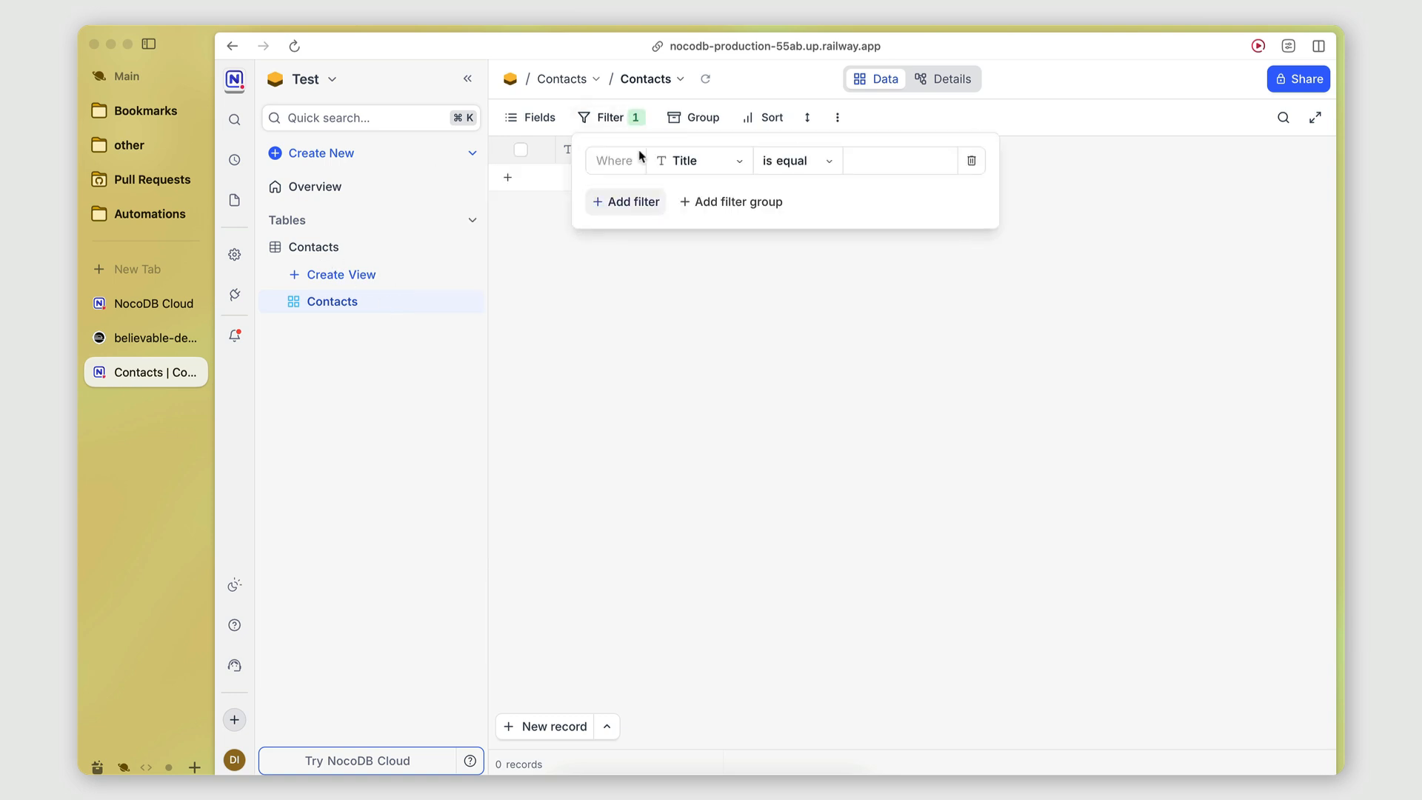
left_click(687, 169)
left_click(767, 169)
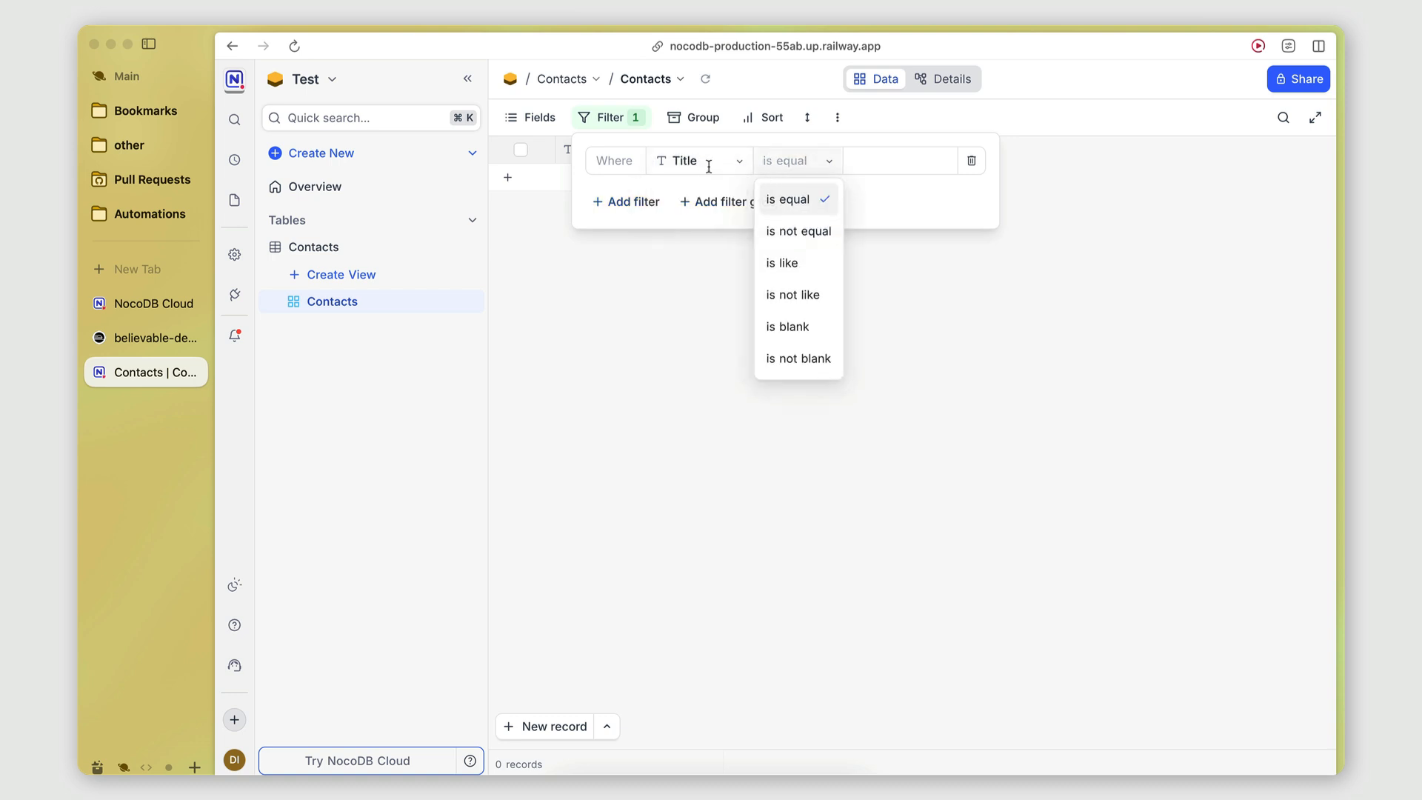
left_click(714, 170)
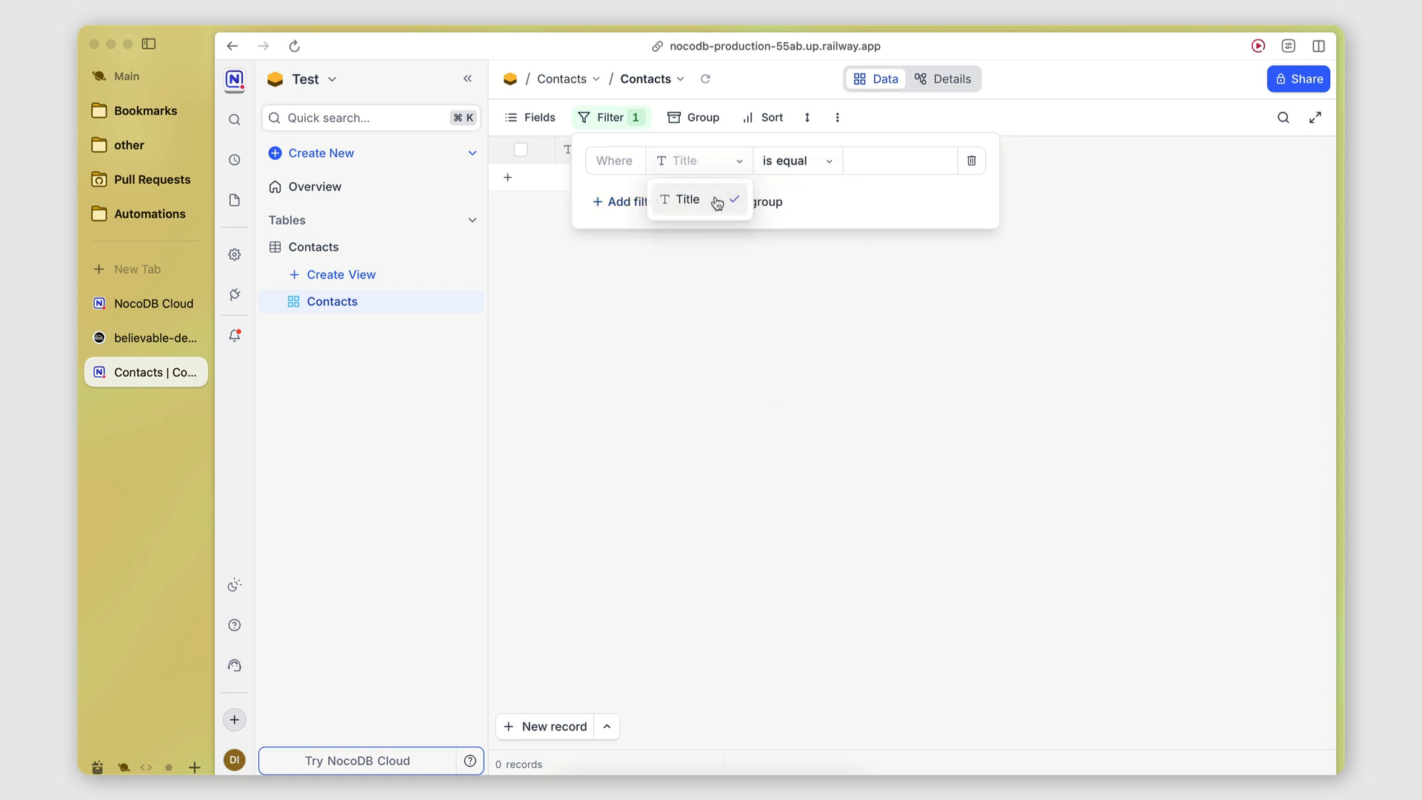
left_click(705, 160)
left_click(768, 163)
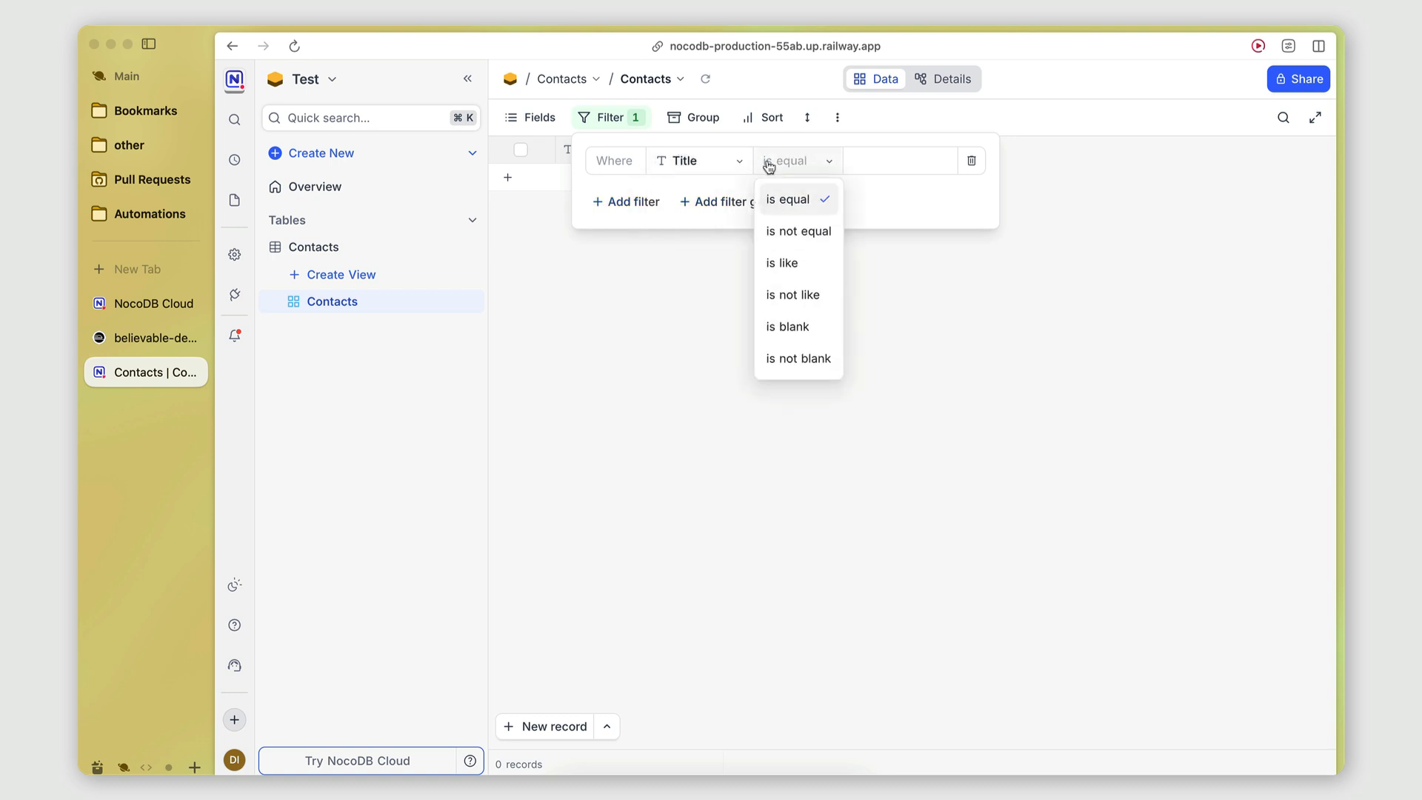
left_click(860, 354)
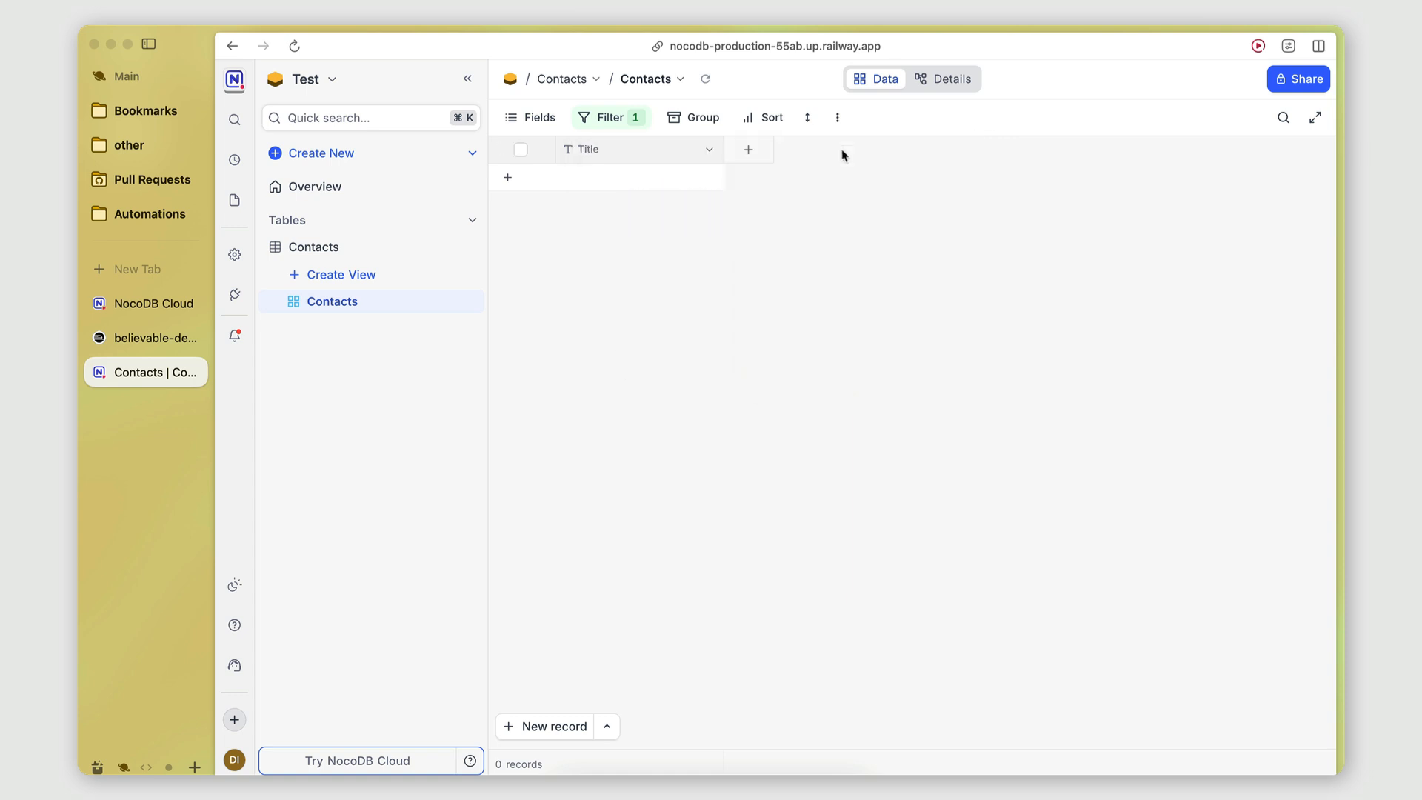
Add a Number field named 'Phone' to the Contacts table.
left_click(749, 151)
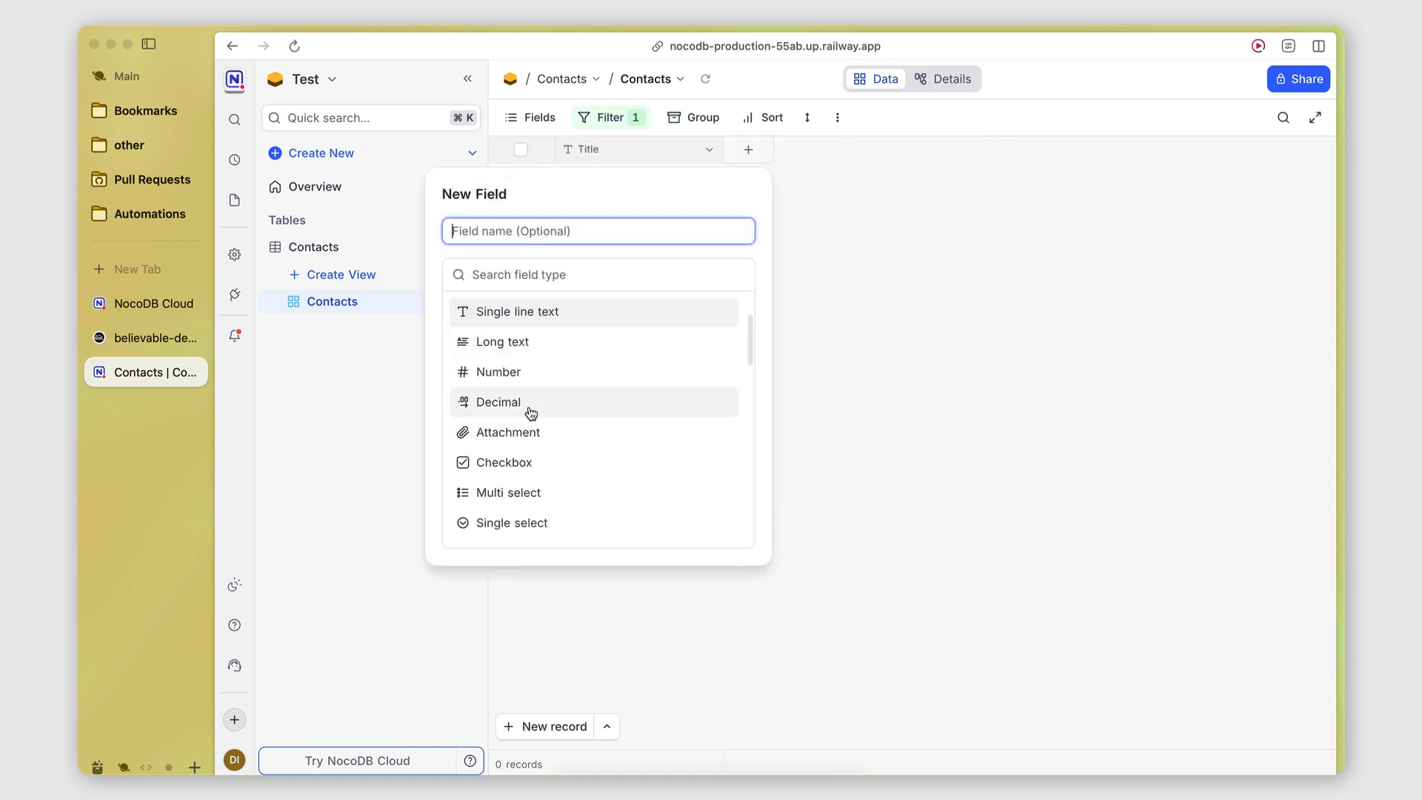
left_click(518, 373)
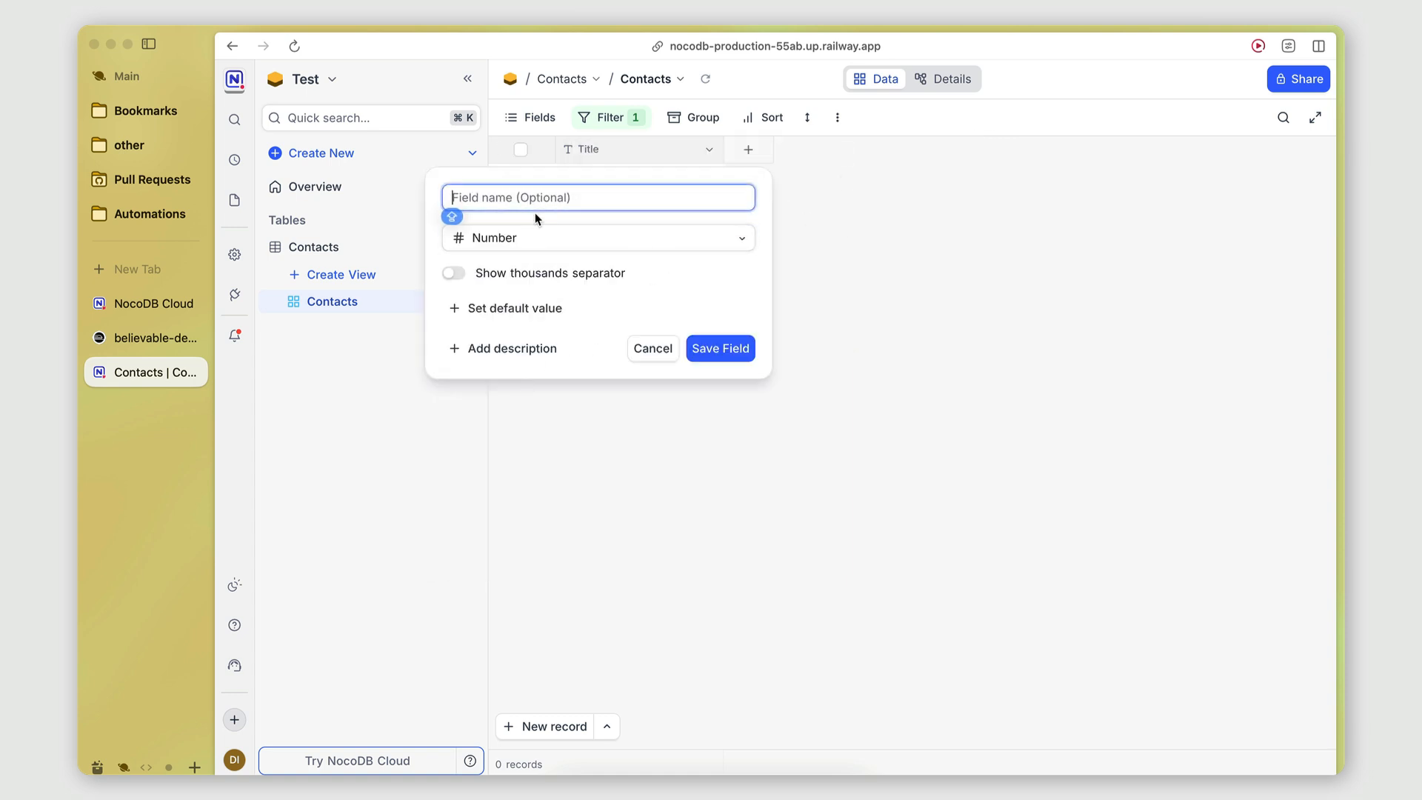
type("Phone")
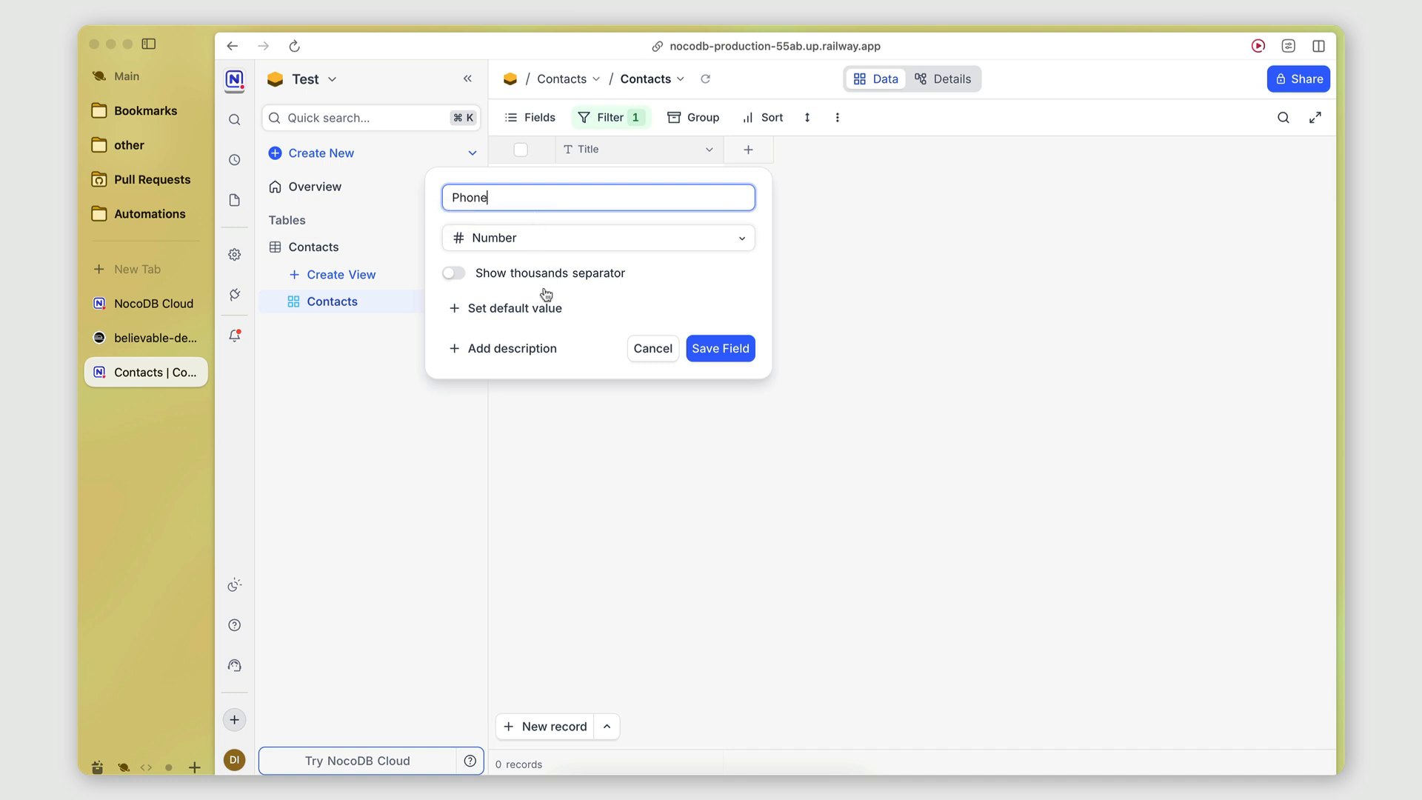
left_click(722, 354)
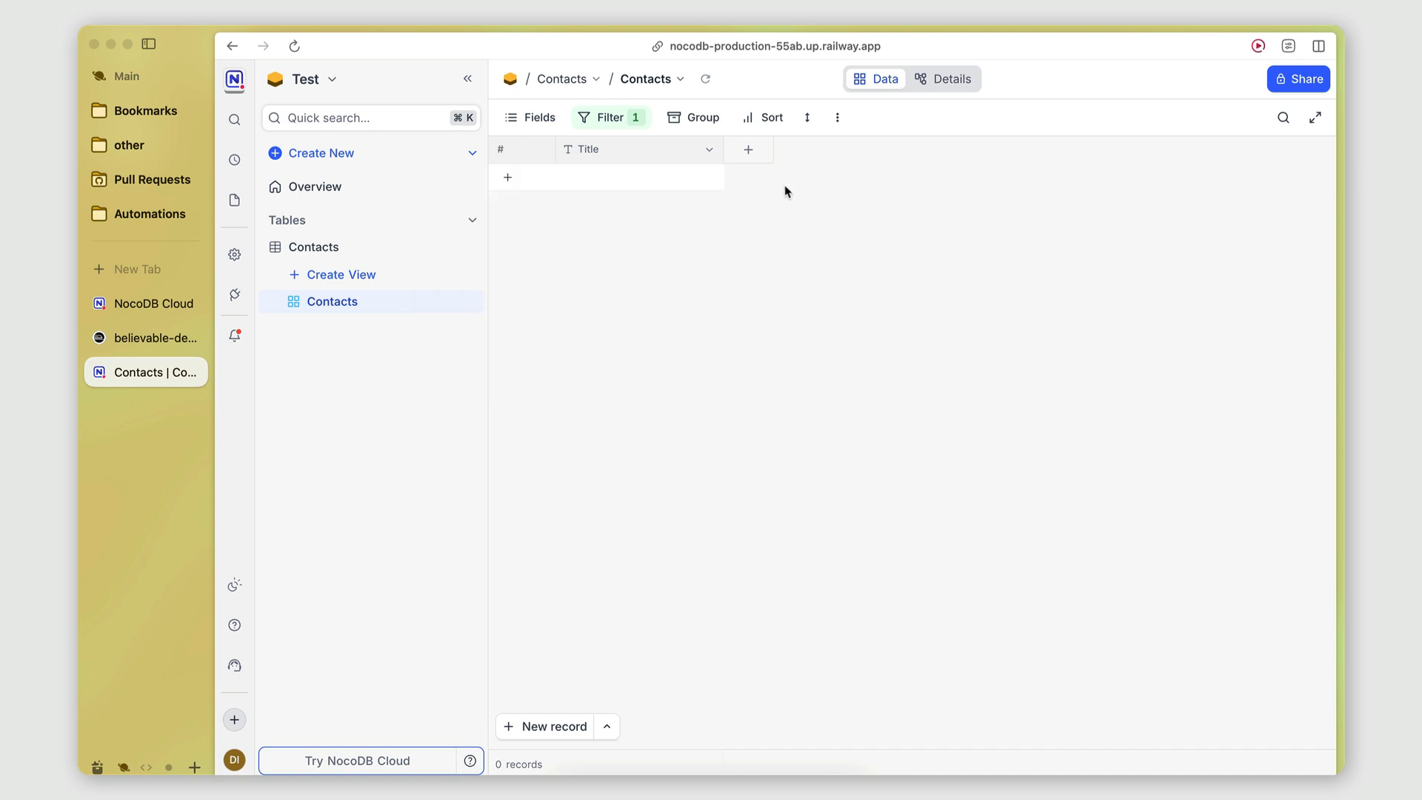
Add a second filter on Phone with the '=' comparison, then close the filter panel.
left_click(619, 118)
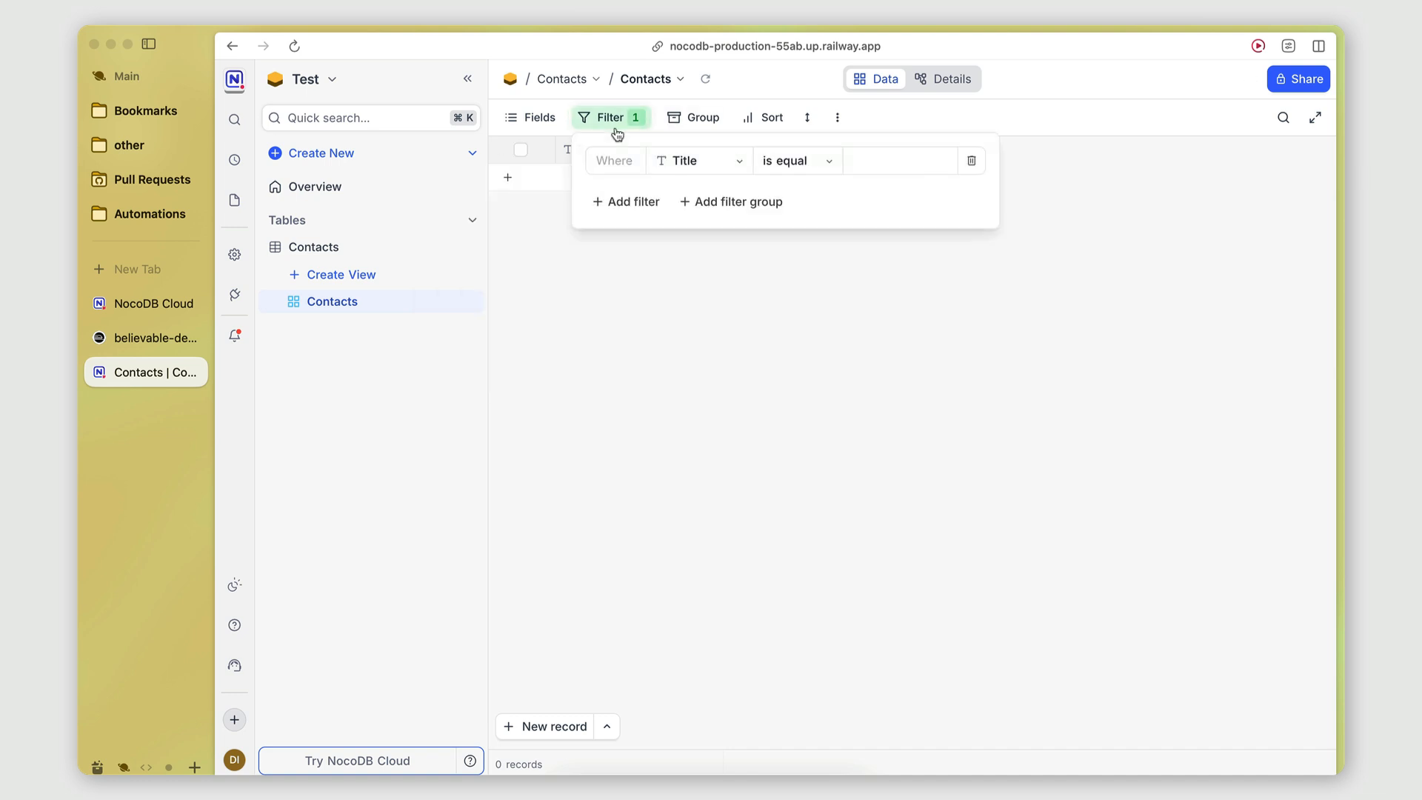
left_click(637, 201)
left_click(685, 195)
left_click(700, 269)
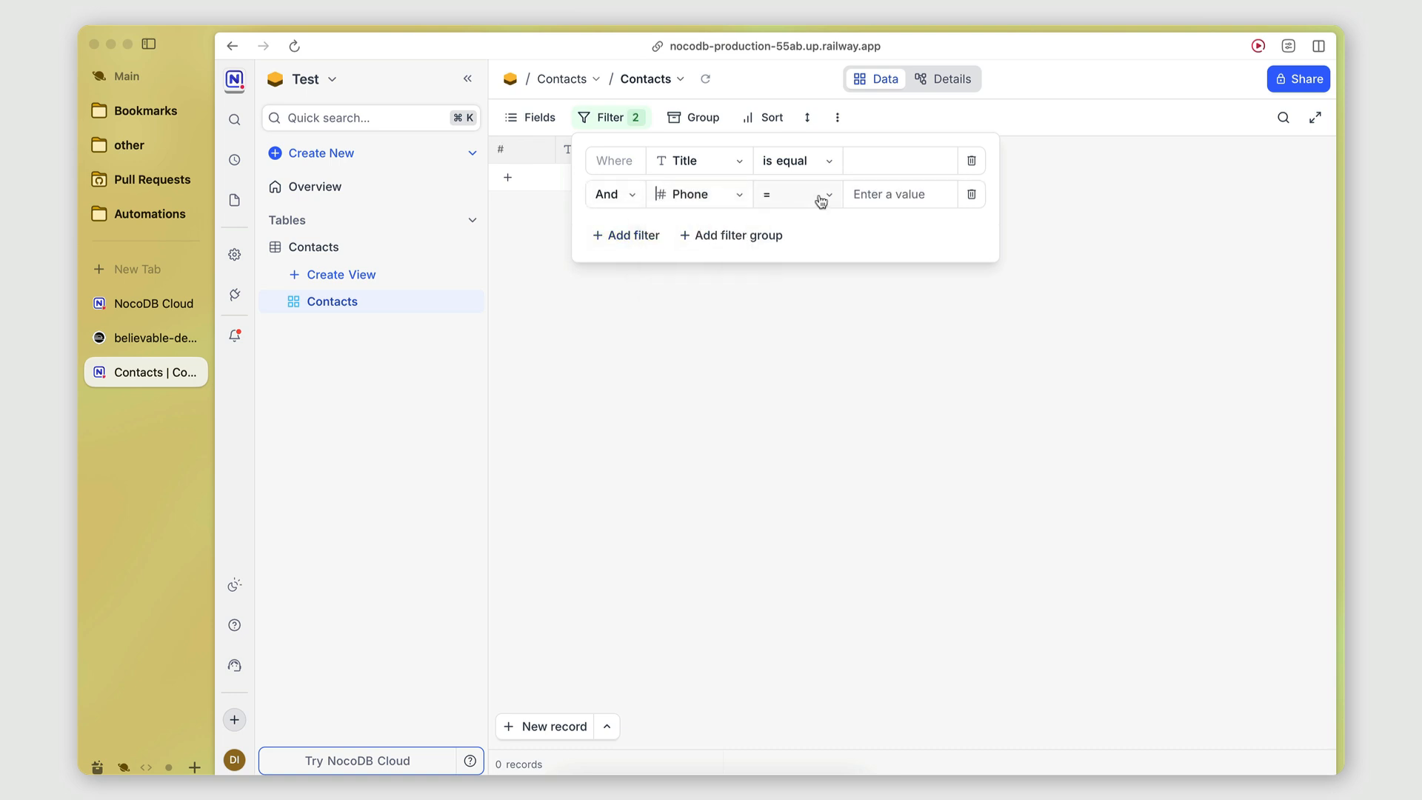
left_click(820, 199)
scroll(778, 273, "down", 1)
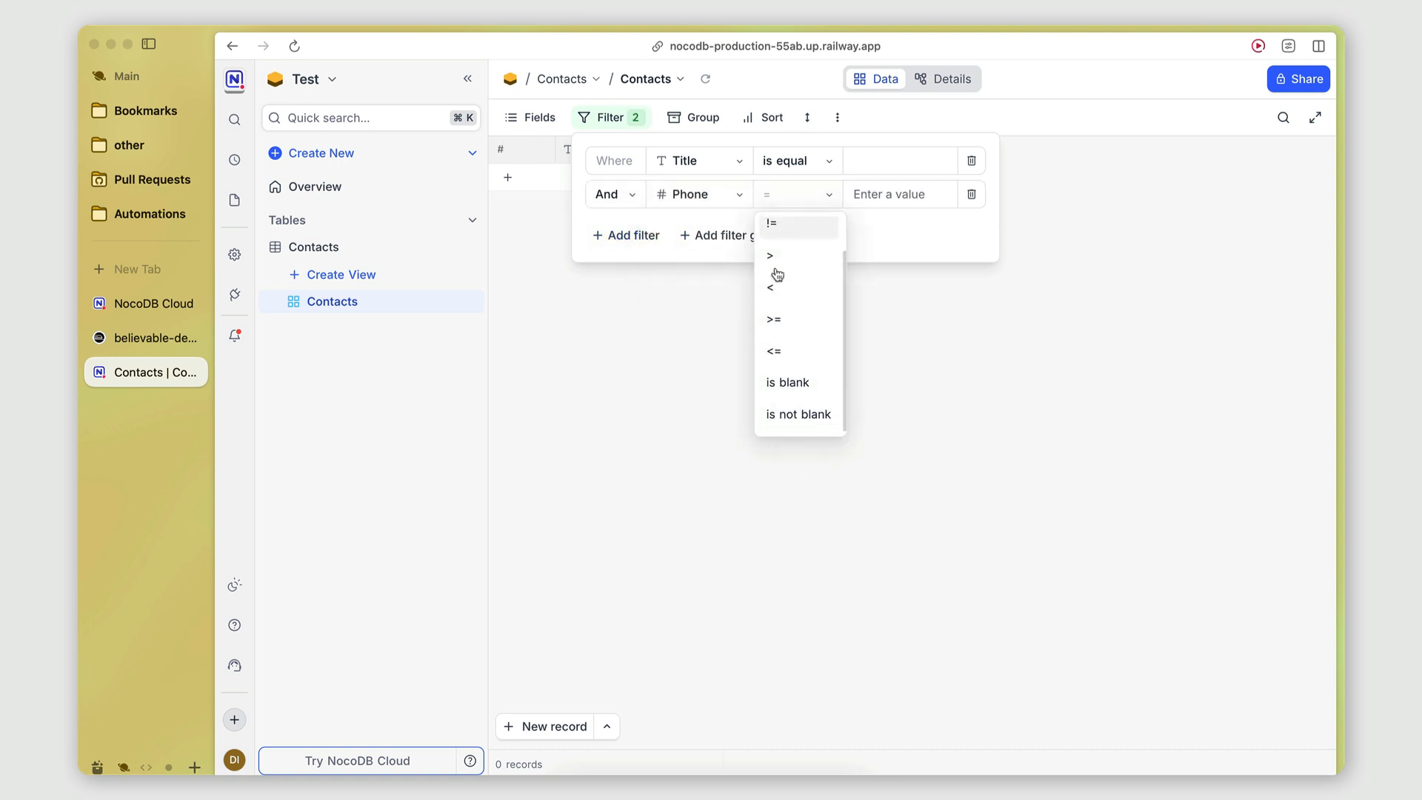
scroll(775, 274, "up", 2)
scroll(775, 274, "down", 2)
left_click(628, 385)
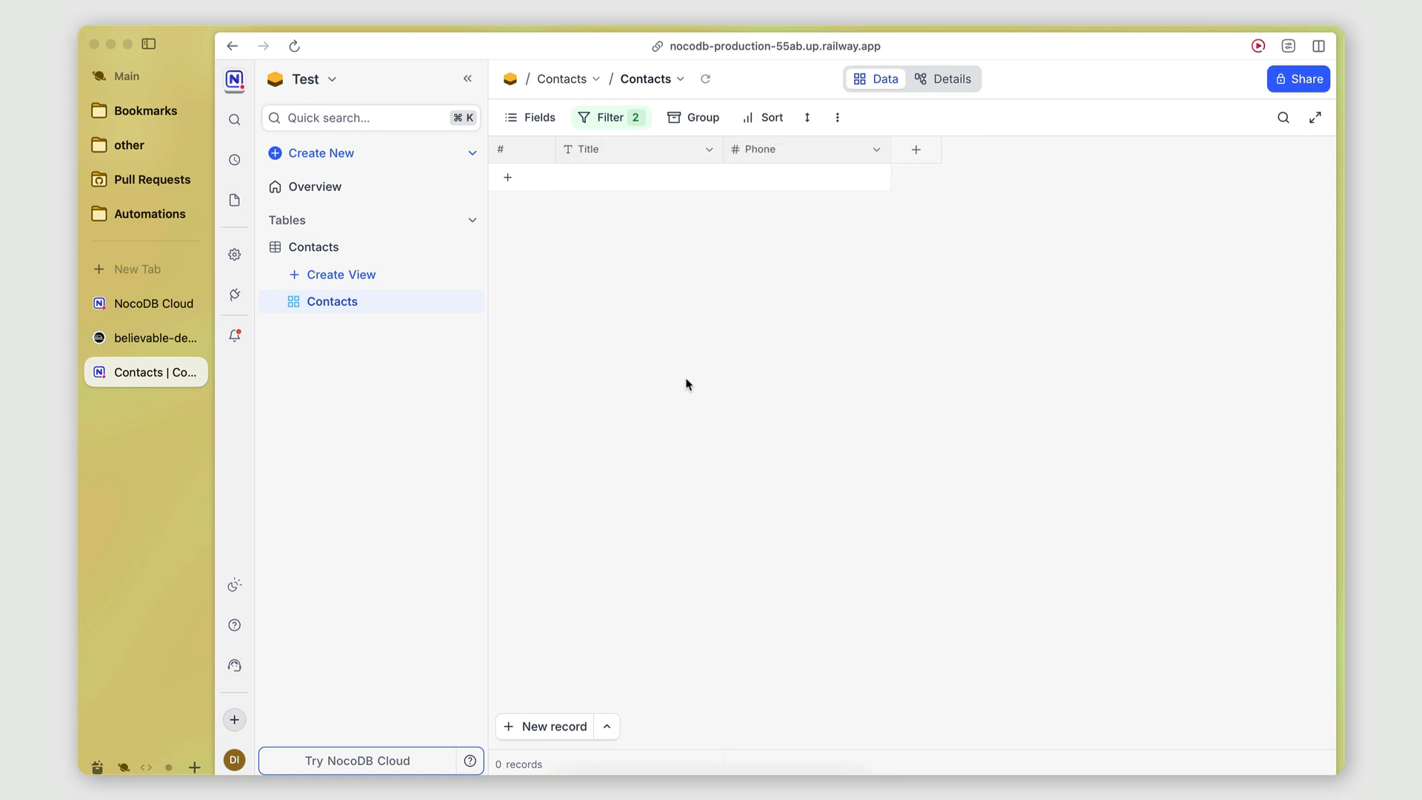
Start a new link field on Contacts, then cancel it.
left_click(905, 155)
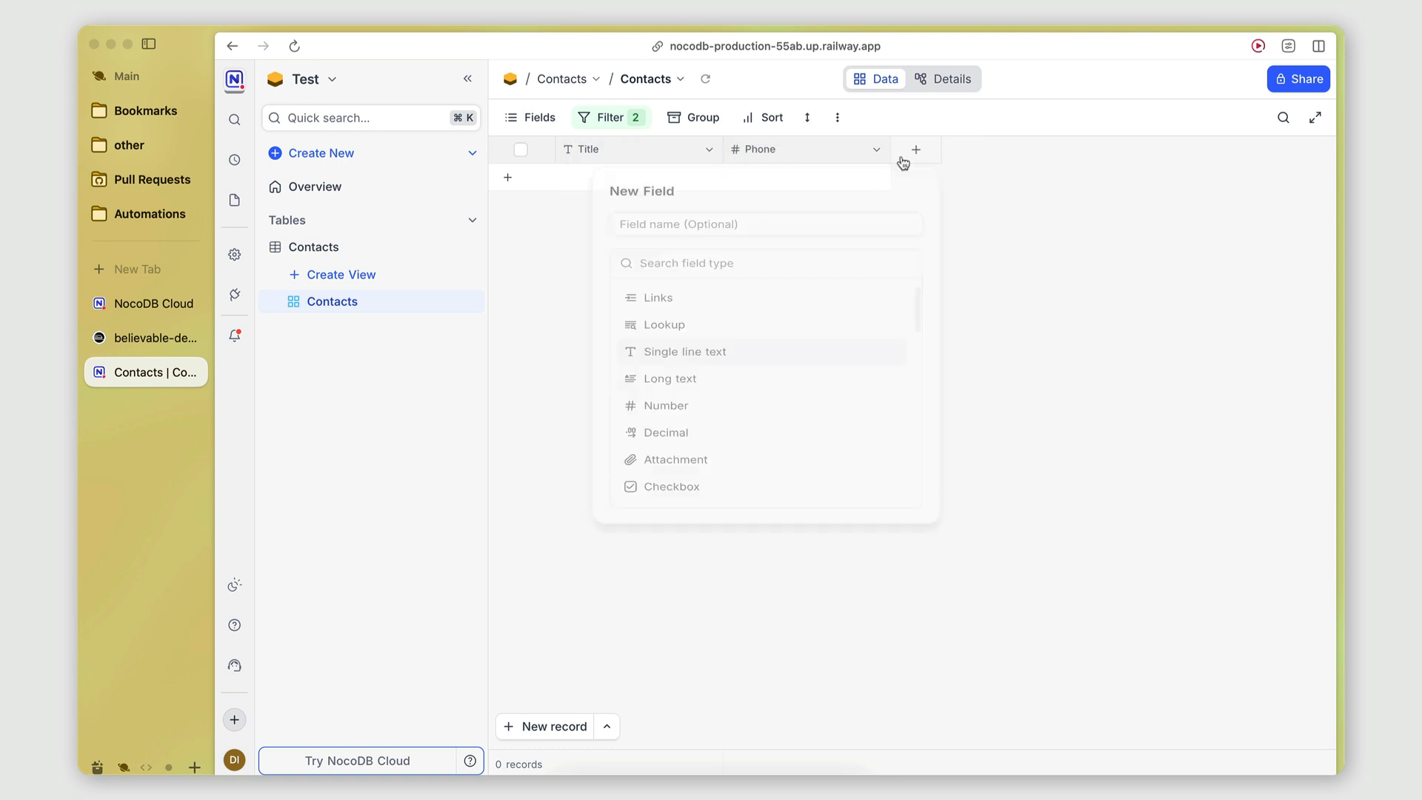
left_click(661, 319)
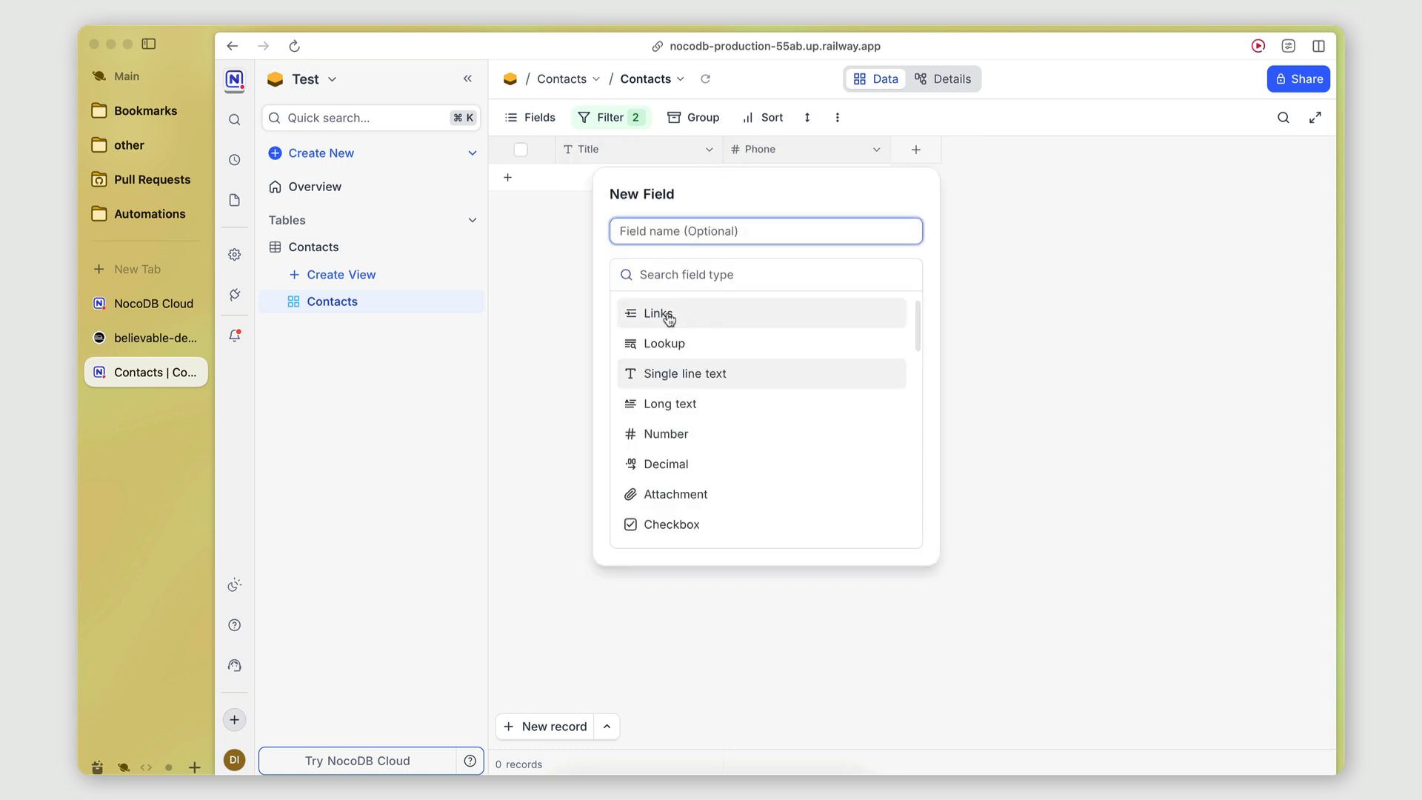
left_click(316, 425)
Create a new table named Companies in the Test base.
left_click(318, 157)
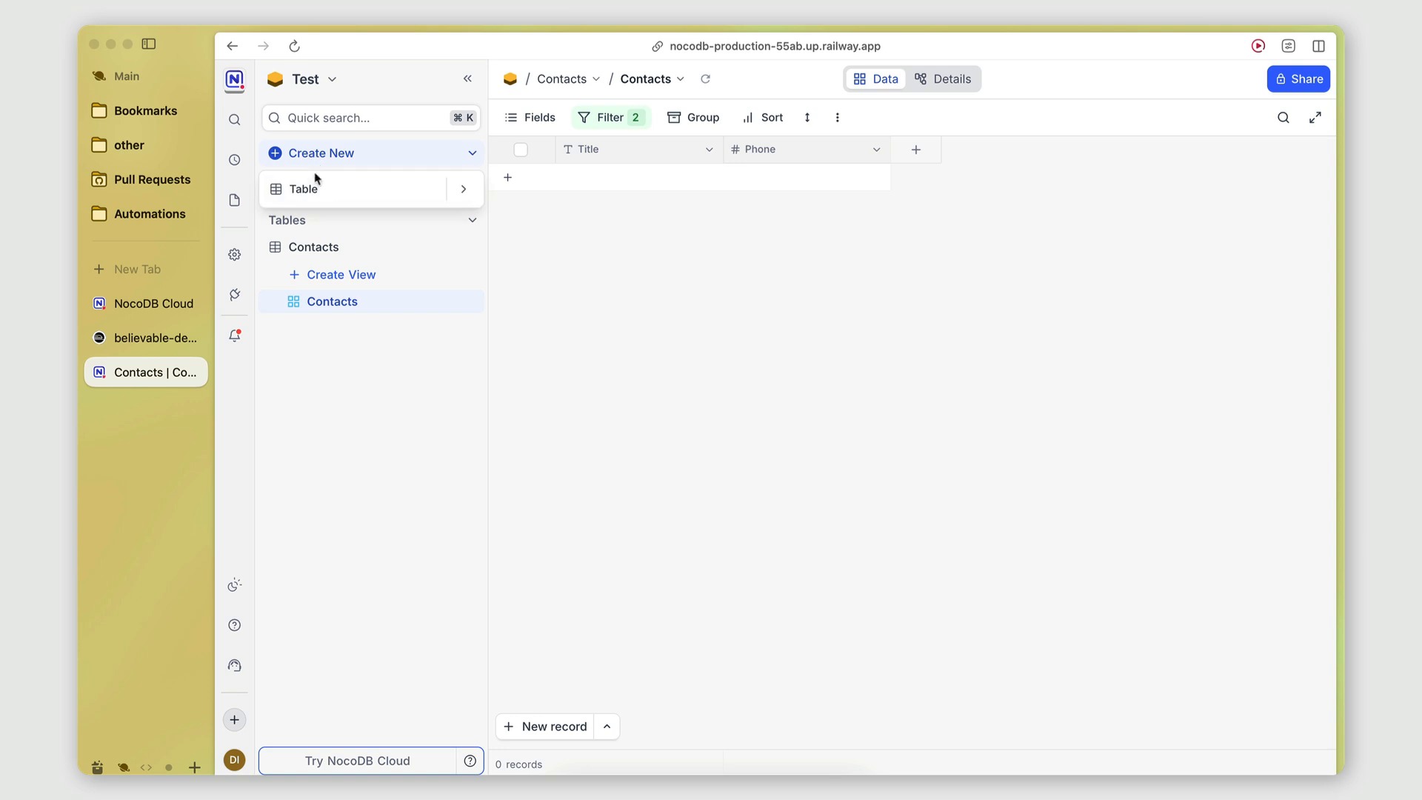
left_click(319, 188)
type("Companies")
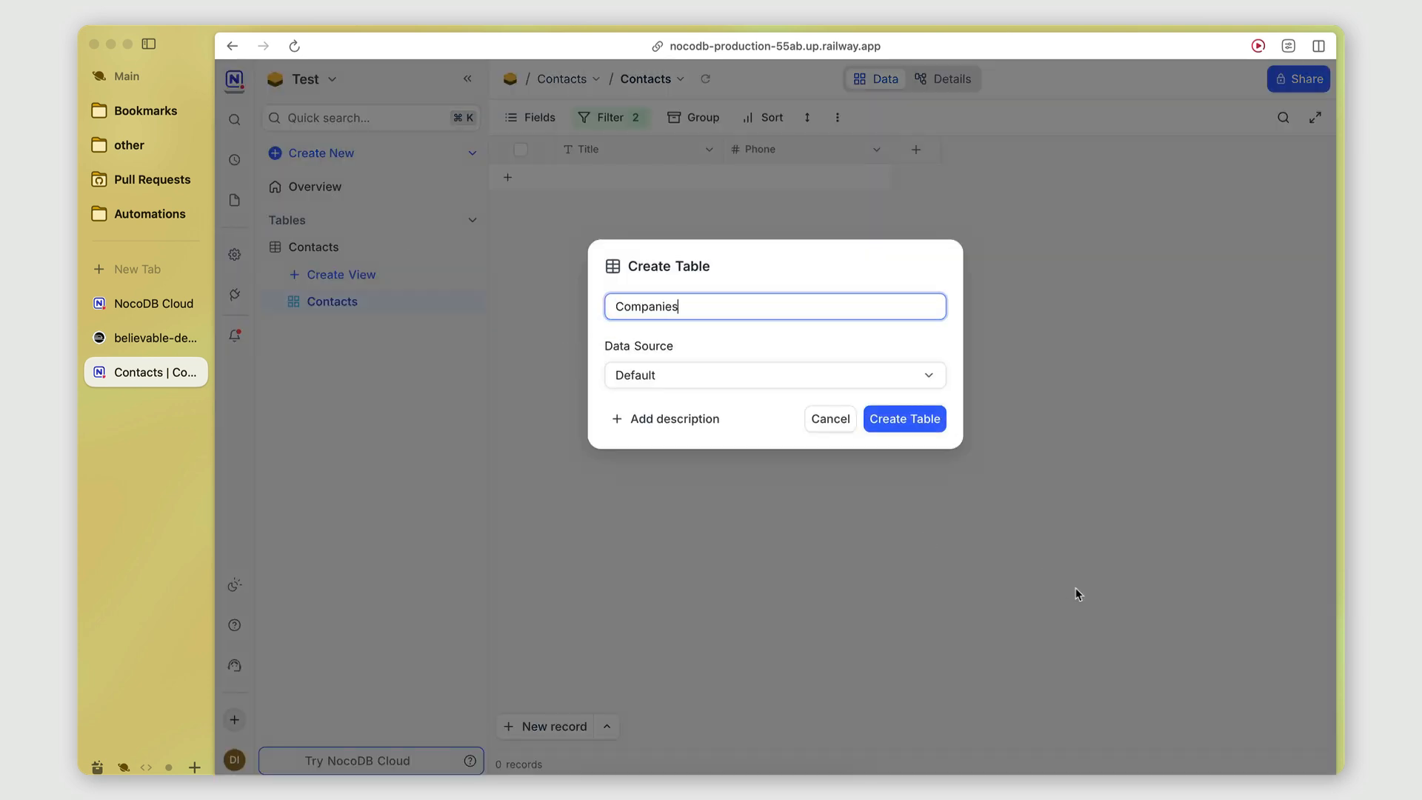
left_click(879, 420)
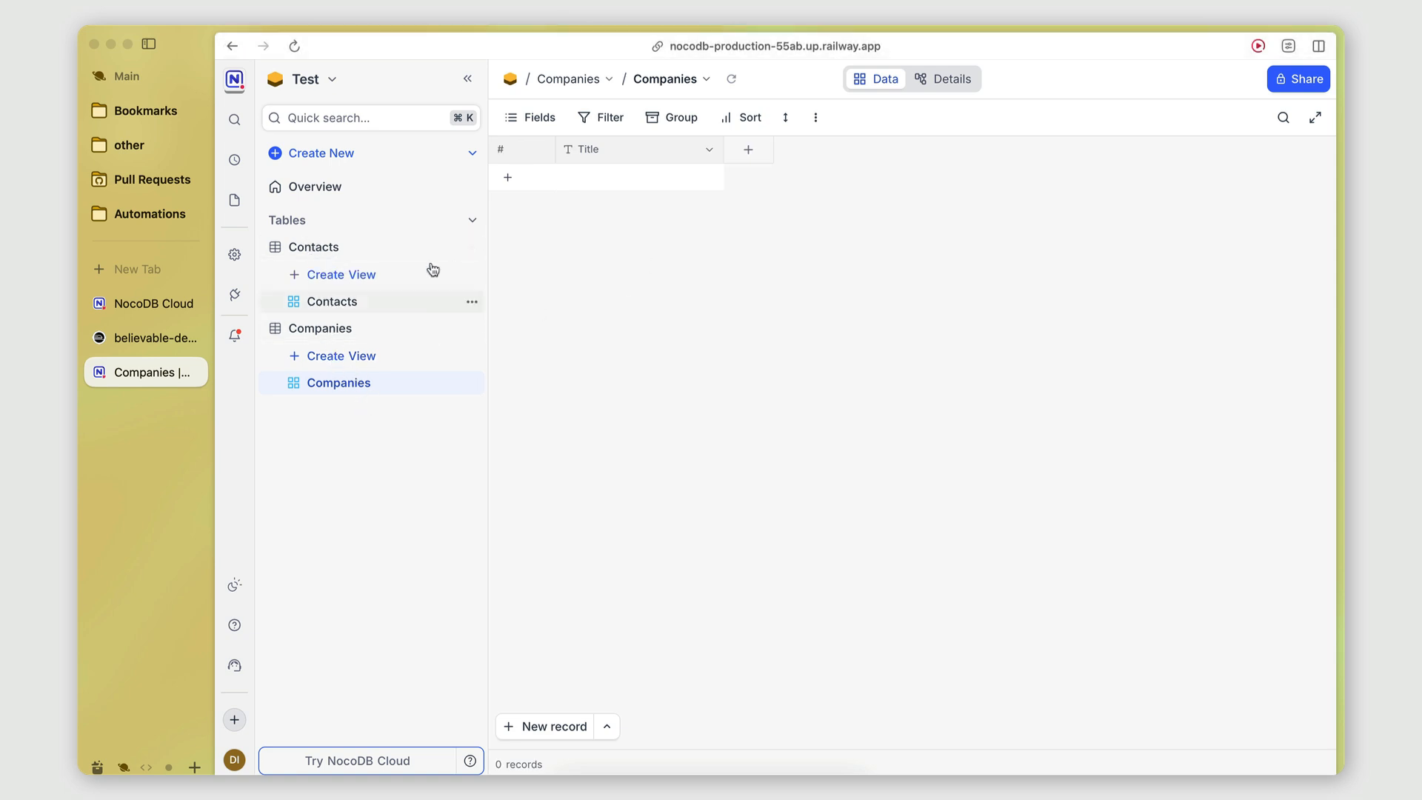
Add a Has Many link field named Contacts on Companies, pointing to the Contacts table.
left_click(757, 153)
left_click(558, 317)
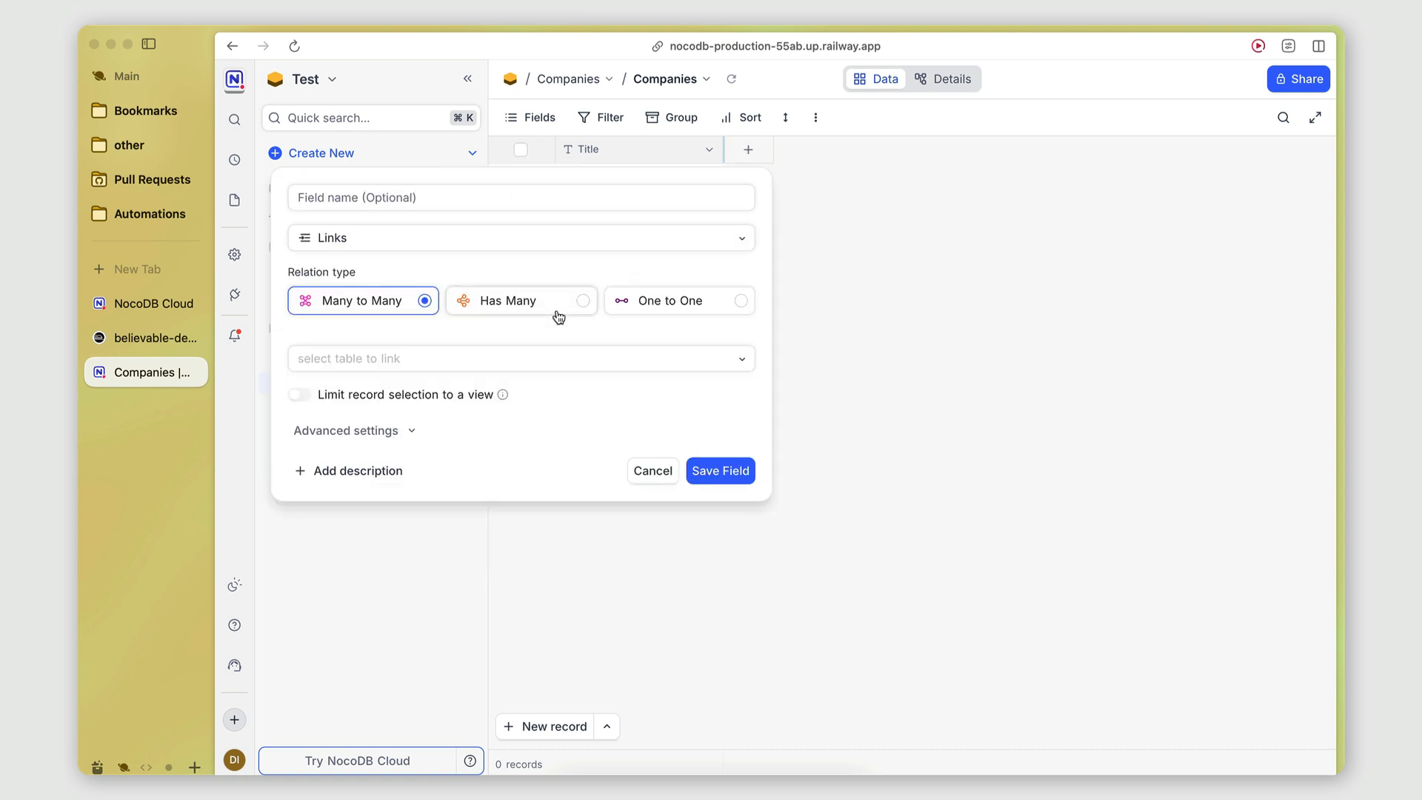
left_click(506, 304)
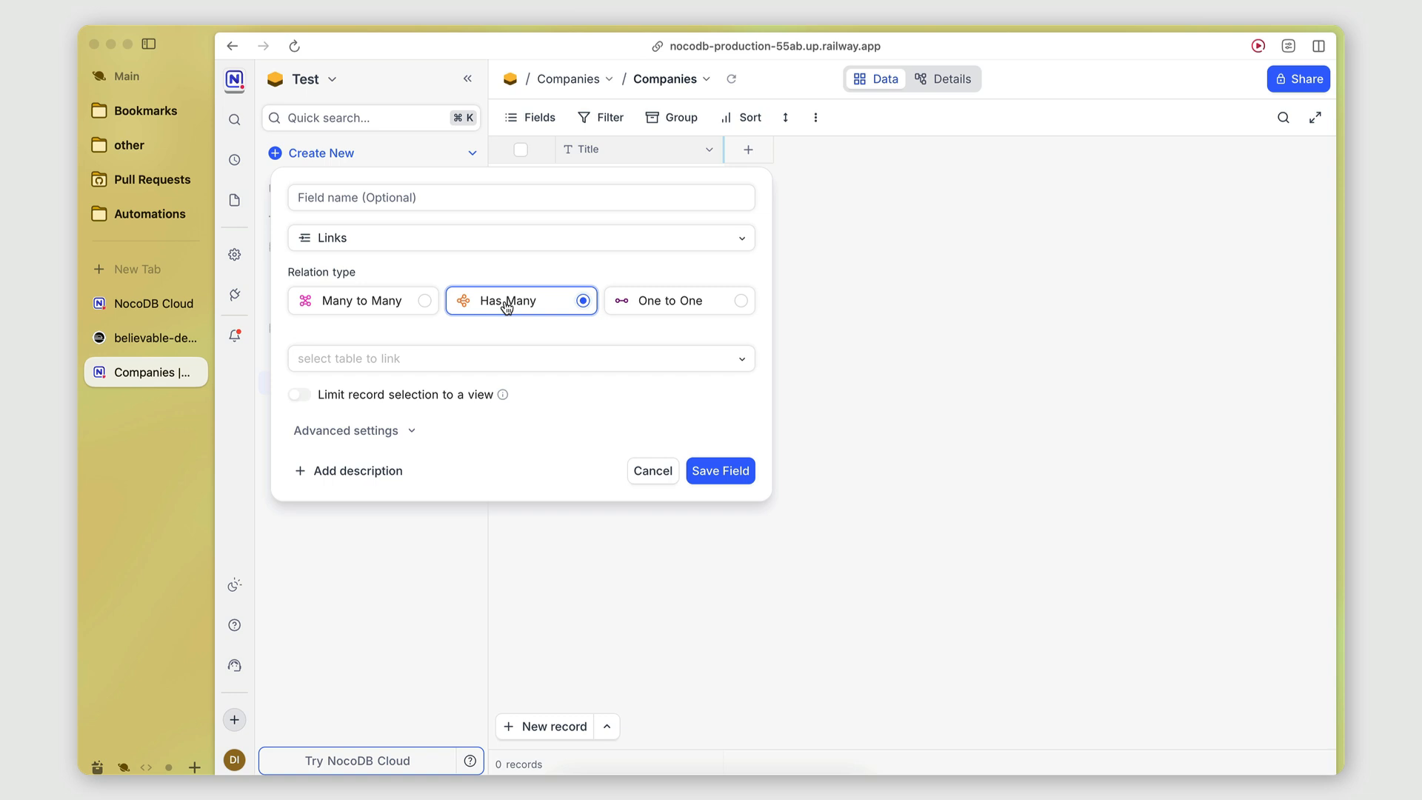
left_click(424, 197)
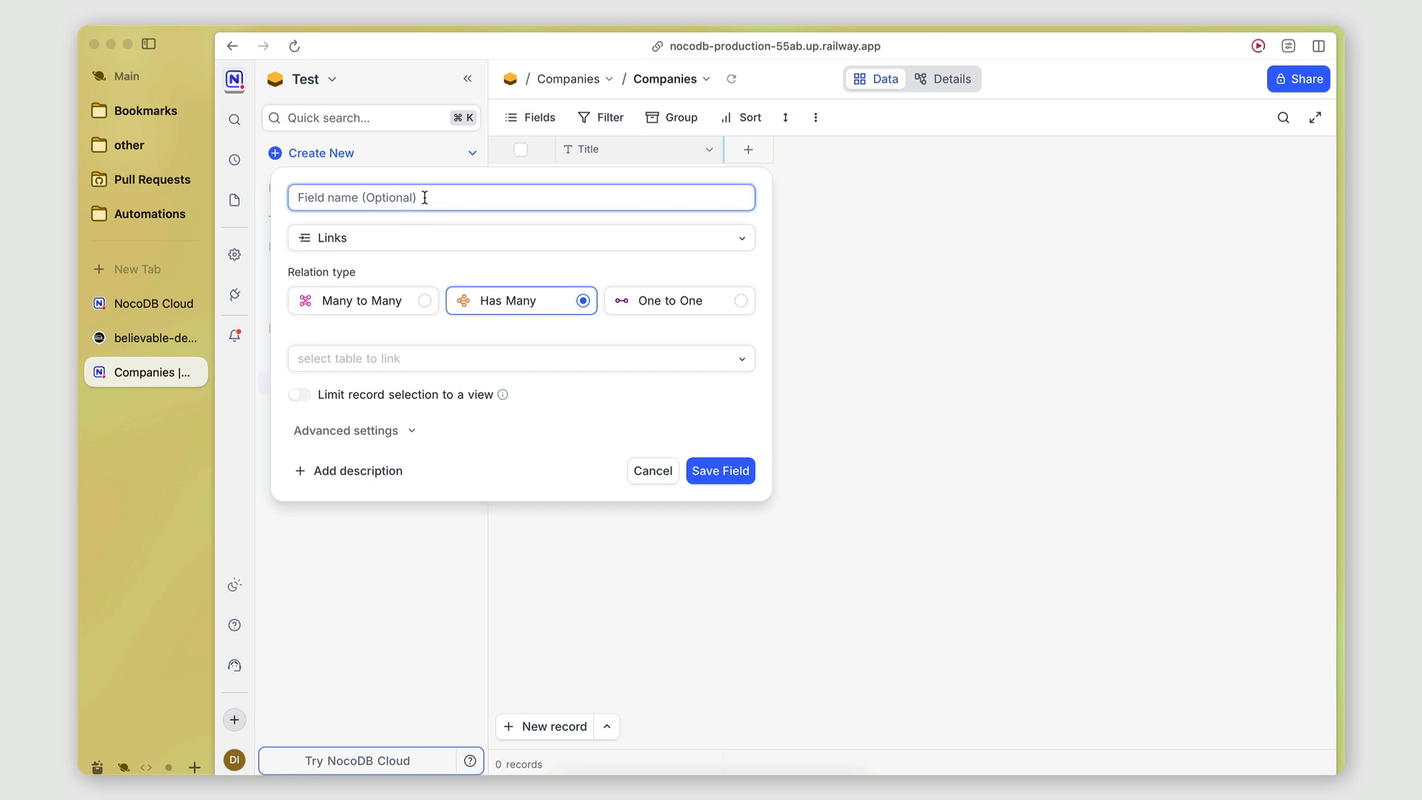
type("Contacts")
left_click(486, 348)
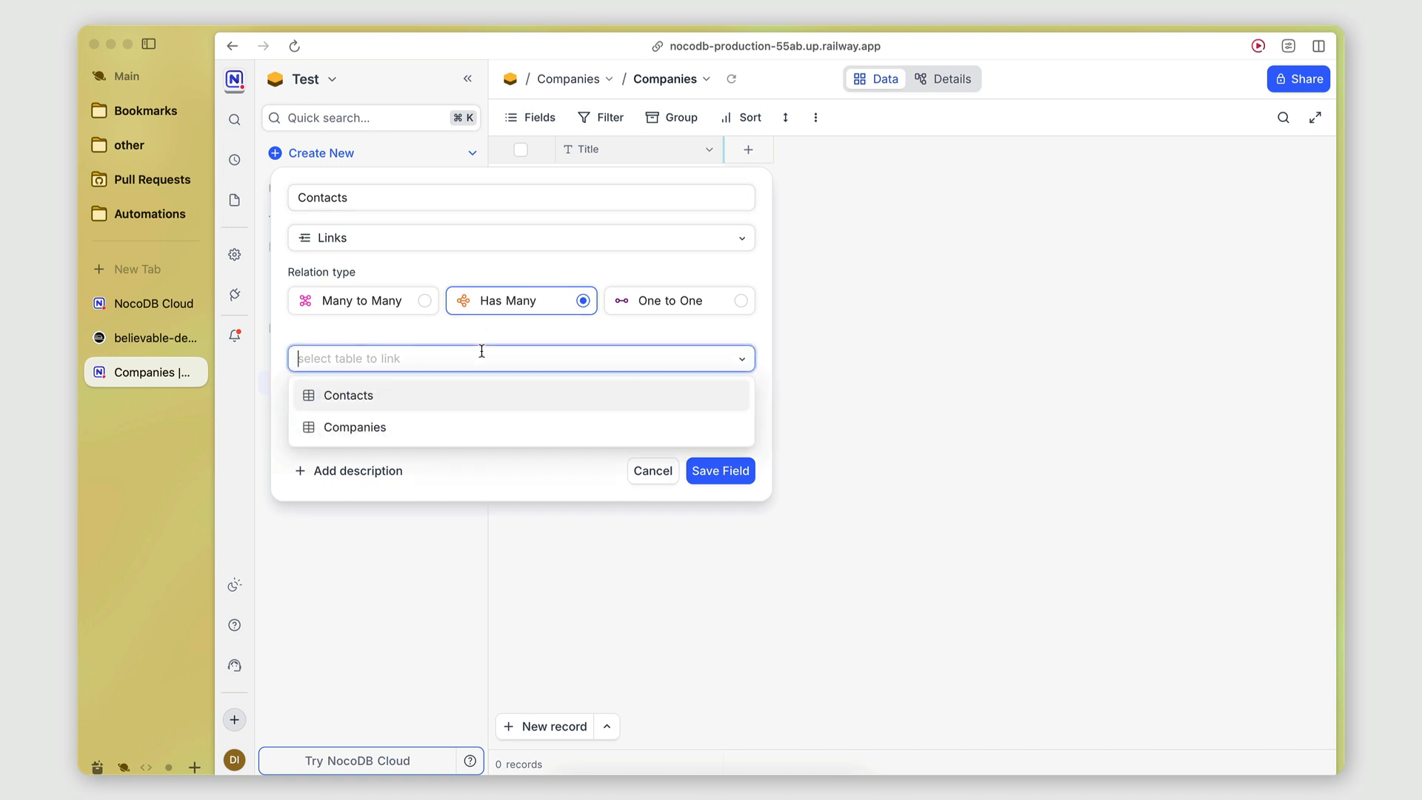
left_click(347, 397)
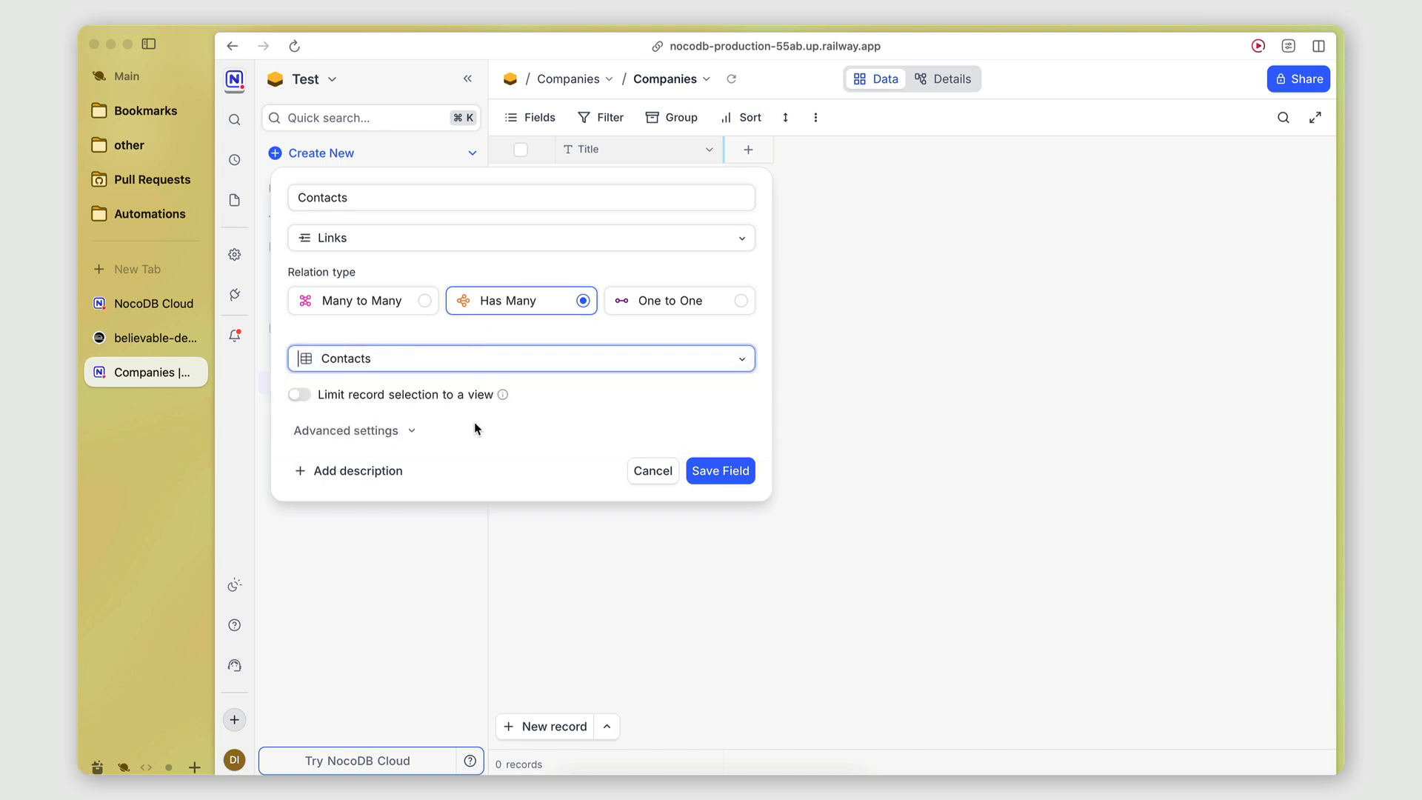
left_click(743, 470)
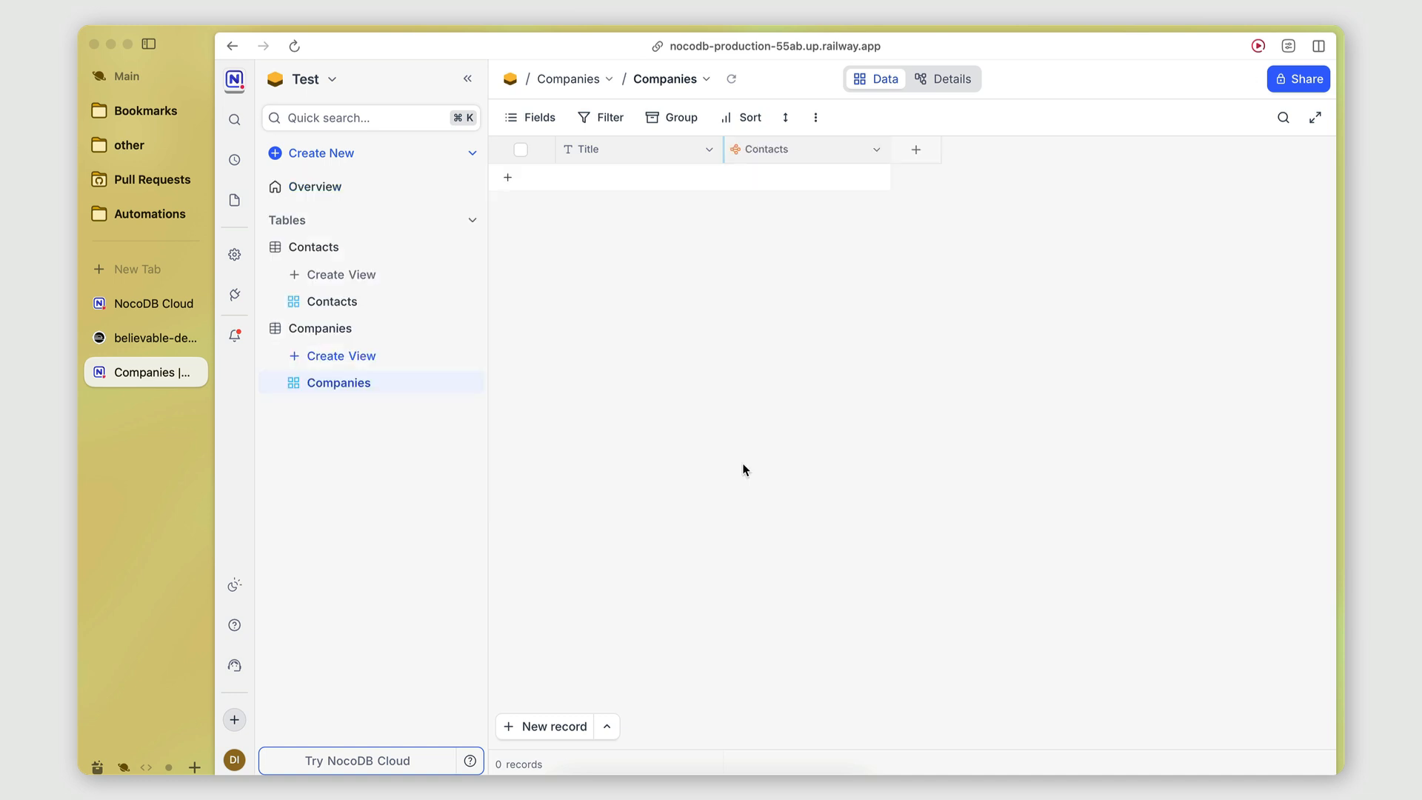
Add a company record named TestAI and open its Contacts link cell.
left_click(630, 178)
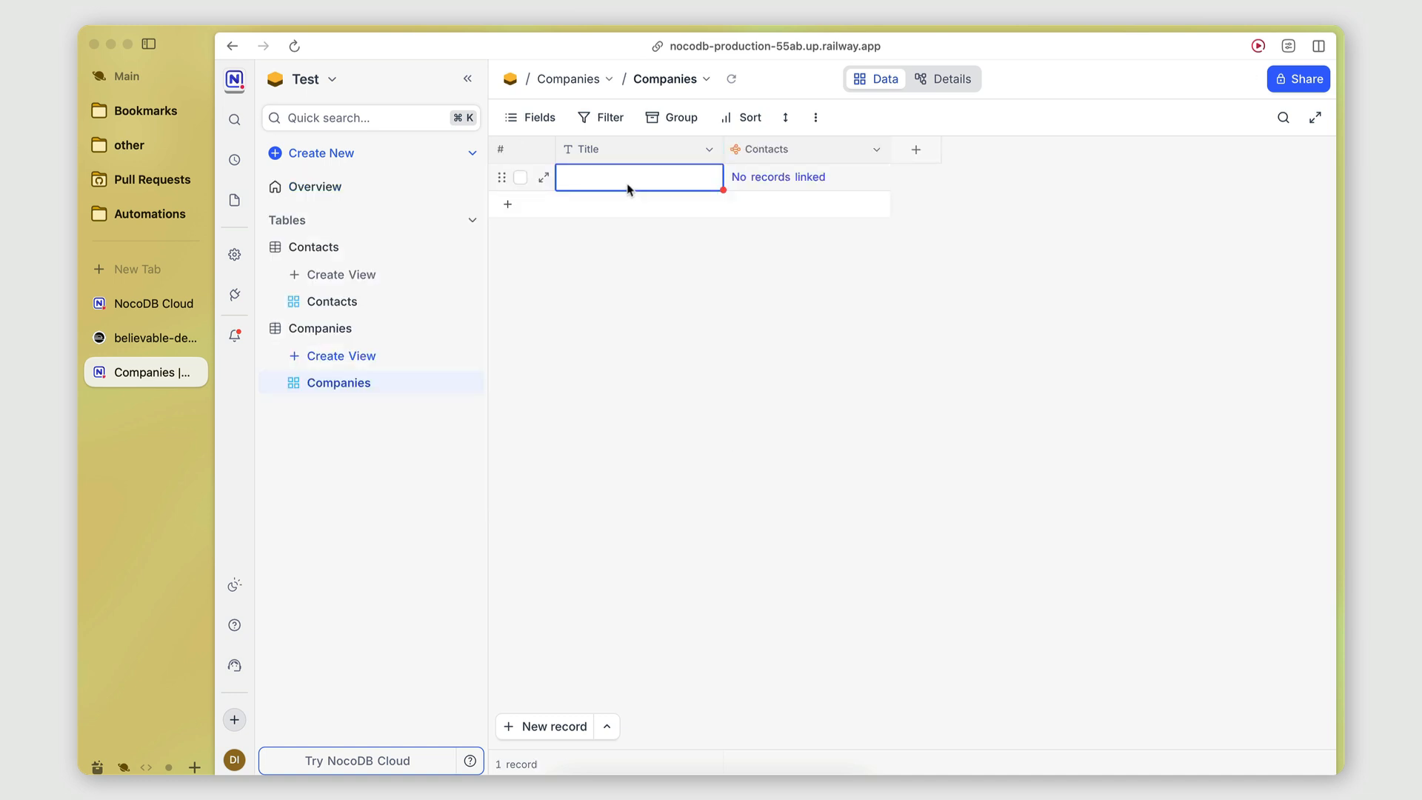
type("TestAI")
left_click(690, 326)
left_click(777, 176)
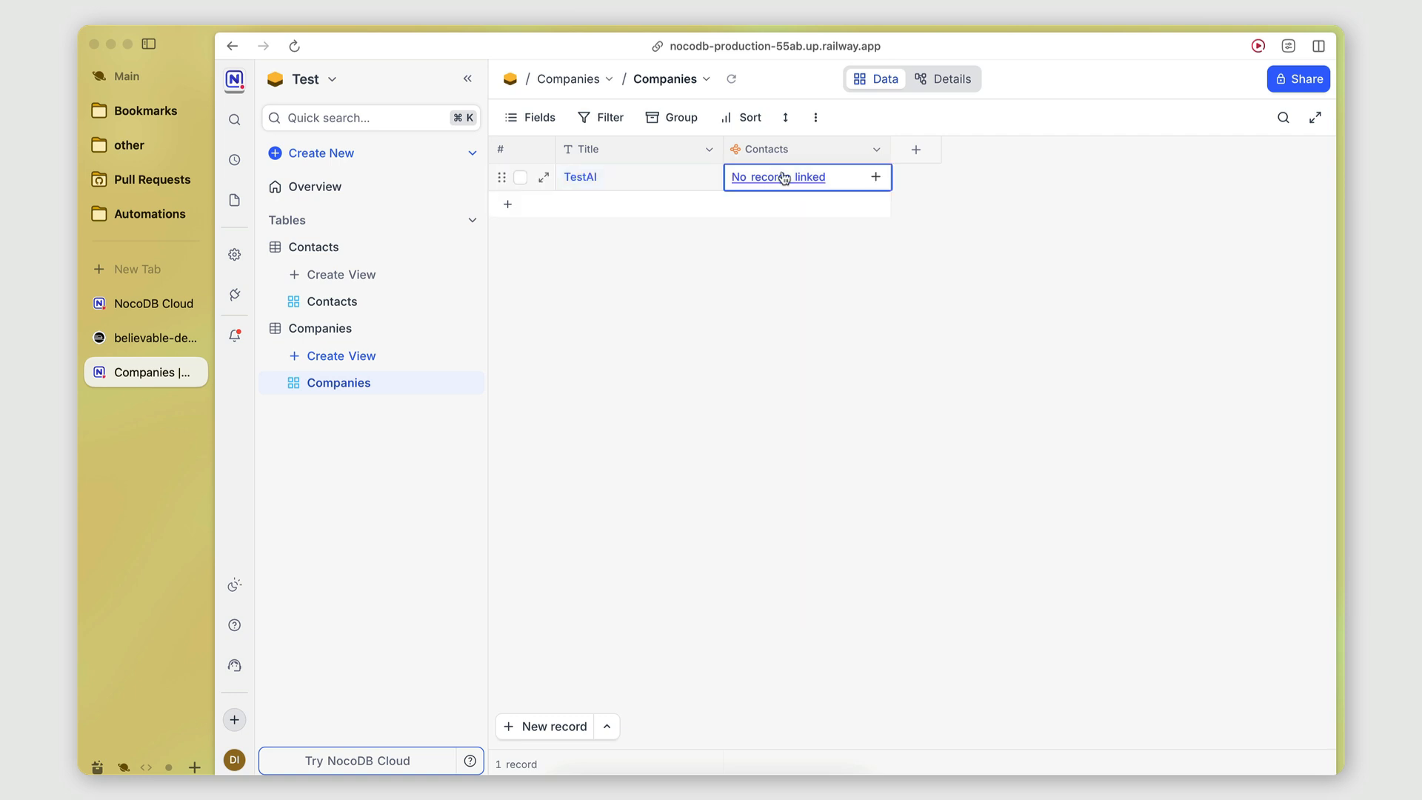
left_click(773, 172)
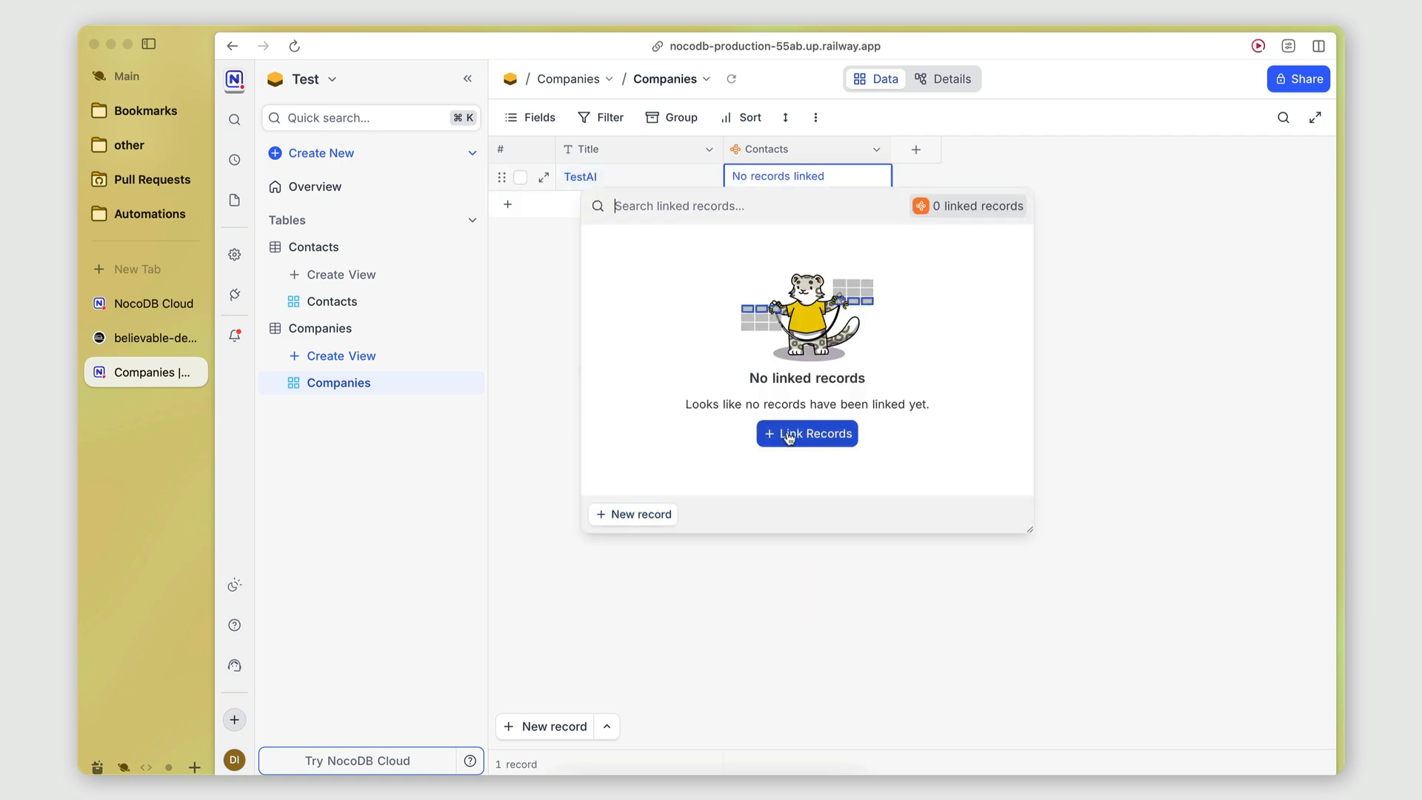
Start a new contact linked to TestAI and rename the Title field to Name.
left_click(791, 435)
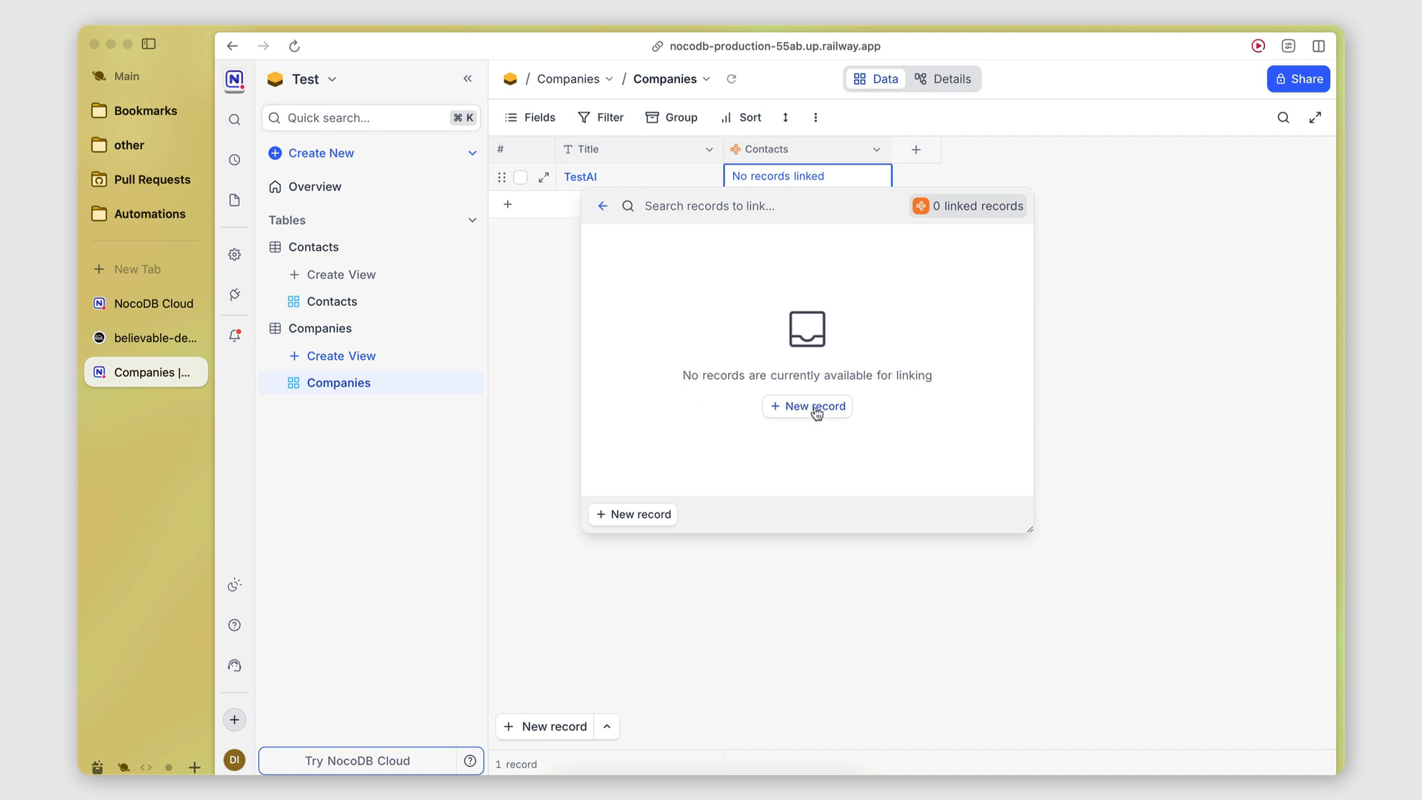
left_click(814, 407)
left_click(715, 200)
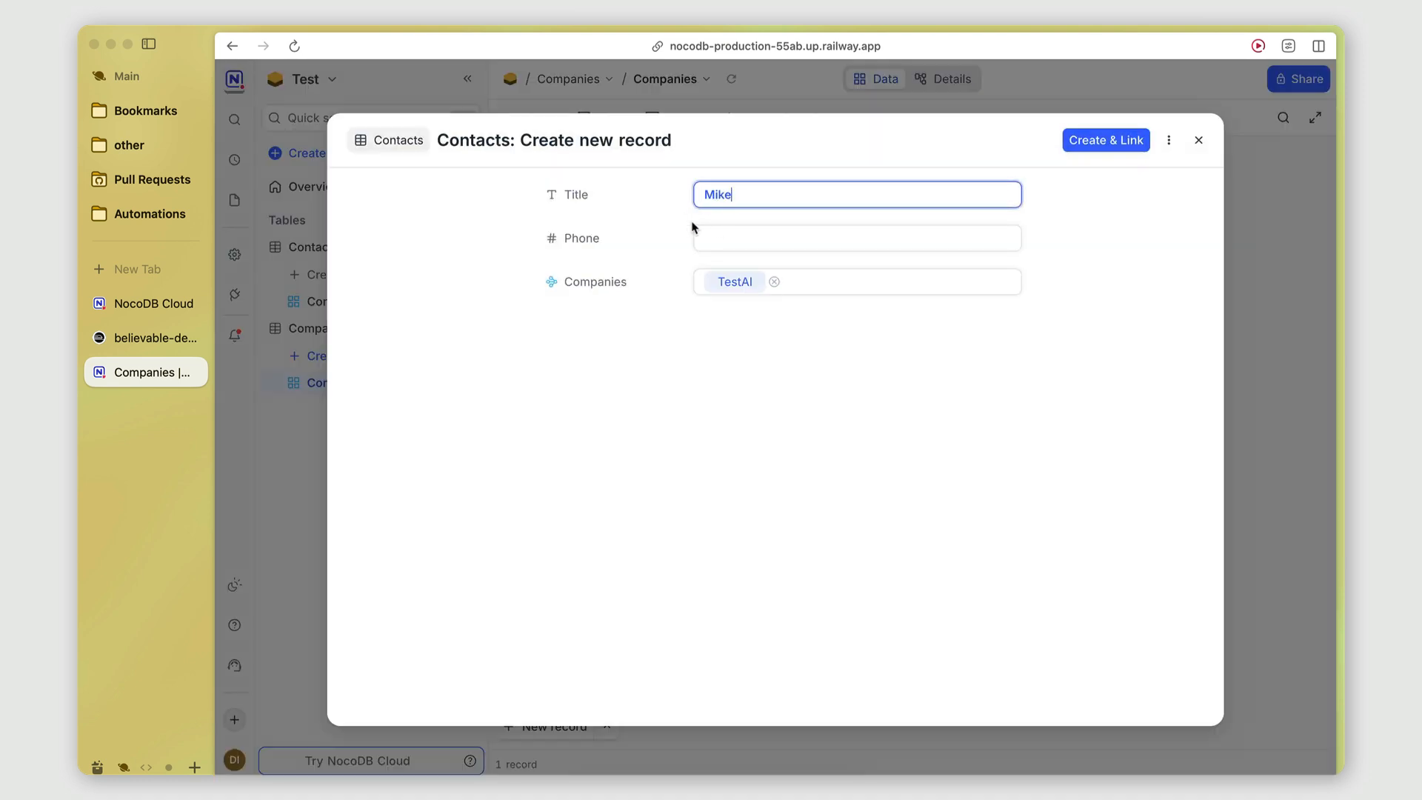
left_click(583, 194)
left_click(589, 260)
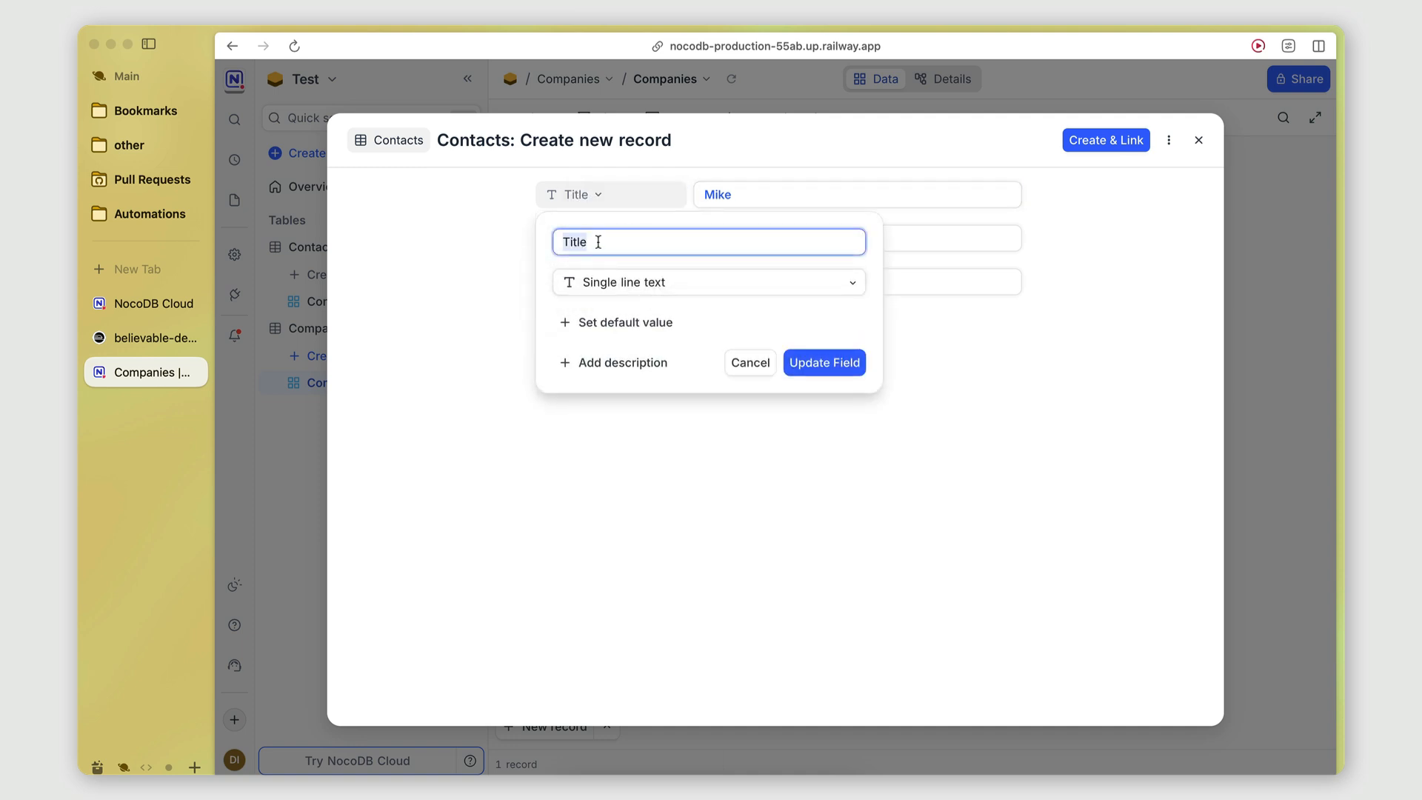
key("BackSpace")
type("Name")
left_click(844, 369)
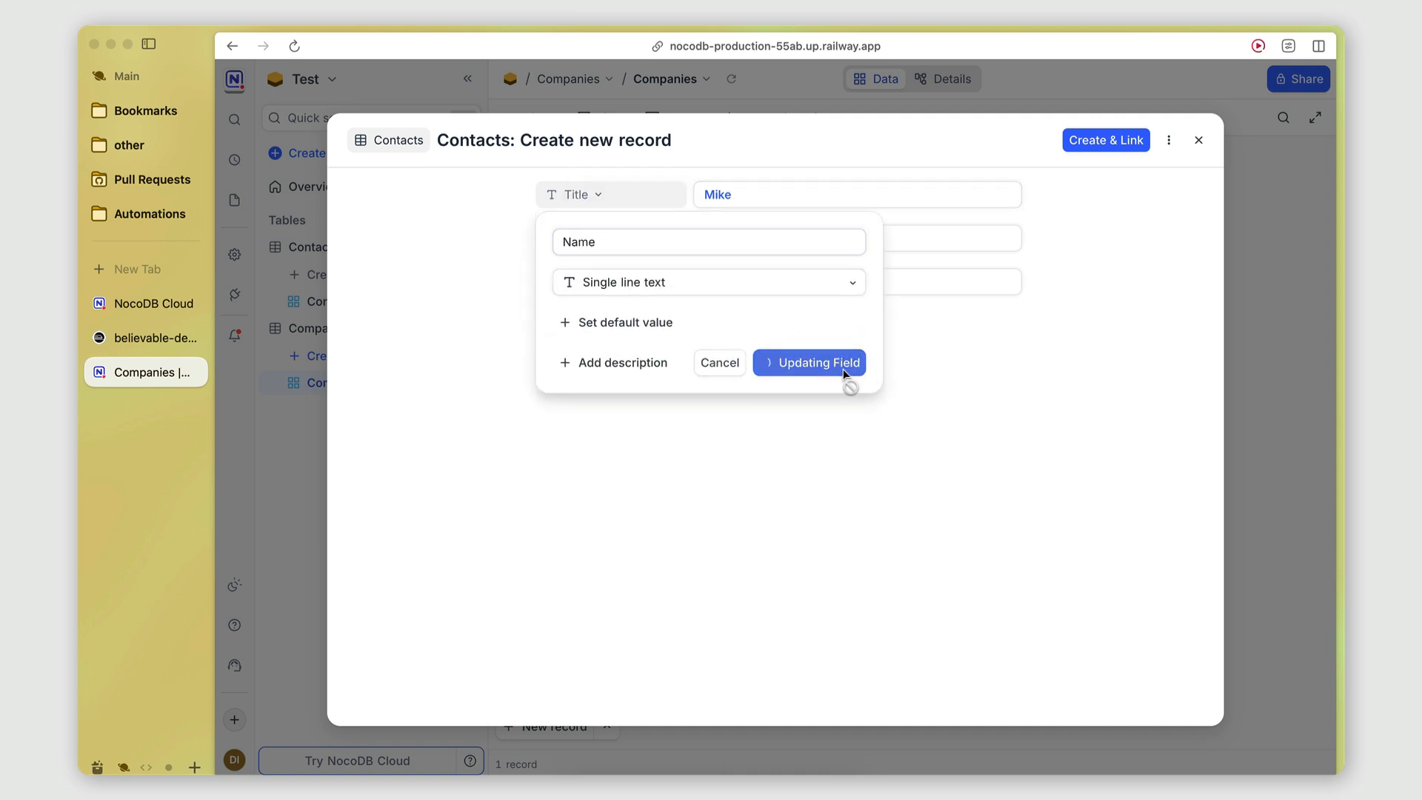
Enter the new contact's phone number, save it linked to TestAI, and review the linked list.
left_click(733, 238)
type("8984384")
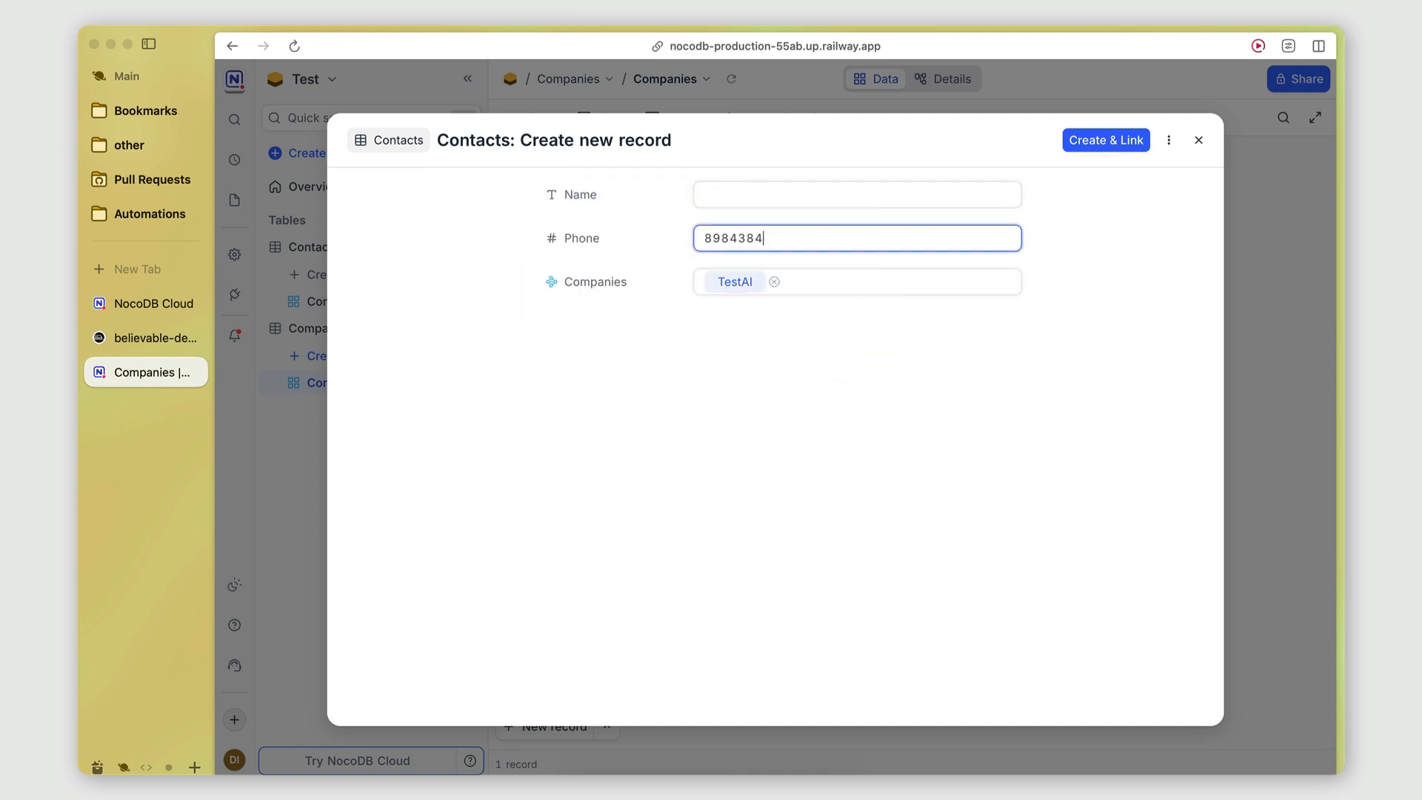
left_click(1112, 140)
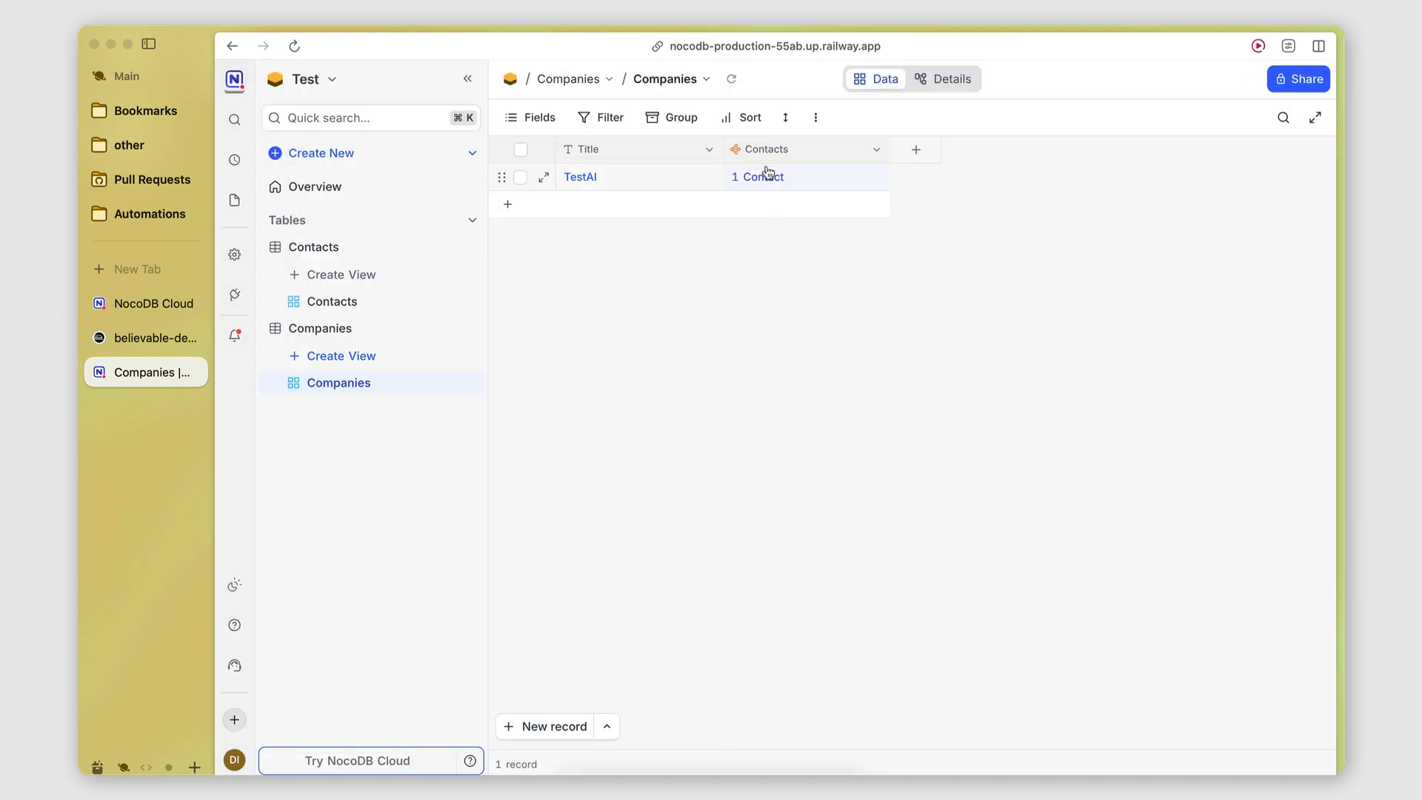
left_click(764, 176)
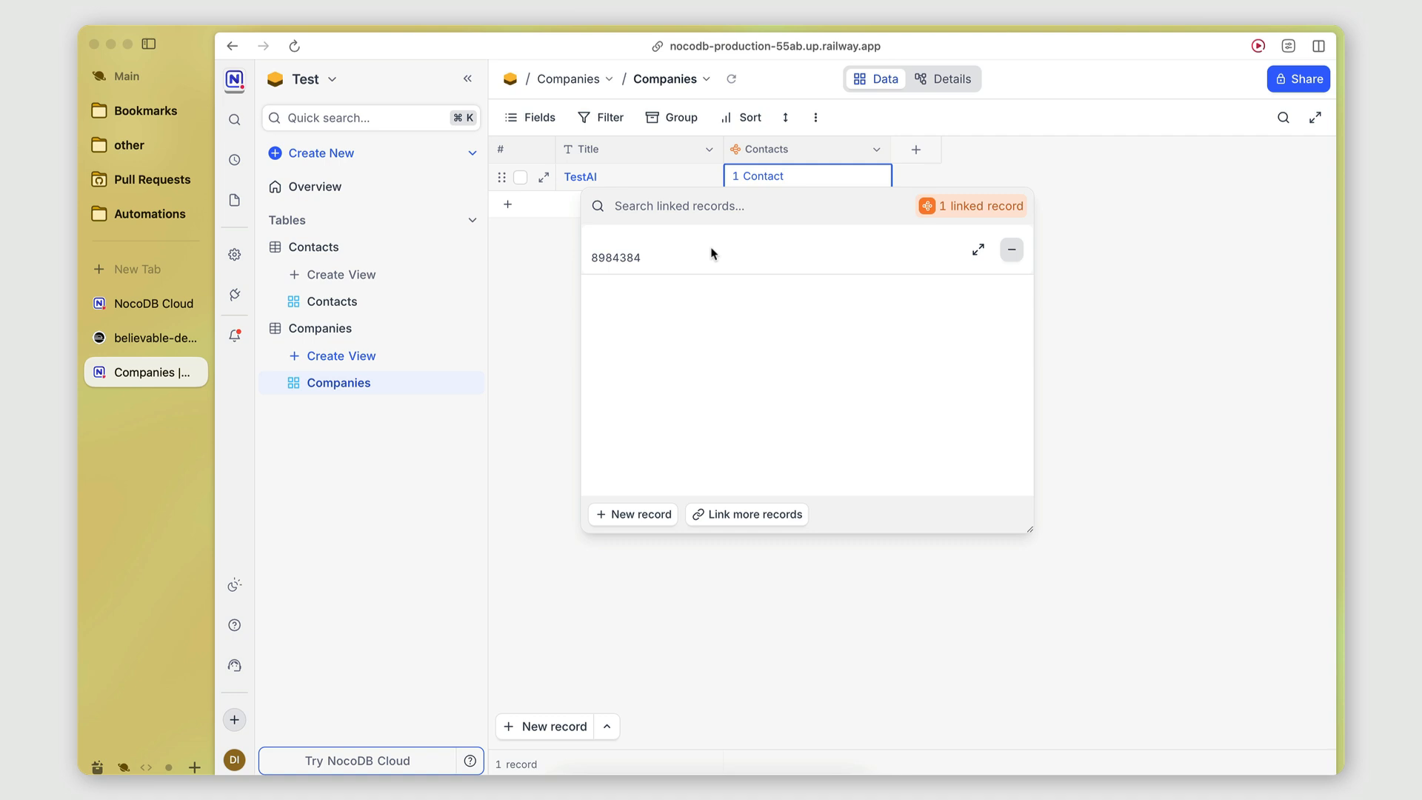
left_click(474, 356)
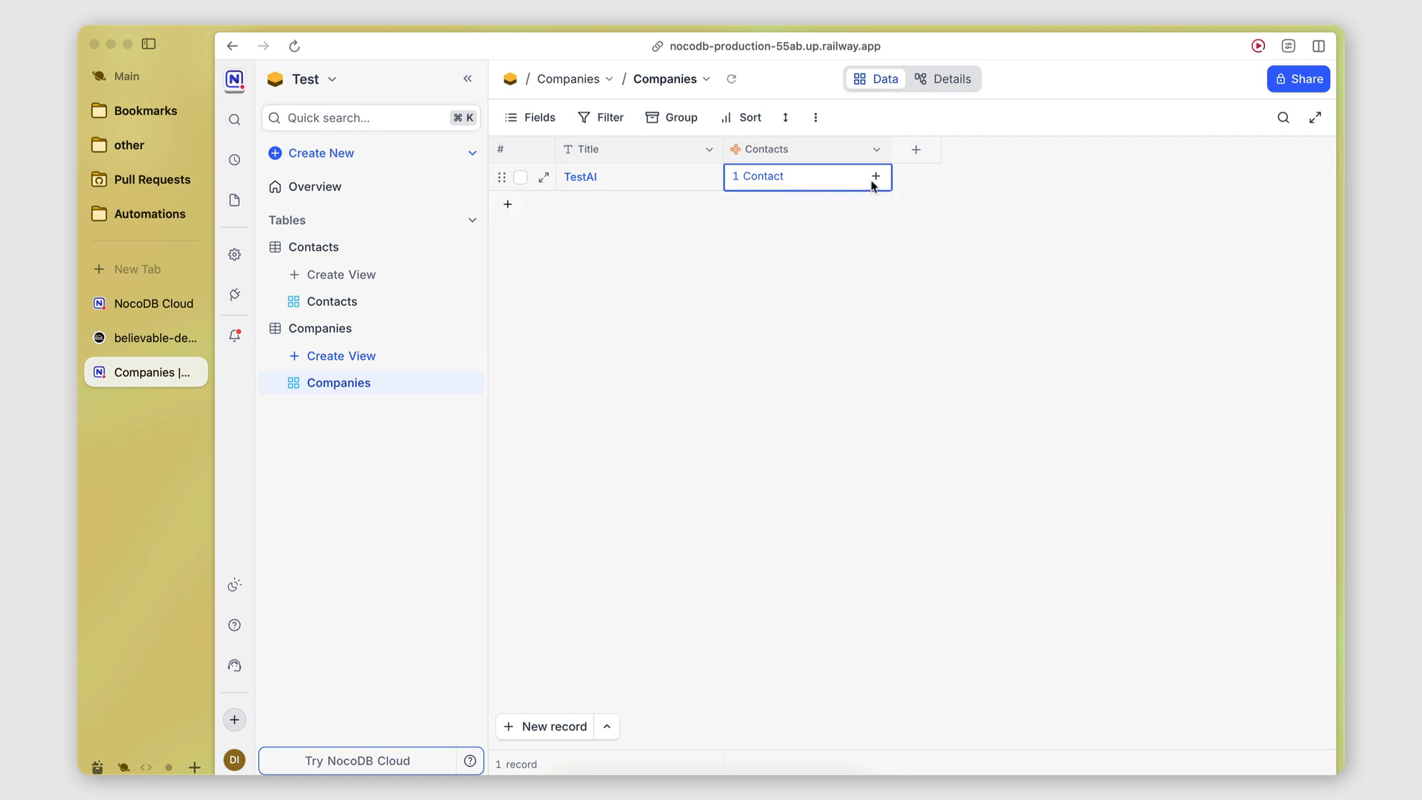
Create a second contact with a name and phone number, linked to TestAI.
left_click(875, 178)
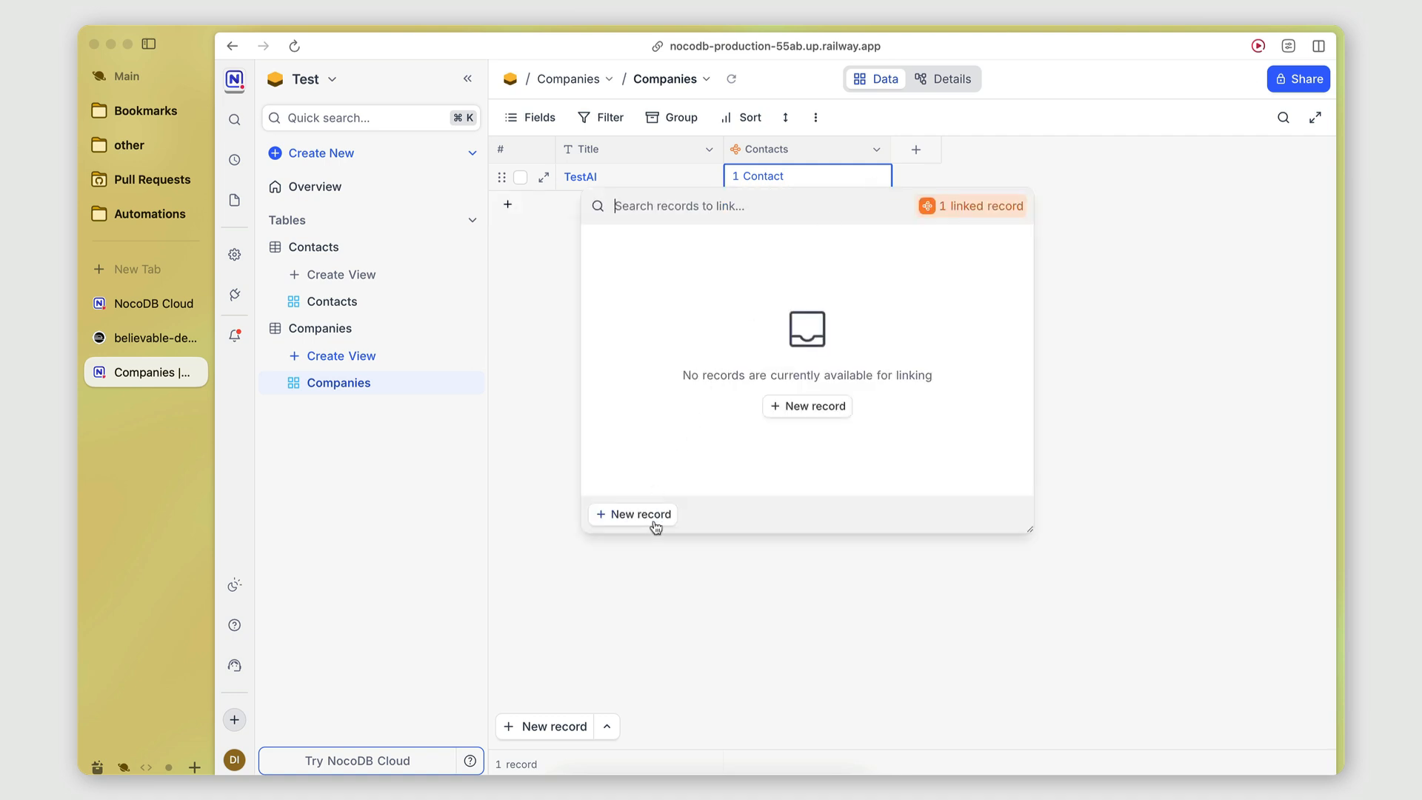
left_click(655, 521)
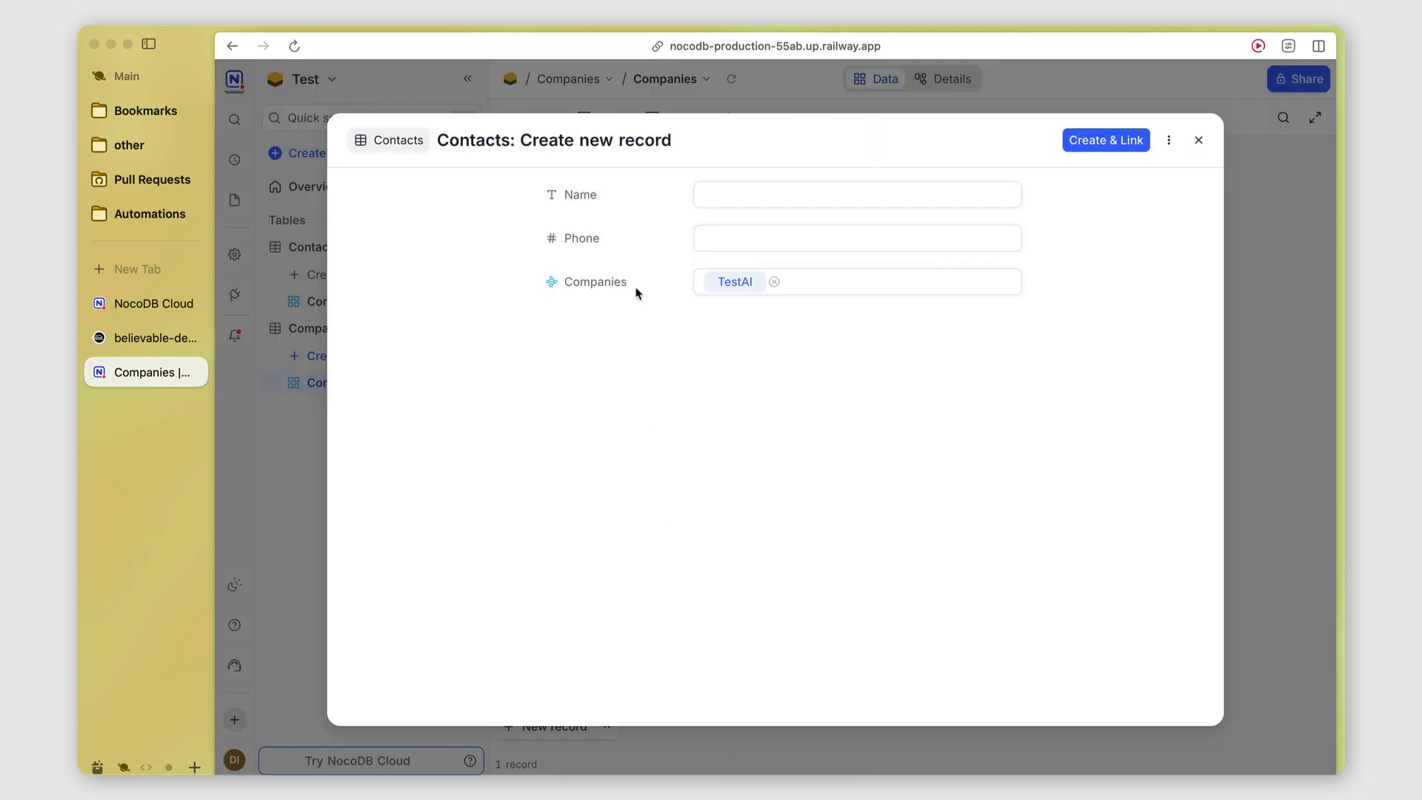
left_click(736, 187)
key("Caps_Lock")
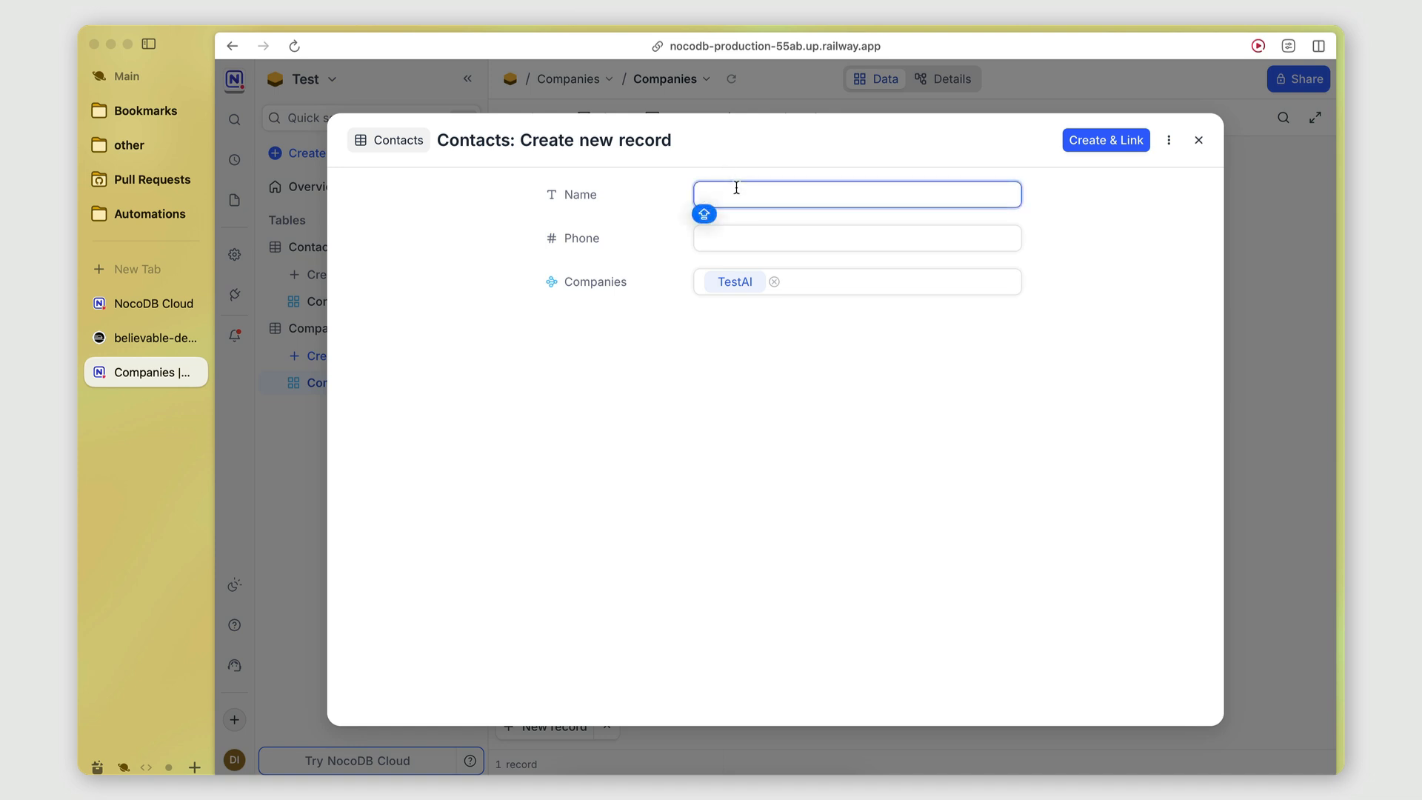
type("George")
left_click(768, 237)
type("3849343")
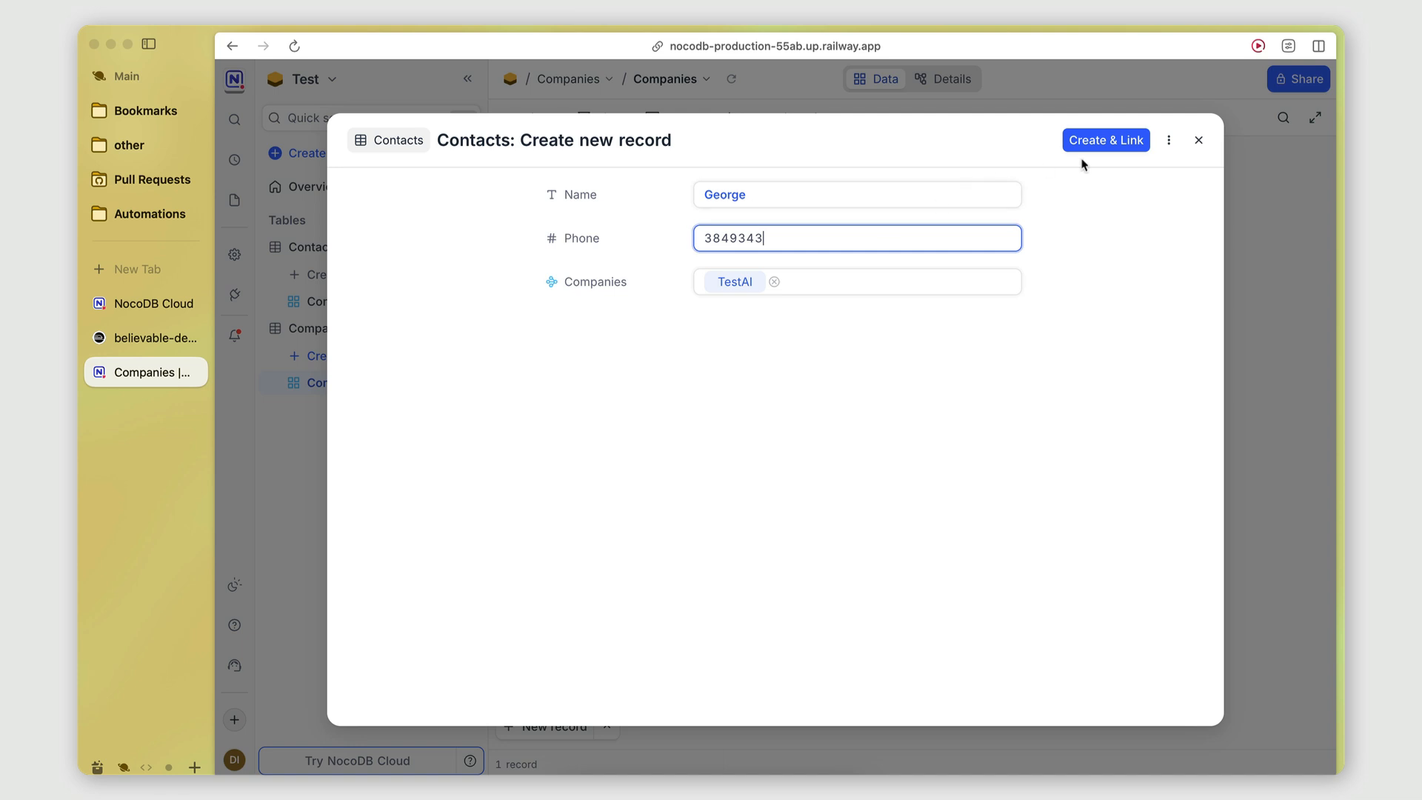
left_click(1096, 142)
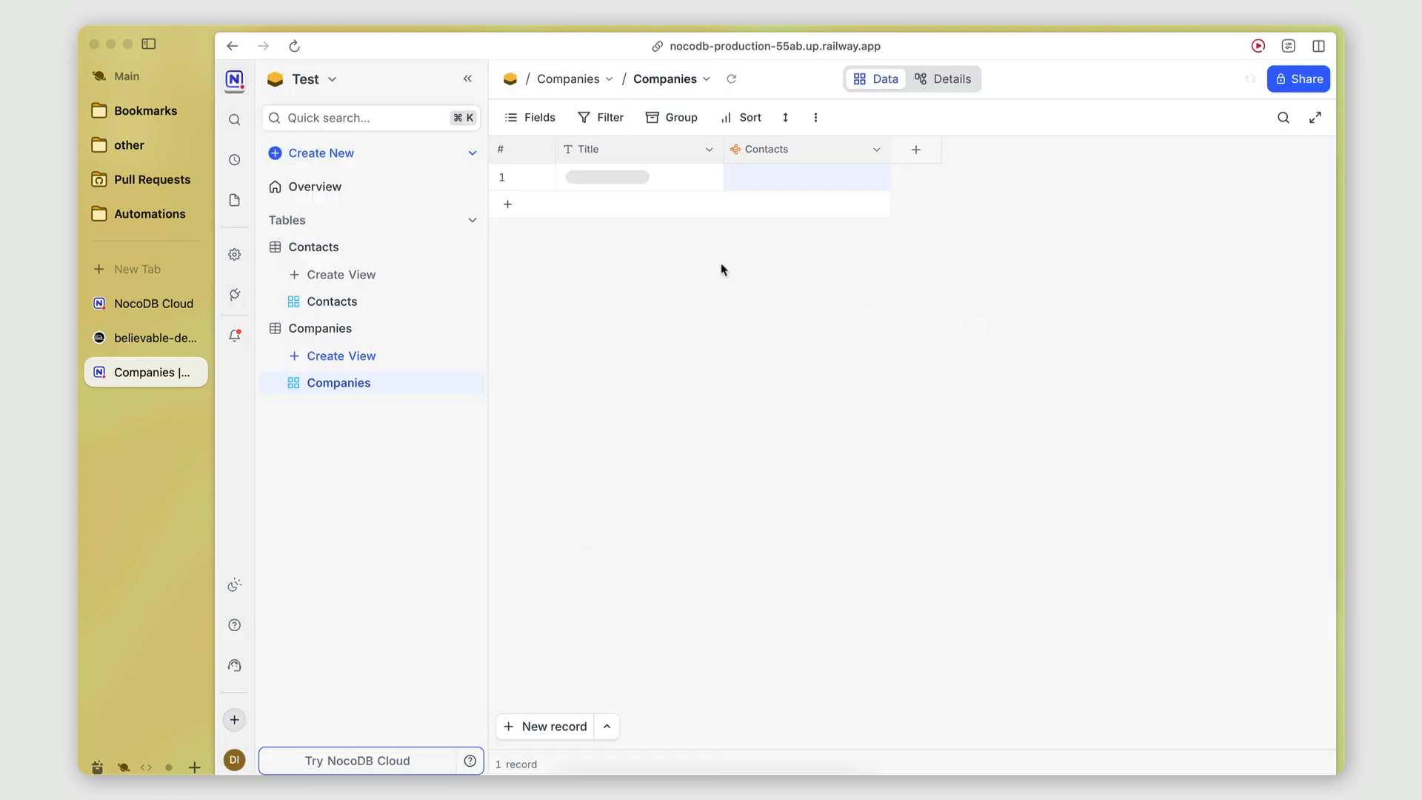
left_click(916, 149)
Group the Contacts grid by the Companies link, then expand and collapse the TestAI group.
left_click(984, 273)
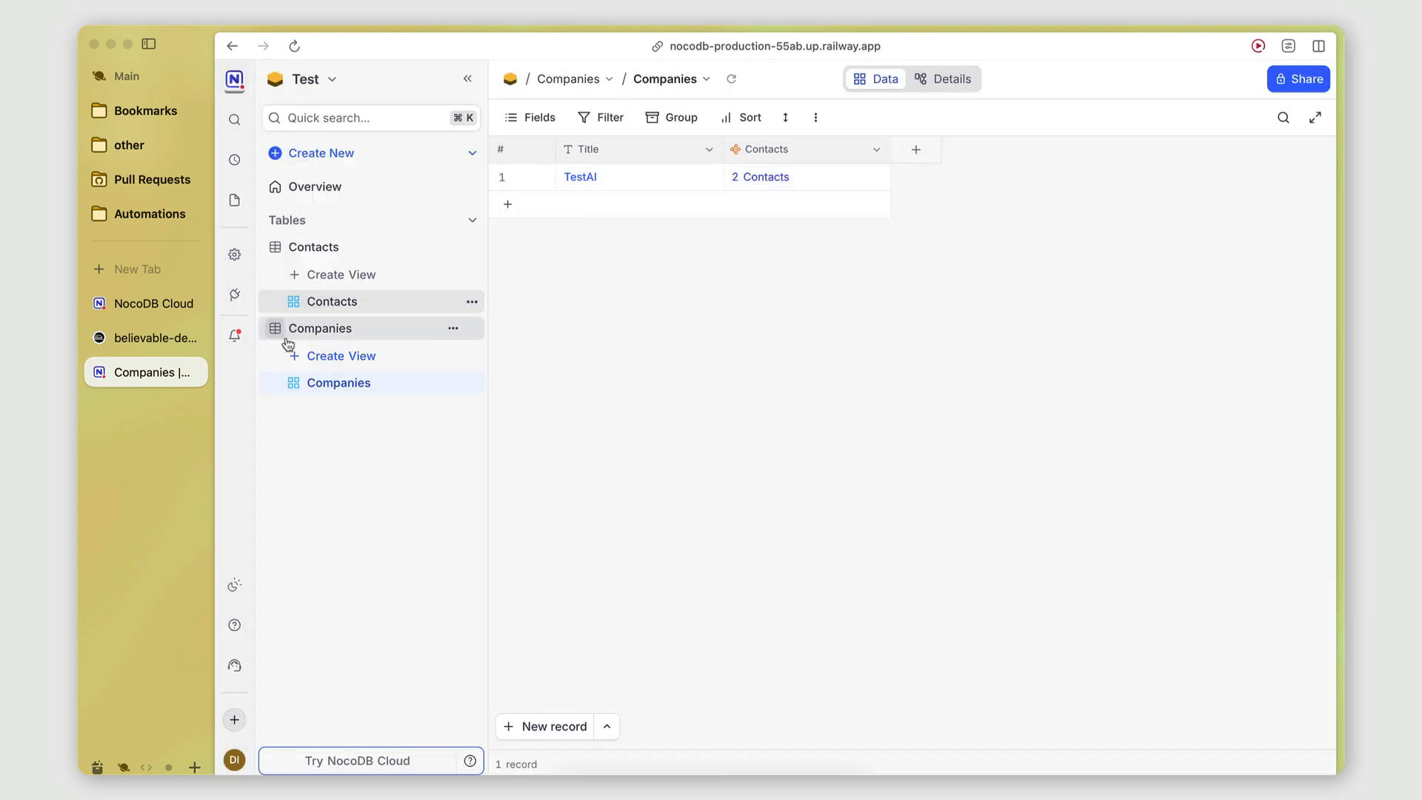
left_click(348, 302)
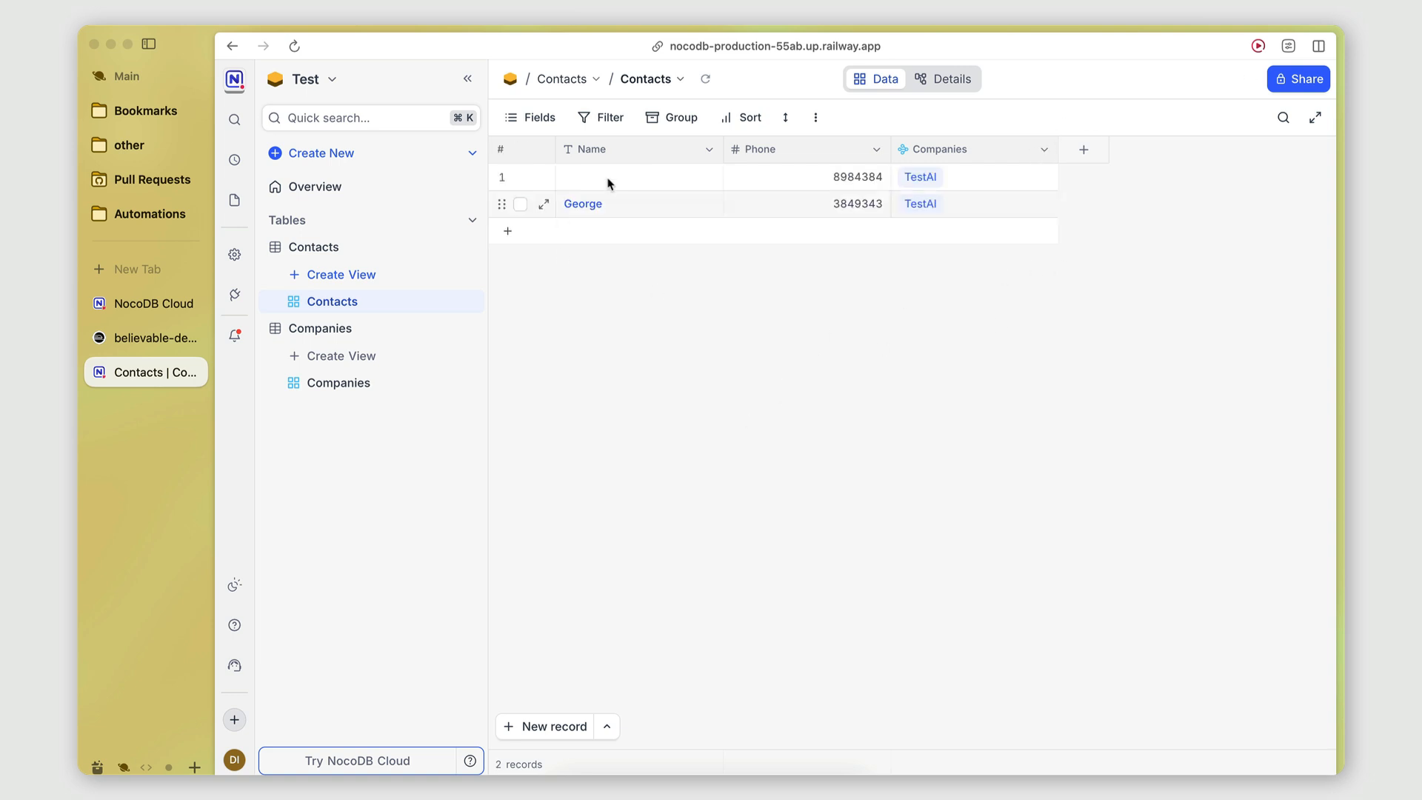
left_click(653, 117)
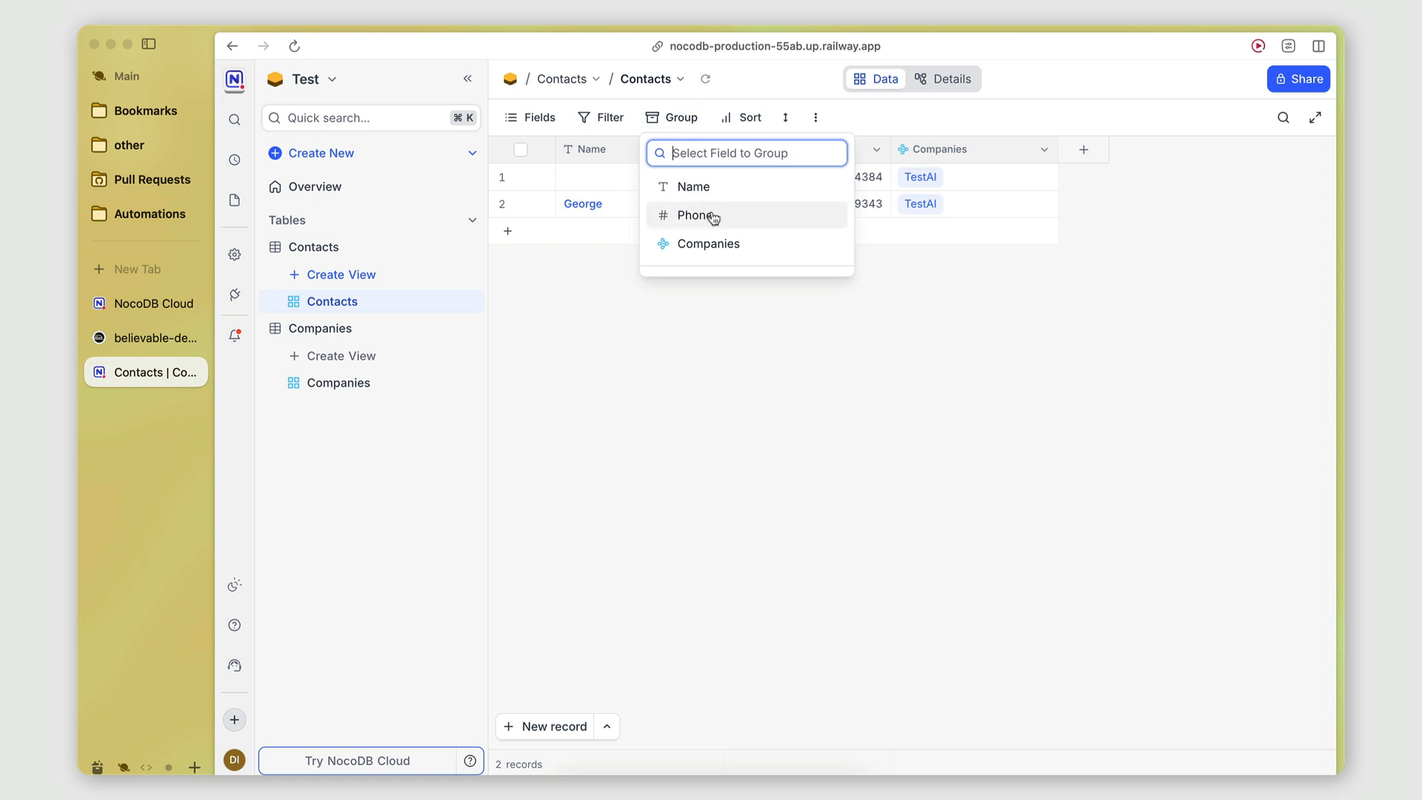
left_click(711, 248)
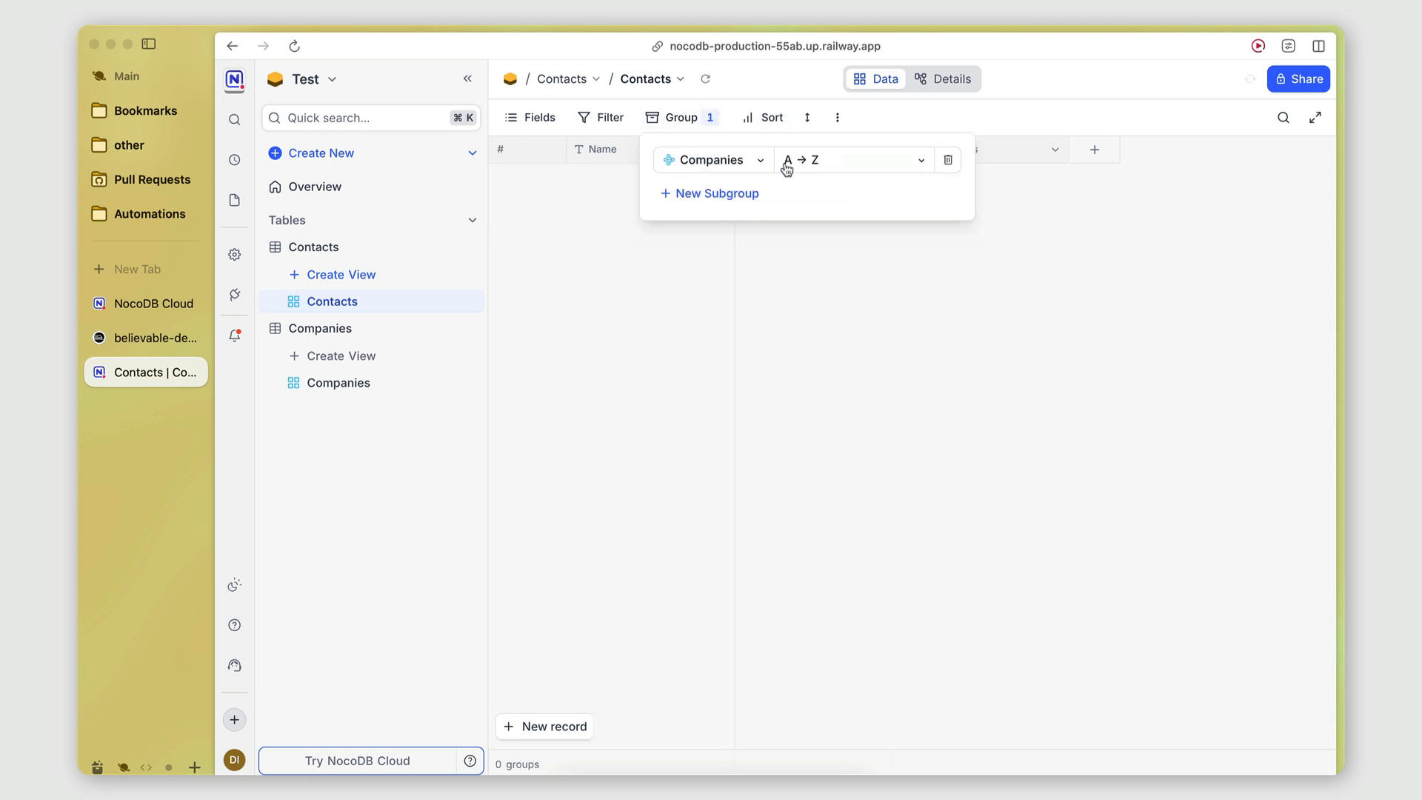
left_click(714, 358)
left_click(515, 197)
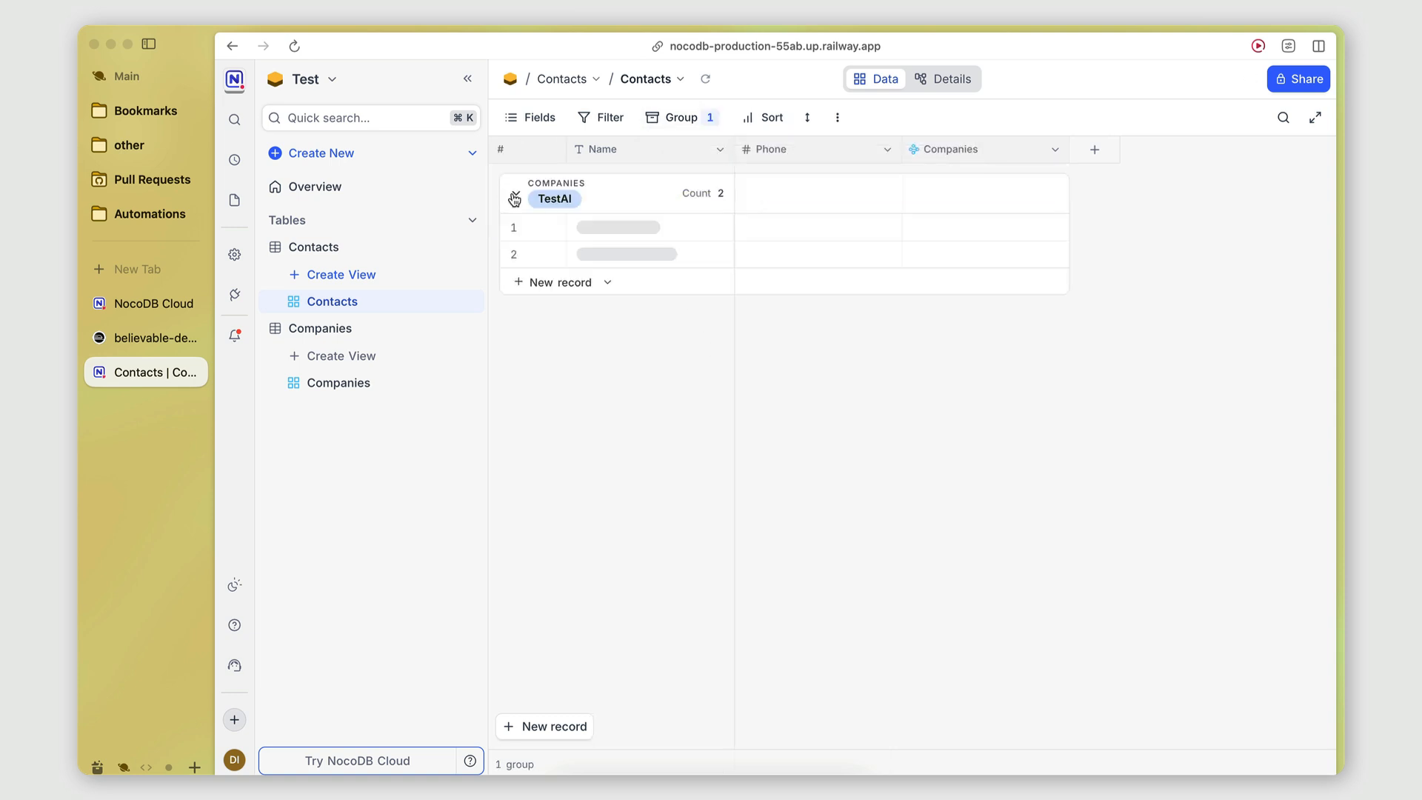
left_click(515, 197)
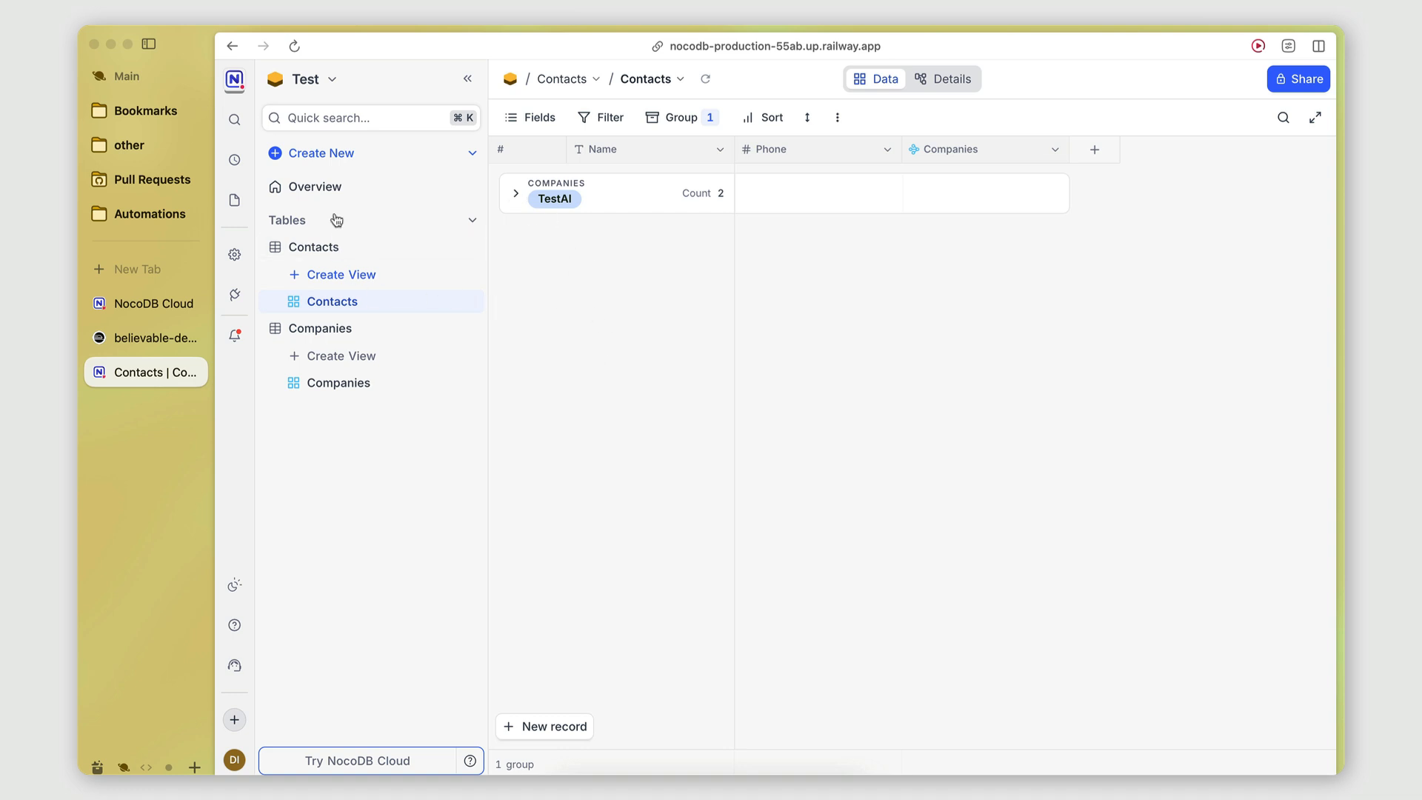
Check the Integrations Connections list, then go to the account's API Tokens page.
left_click(238, 297)
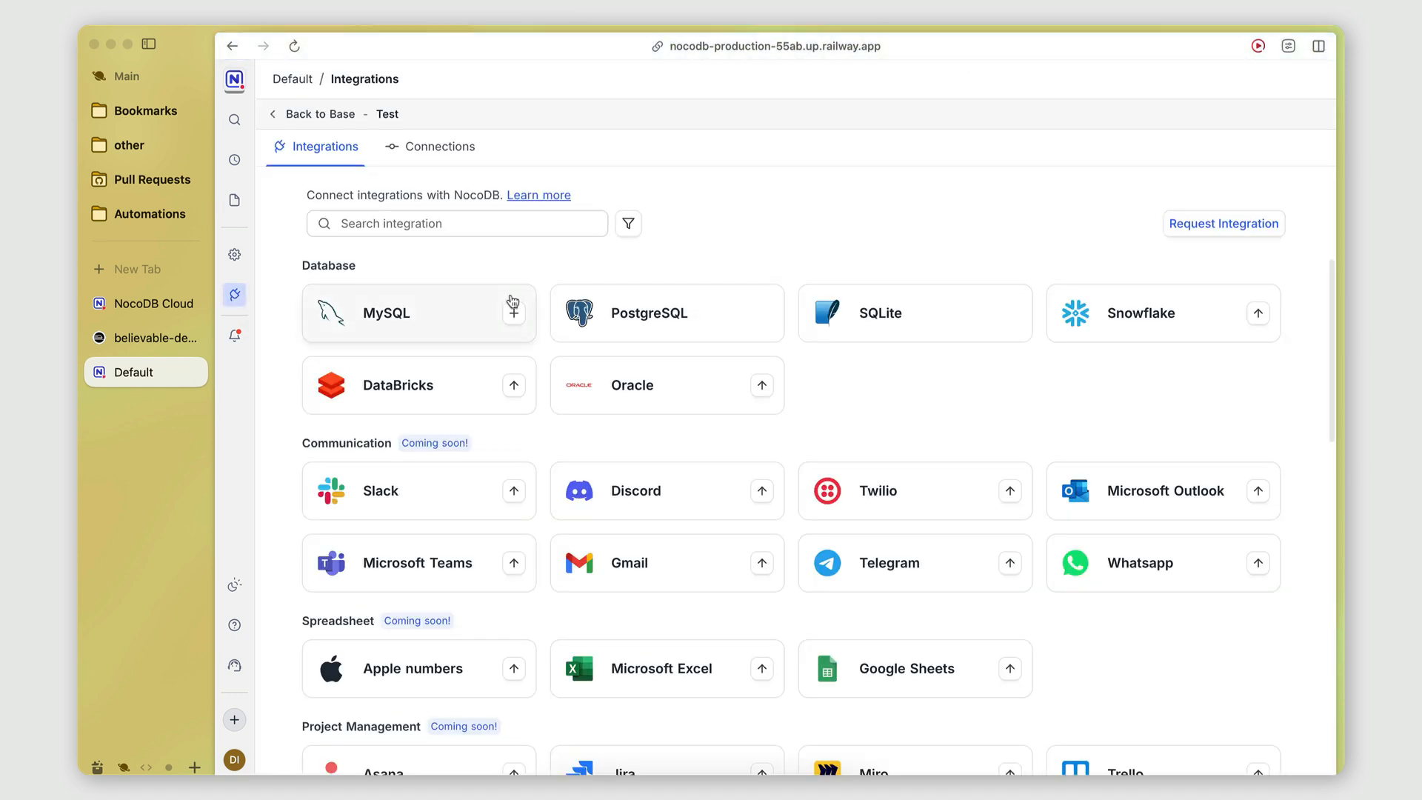
left_click(407, 152)
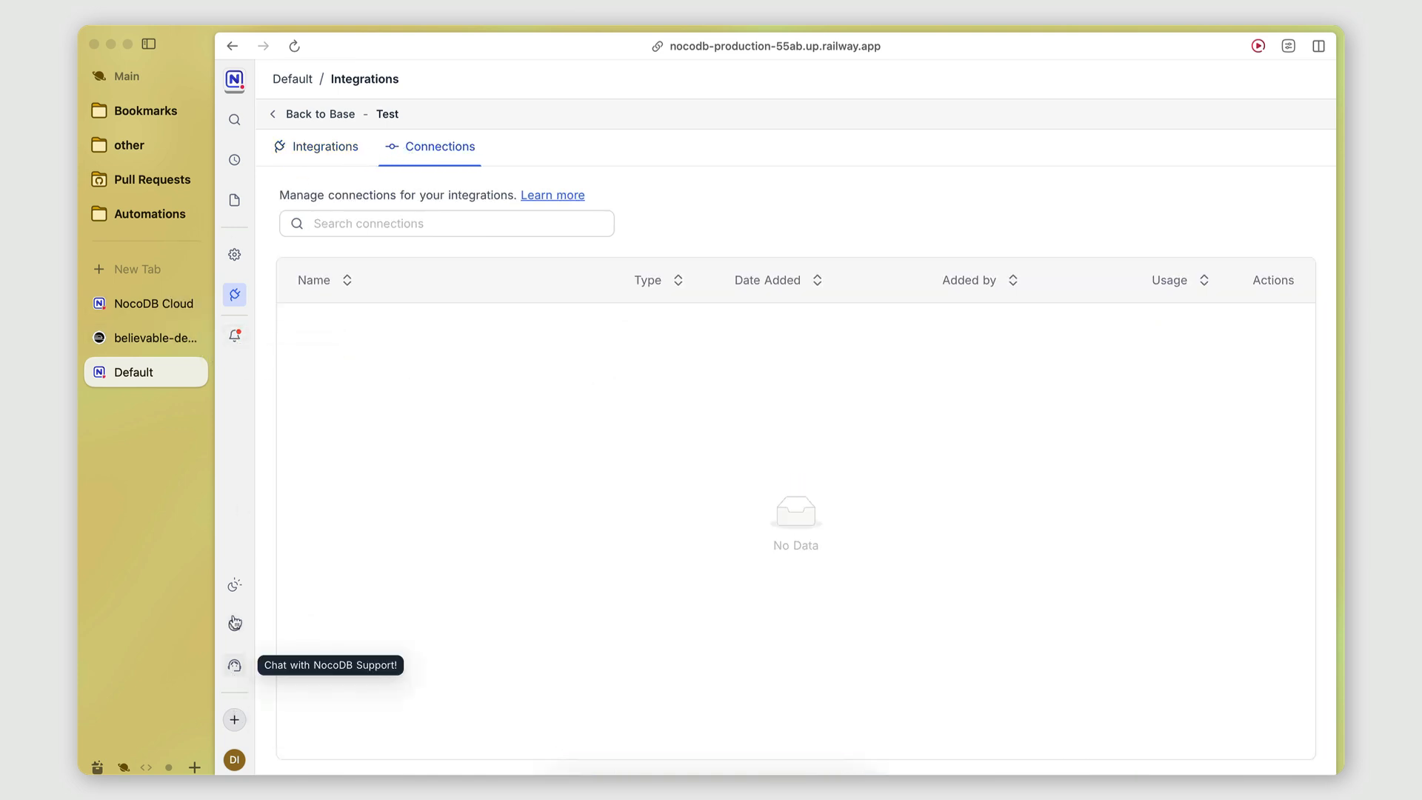
left_click(234, 761)
left_click(271, 682)
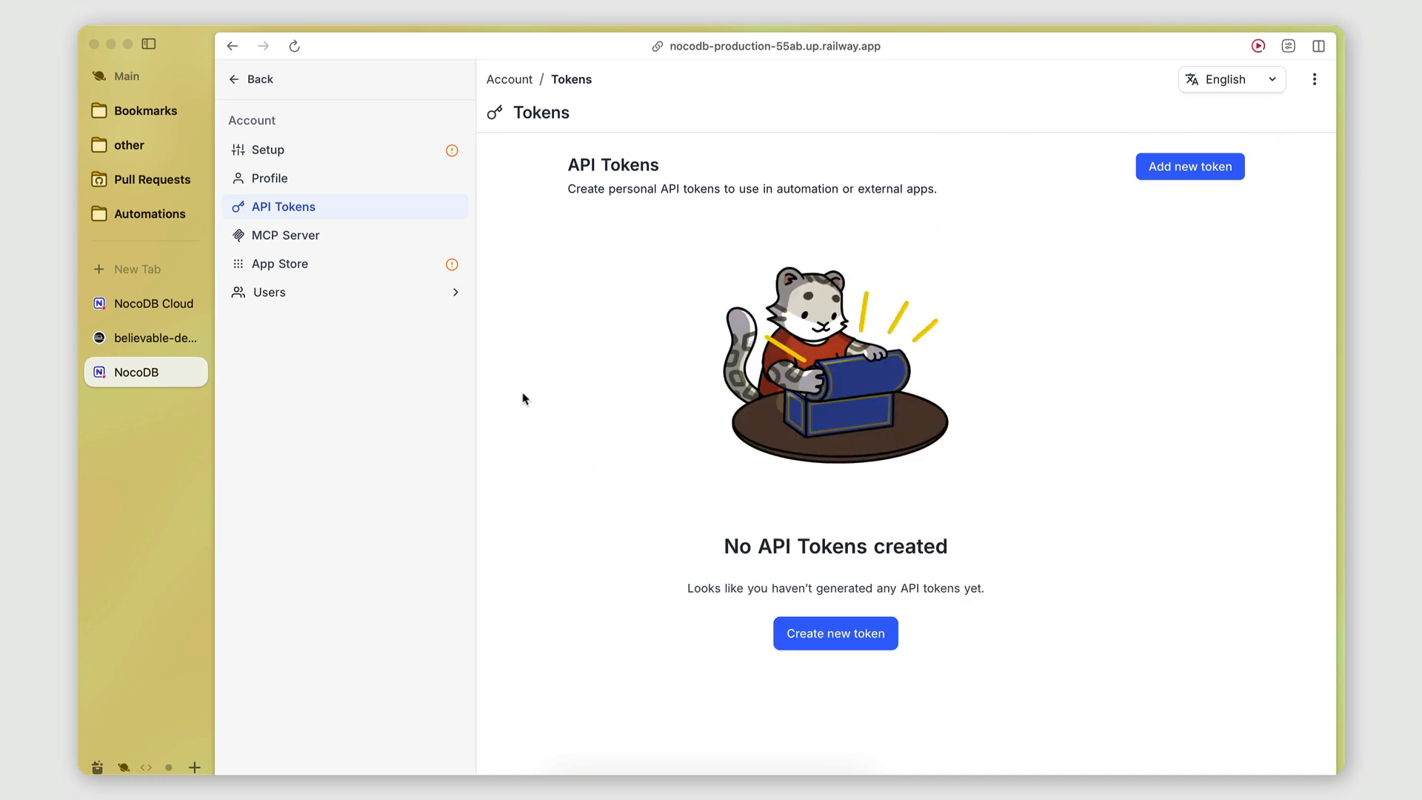
Search Google for 'nocodb api' in a new tab and open the NocoDB API Documentation result.
key("super+t")
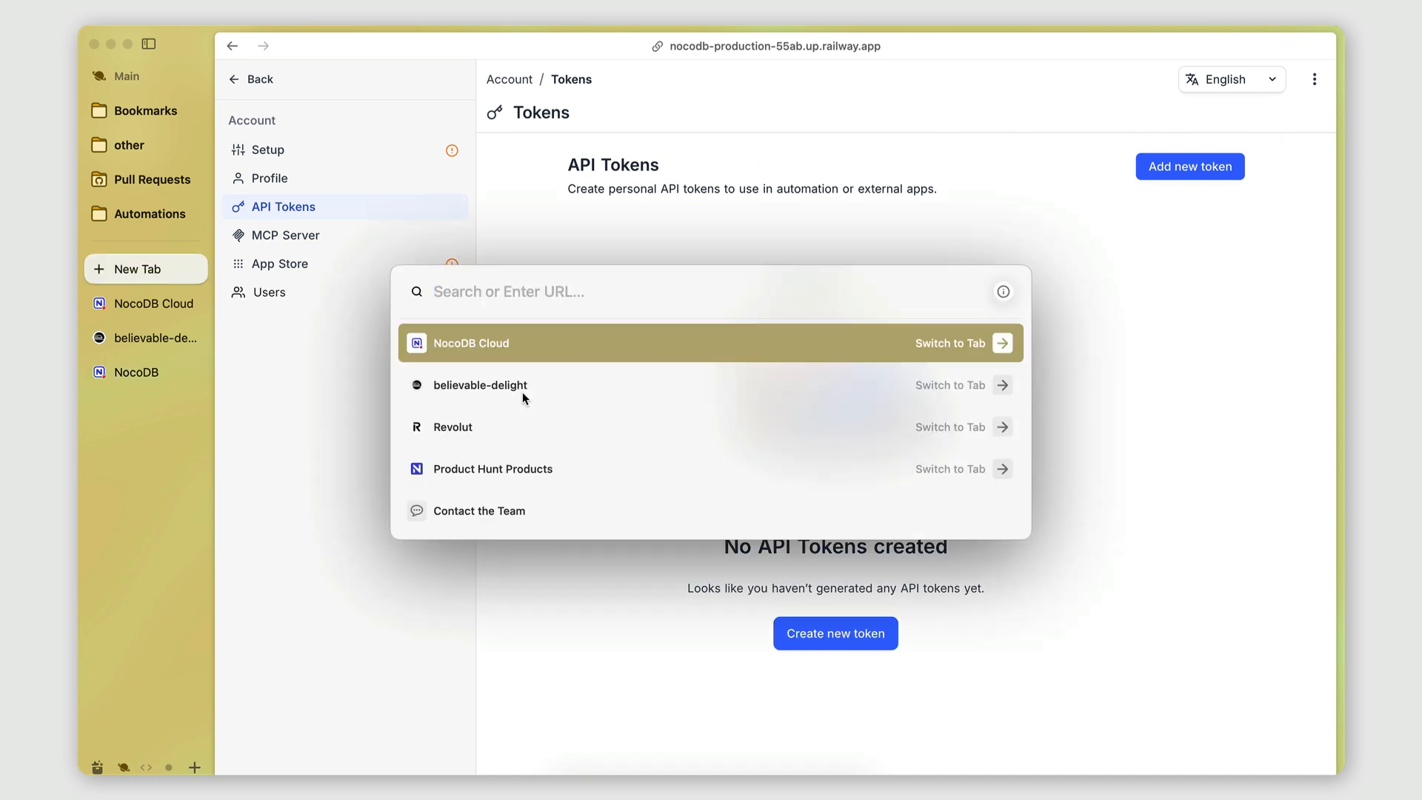
type("nocodb api")
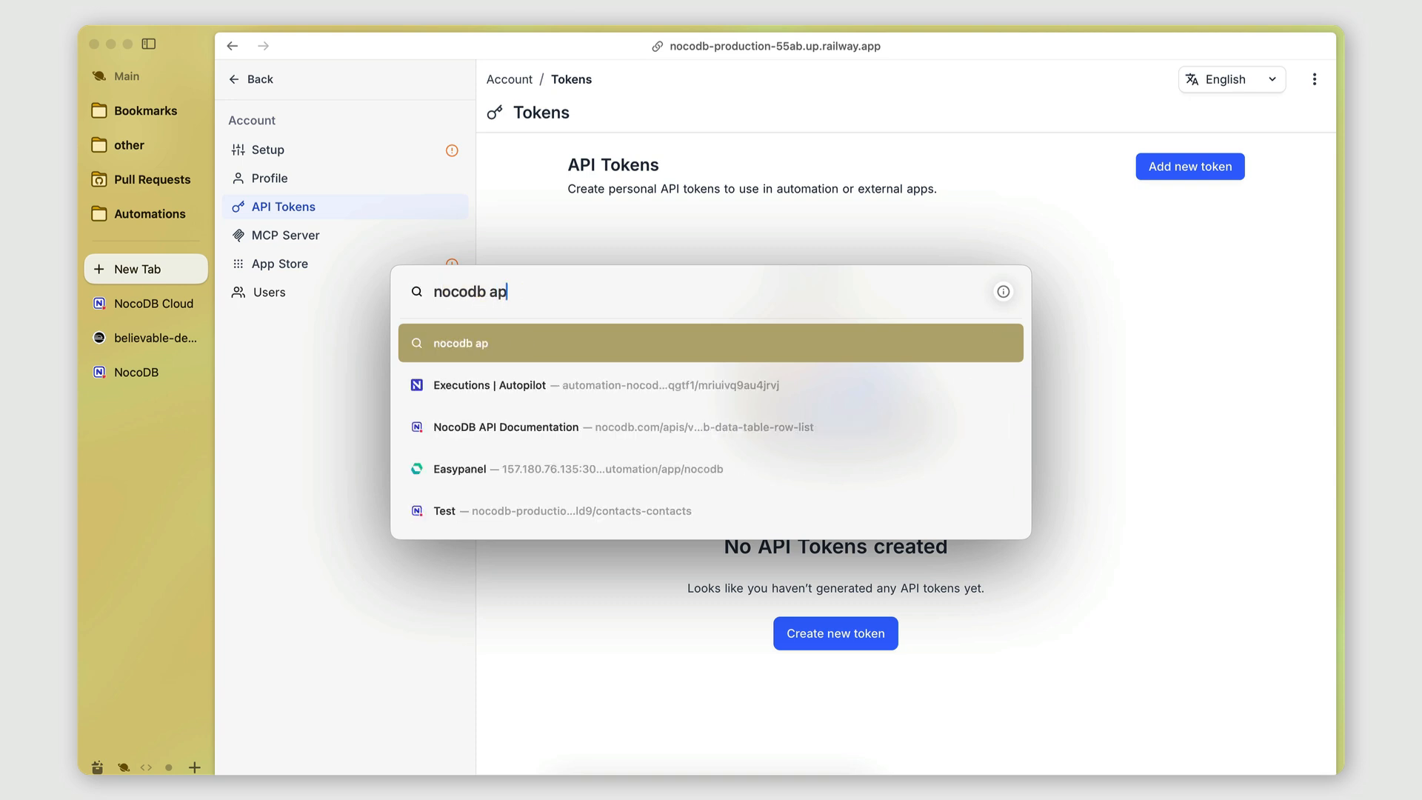
key("Return")
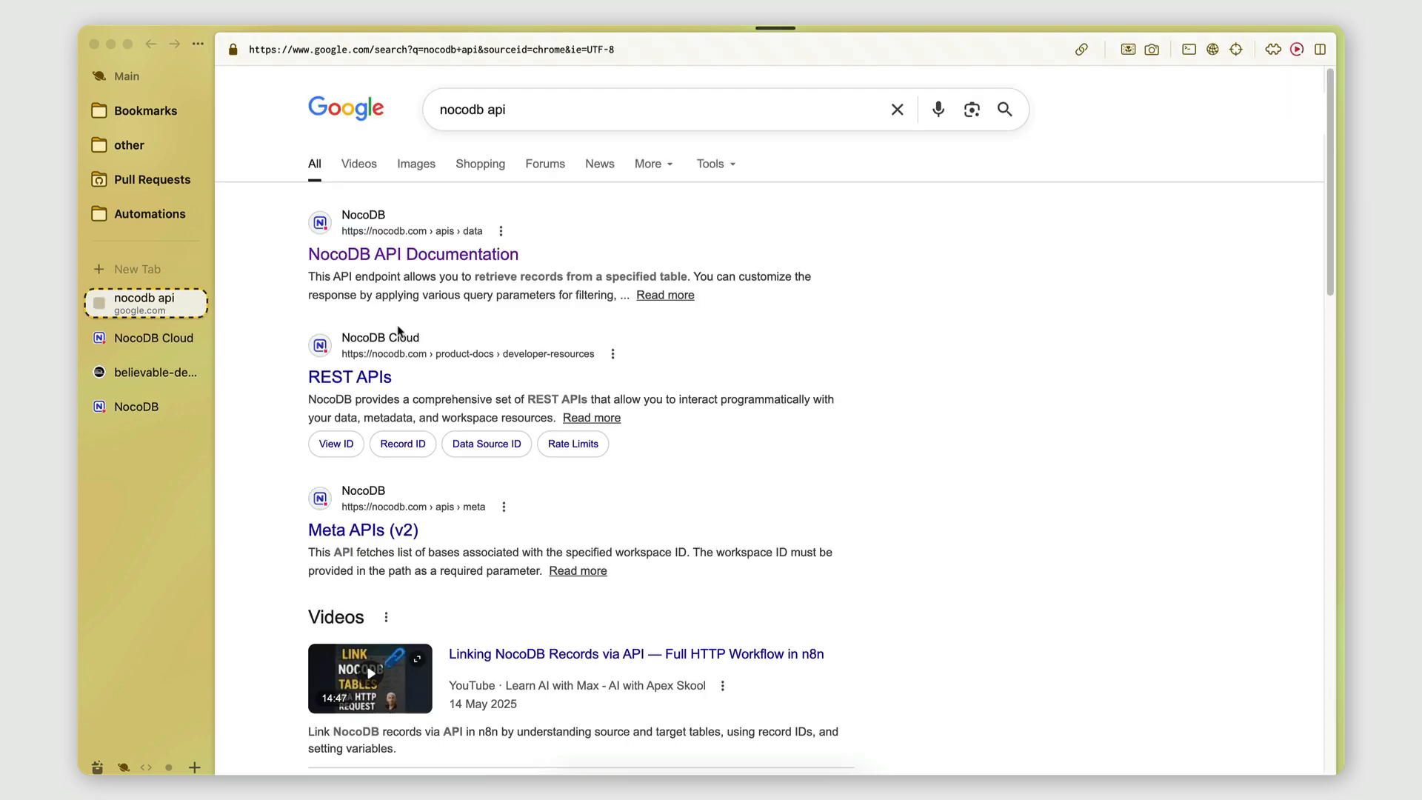
left_click(407, 254)
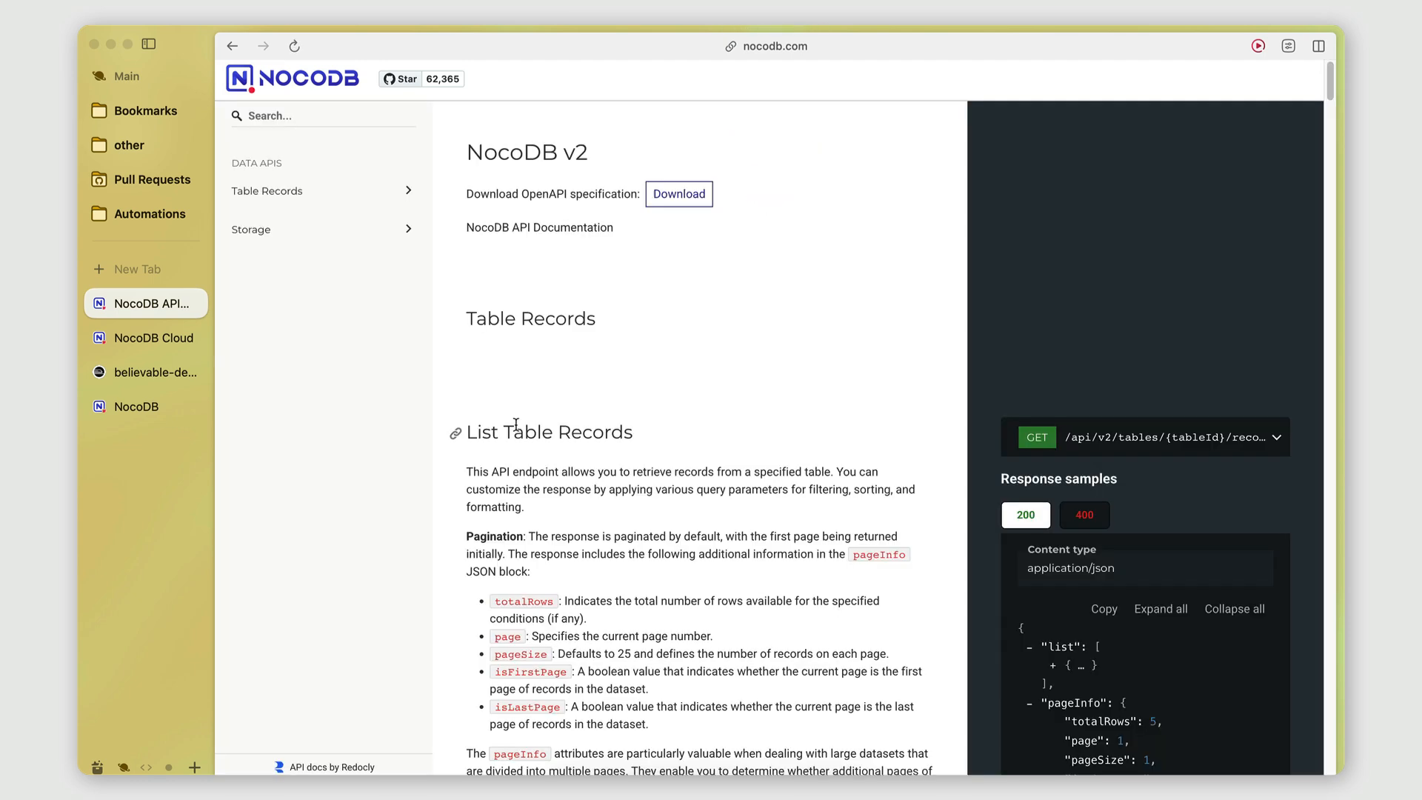
Browse the List and Create Table Records endpoint docs, then switch to the NocoDB Cloud homepage.
scroll(517, 426, "down", 5)
scroll(517, 428, "up", 2)
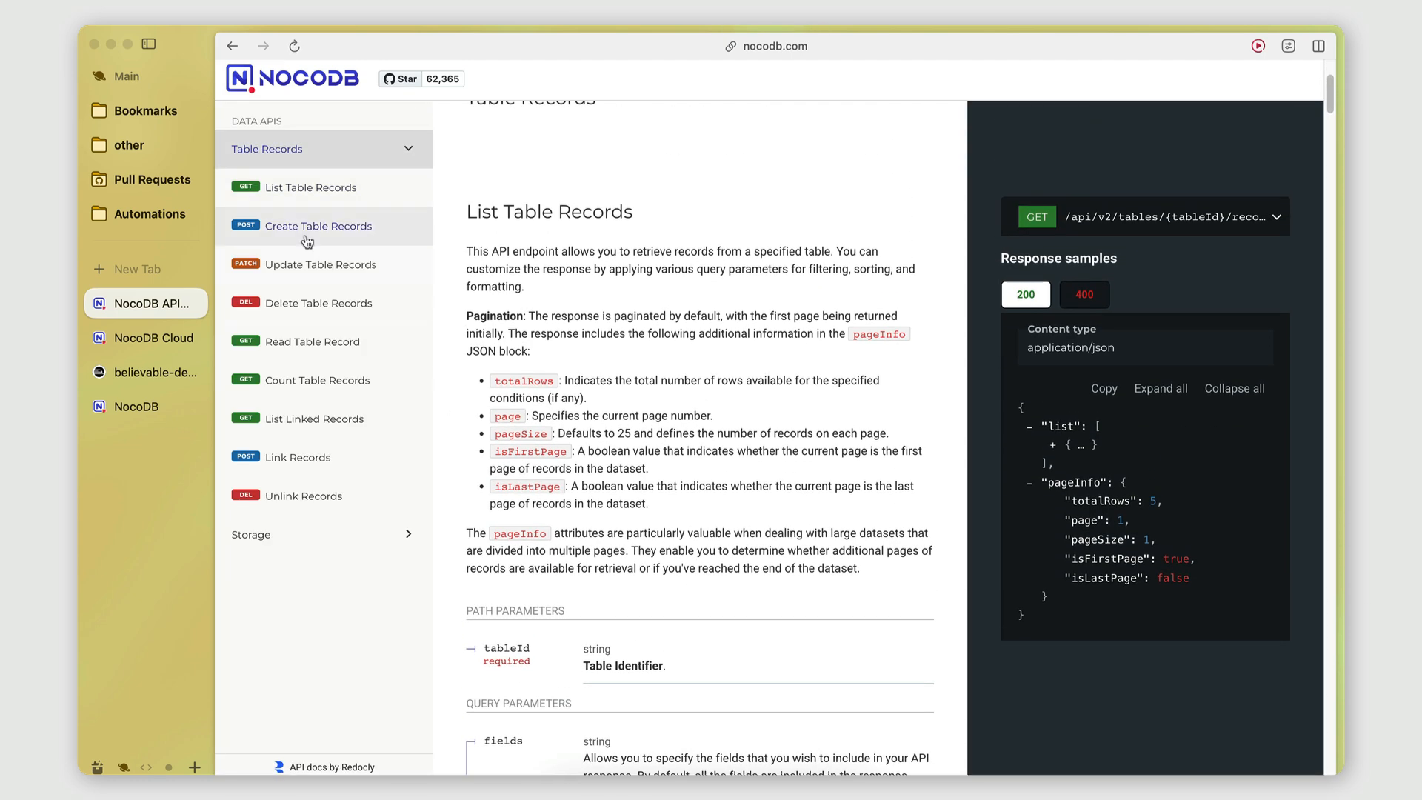
scroll(567, 387, "up", 3)
scroll(587, 406, "down", 15)
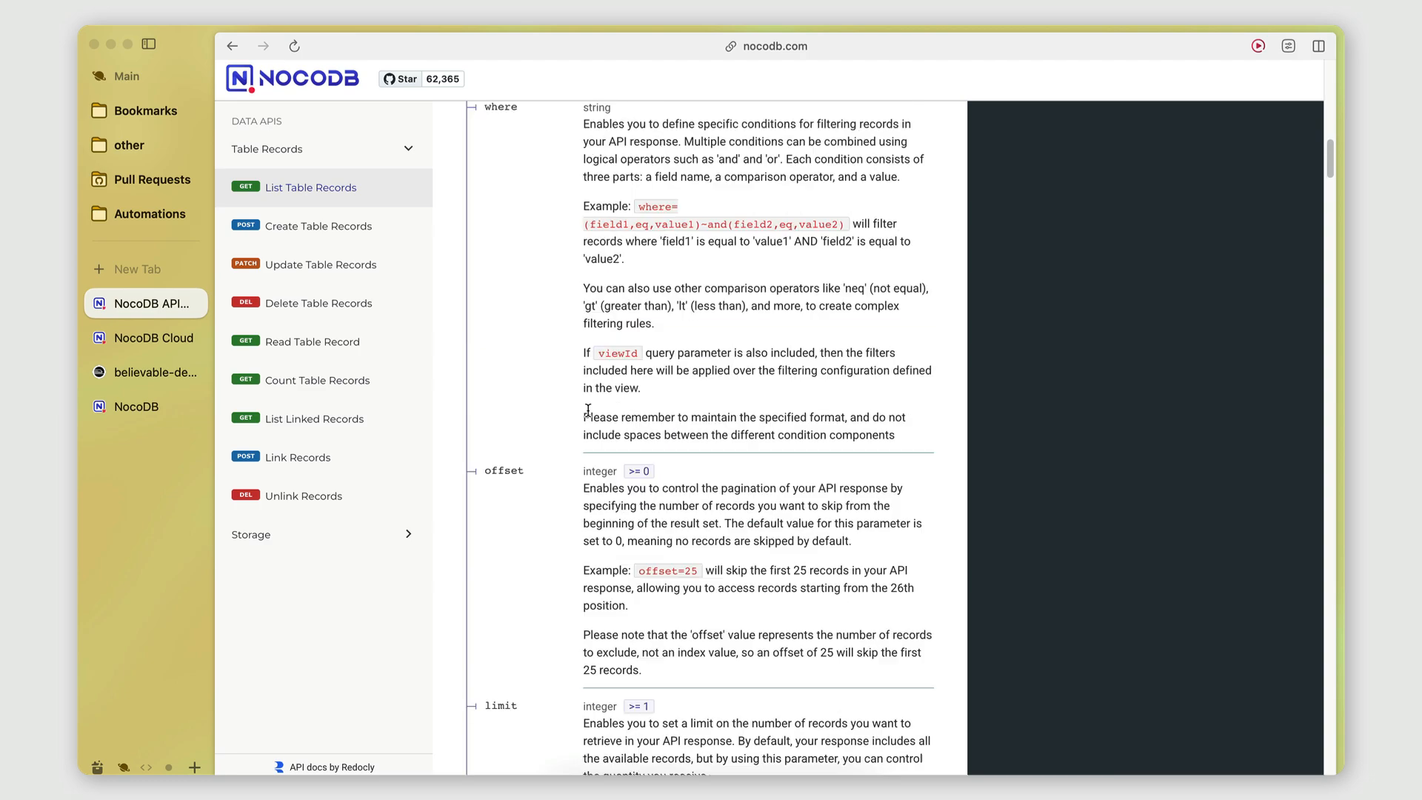
scroll(588, 410, "up", 11)
scroll(588, 410, "down", 9)
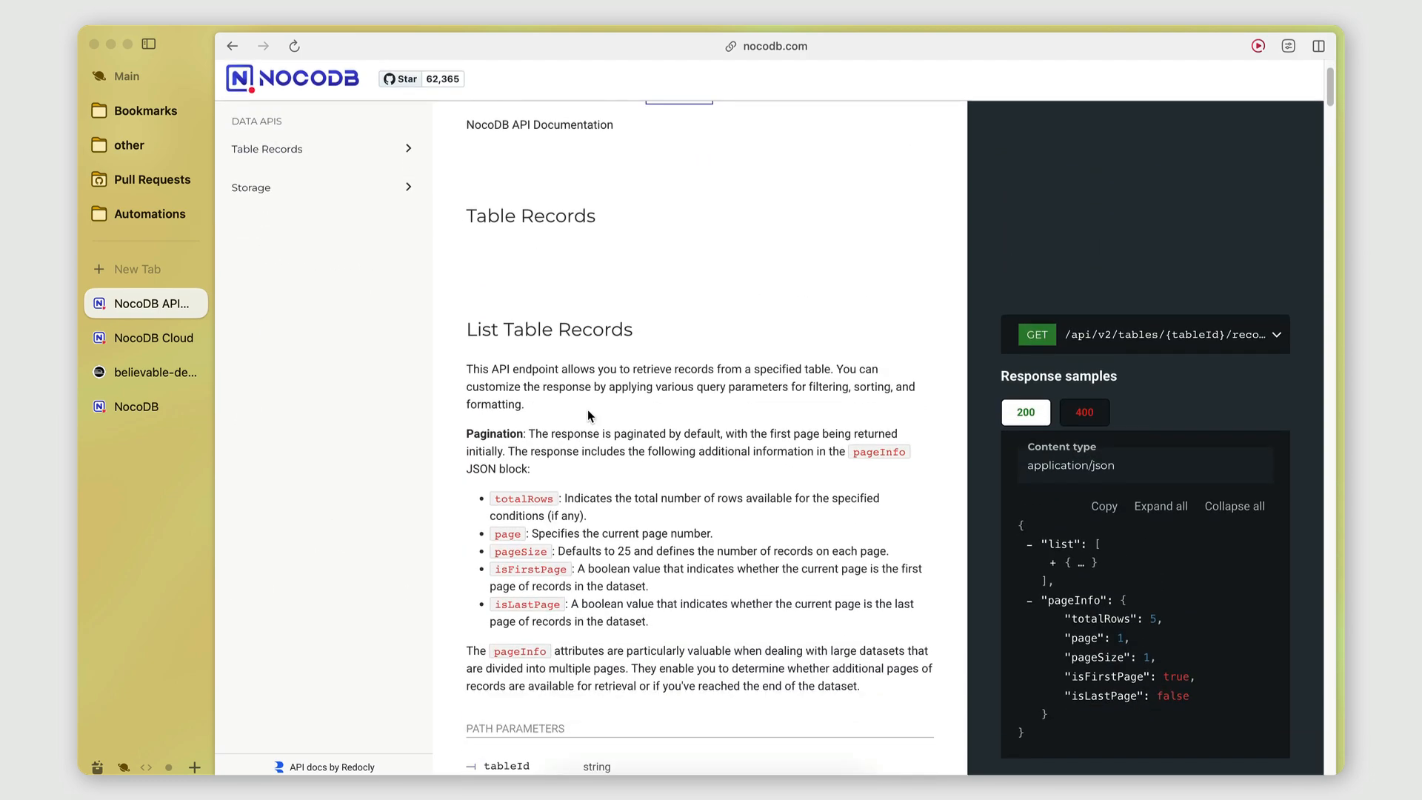
scroll(588, 411, "down", 15)
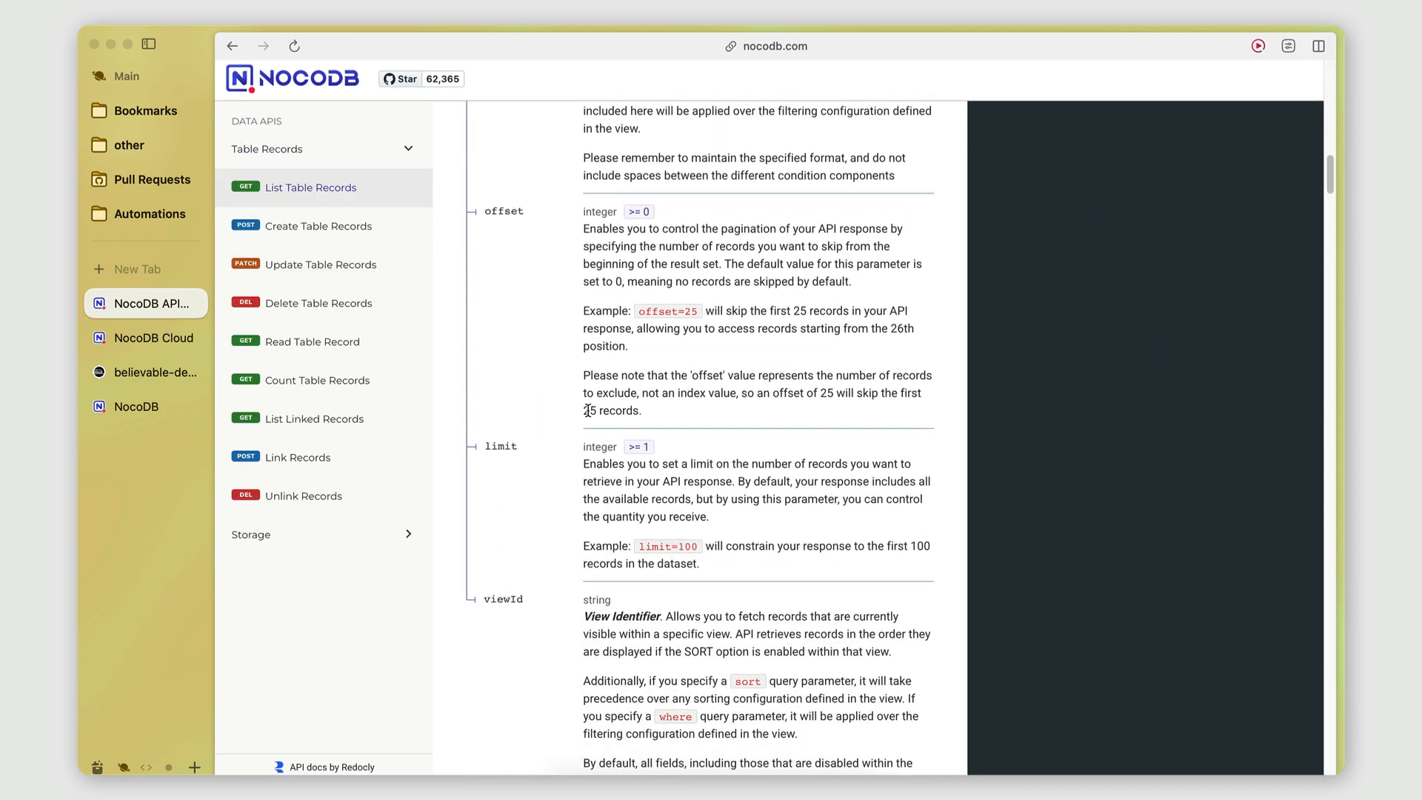
scroll(588, 410, "down", 12)
scroll(588, 410, "up", 9)
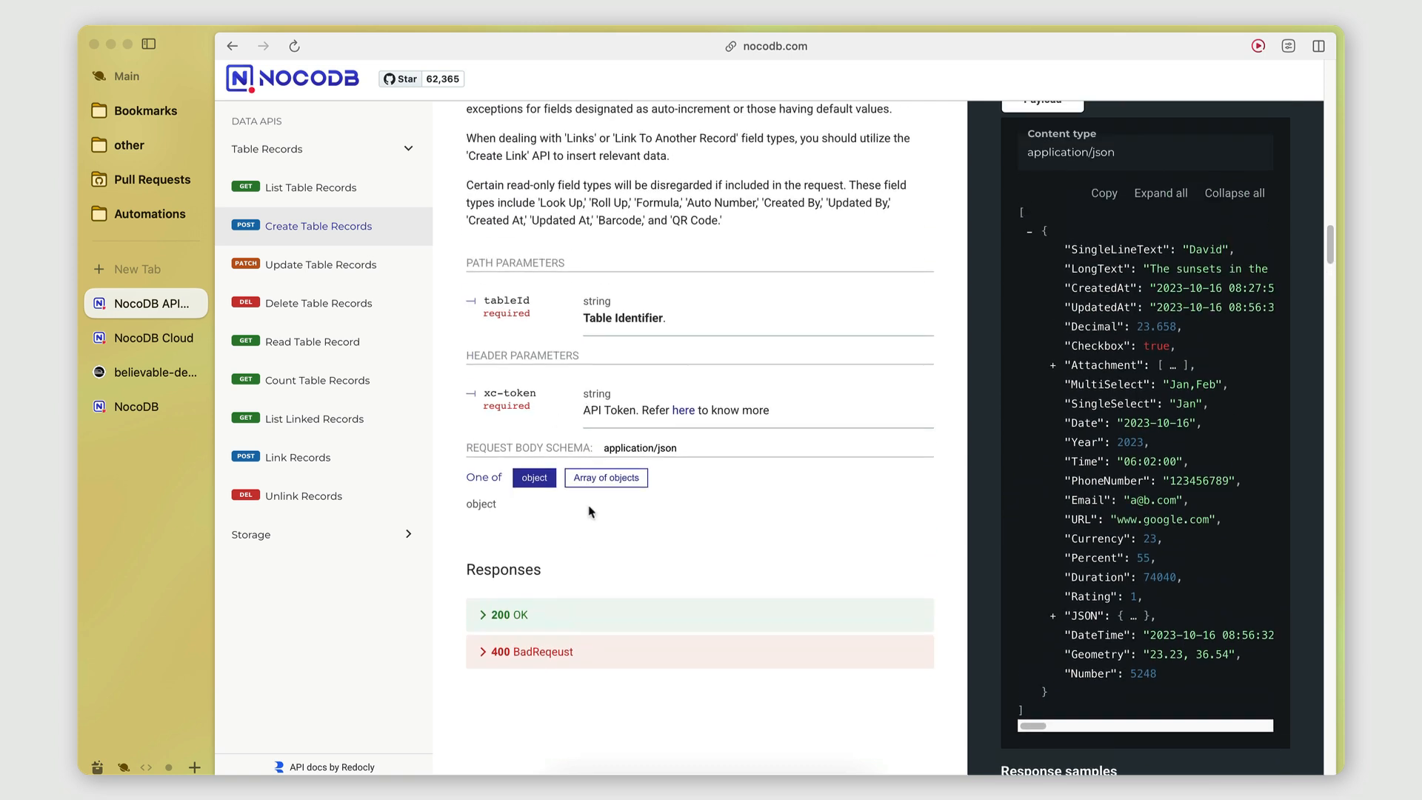
scroll(590, 511, "up", 2)
left_click(137, 338)
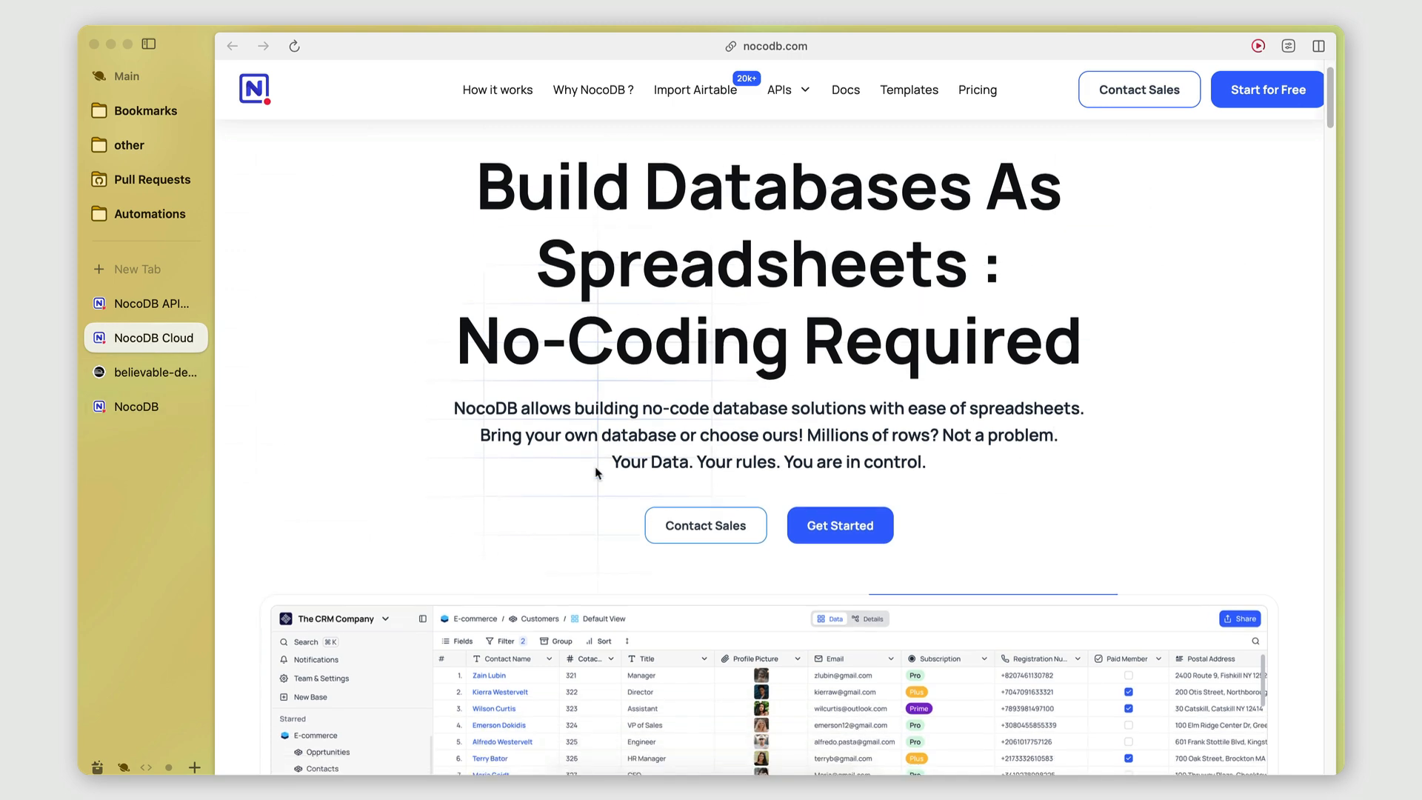
Scroll the nocodb.com homepage down to the Versatile views section with its Gallery View demo.
scroll(595, 466, "down", 6)
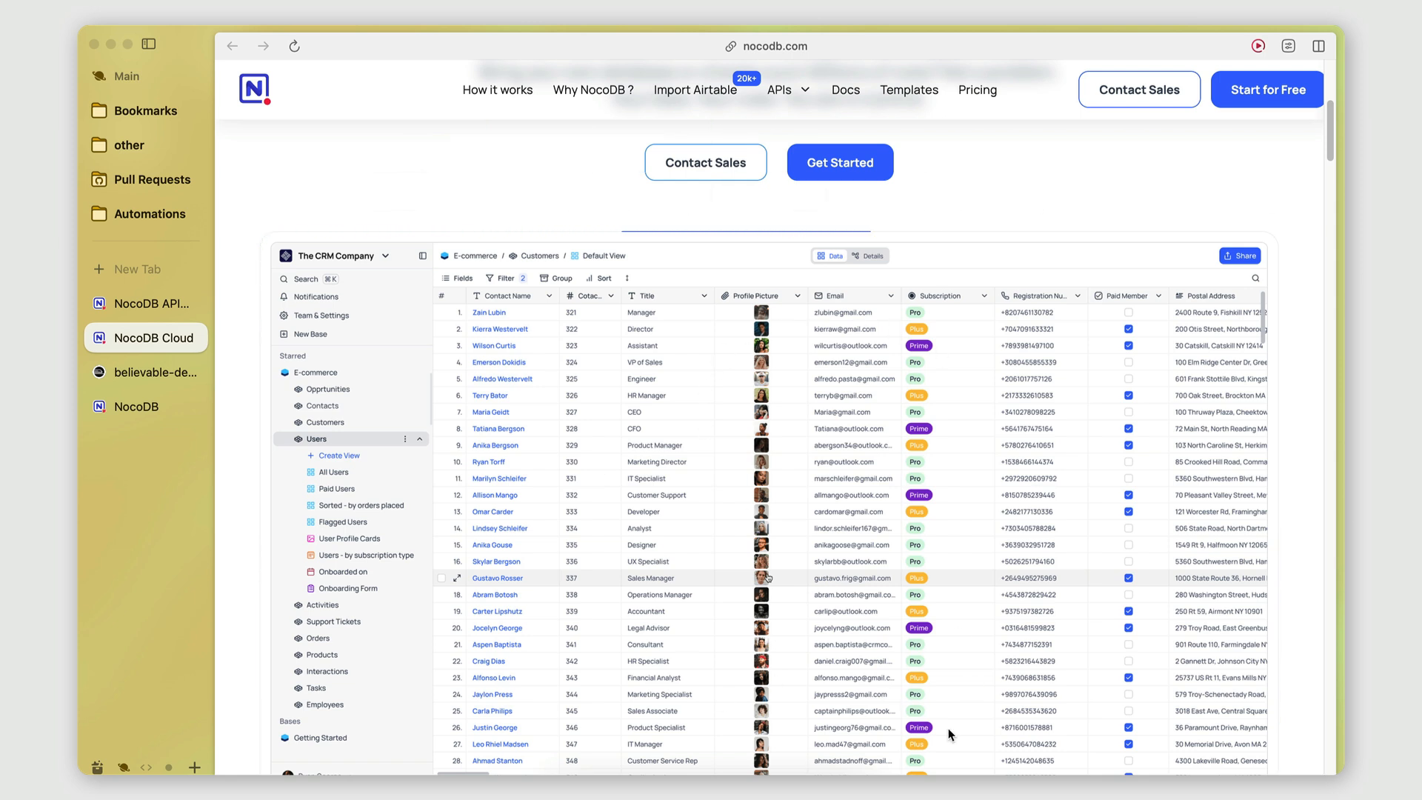
scroll(948, 727, "down", 2)
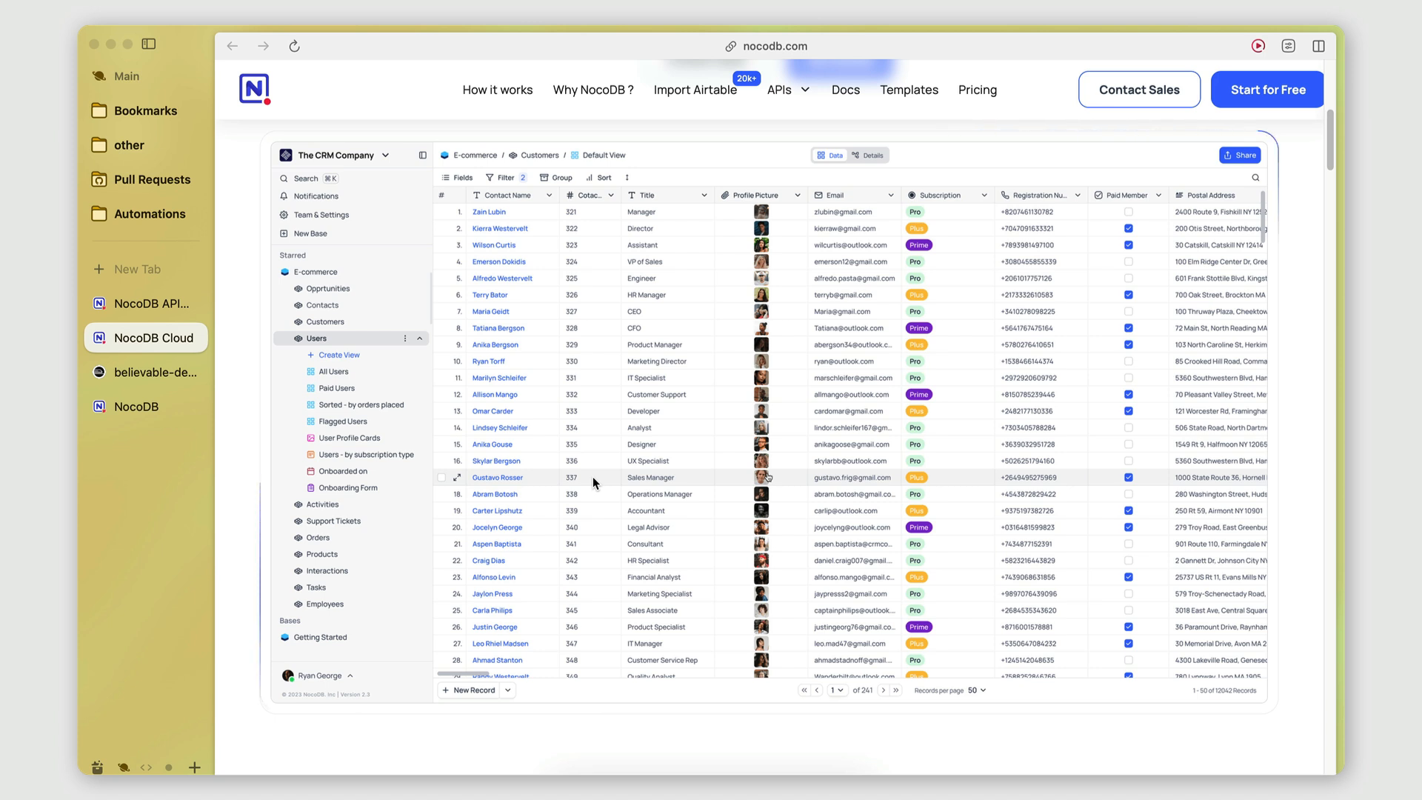
scroll(681, 549, "up", 1)
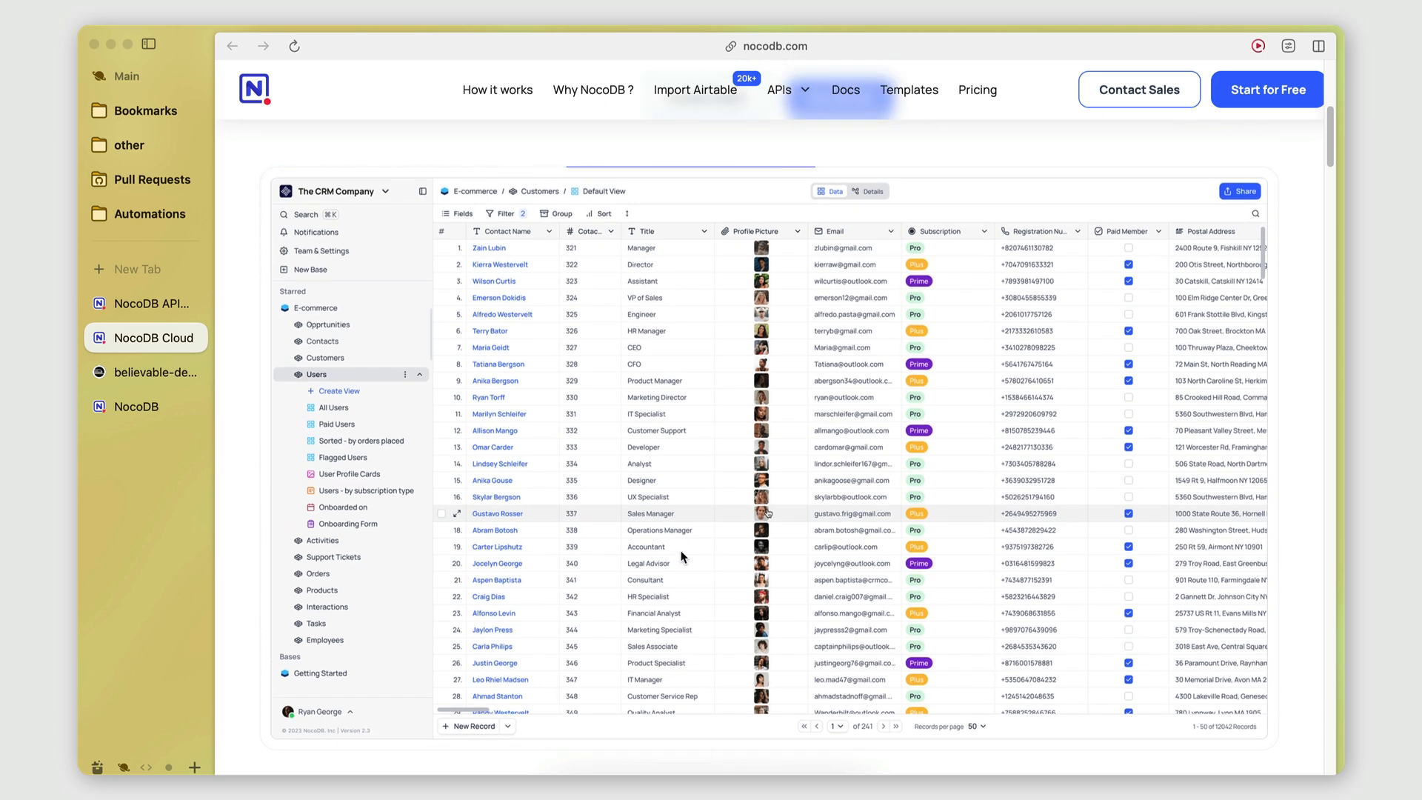
scroll(681, 549, "down", 15)
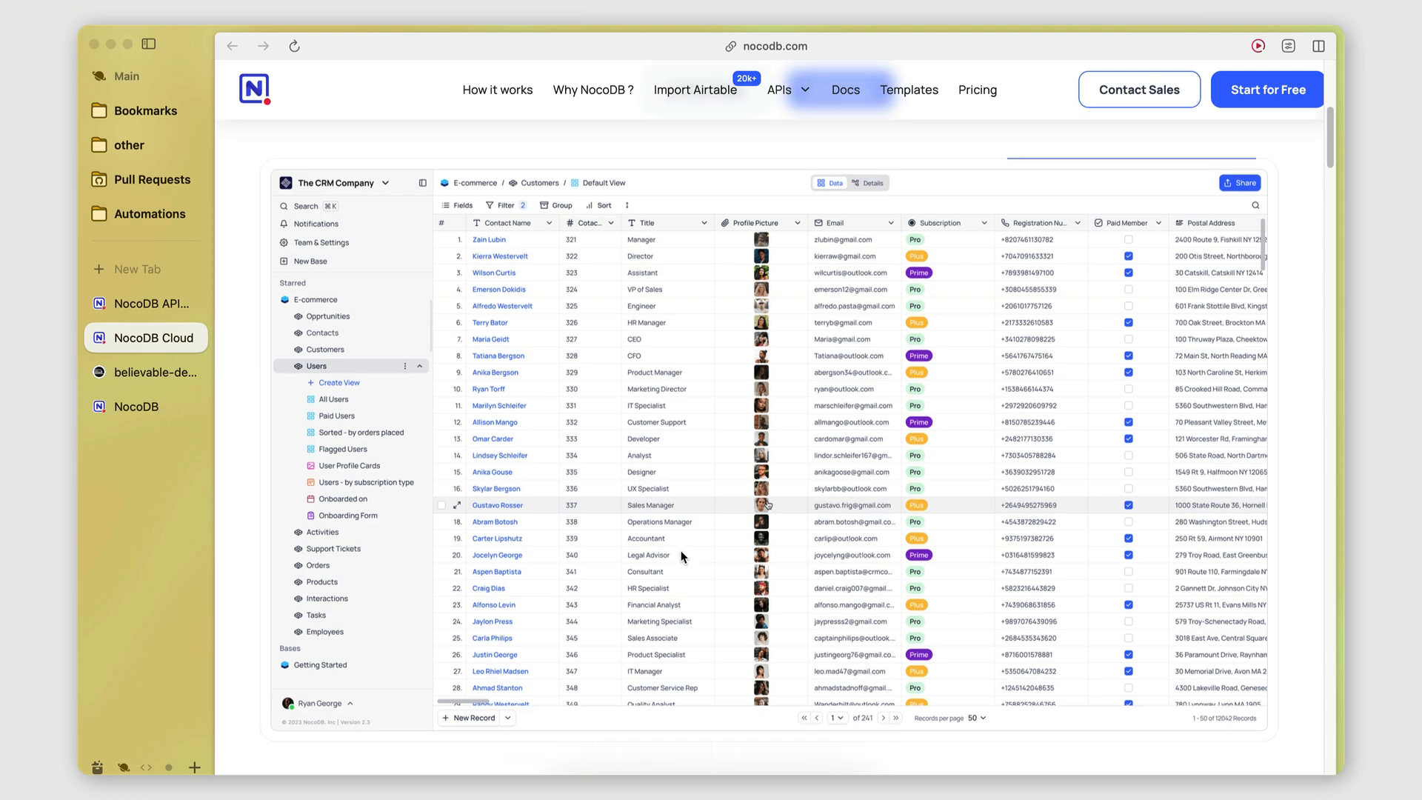
scroll(679, 548, "up", 5)
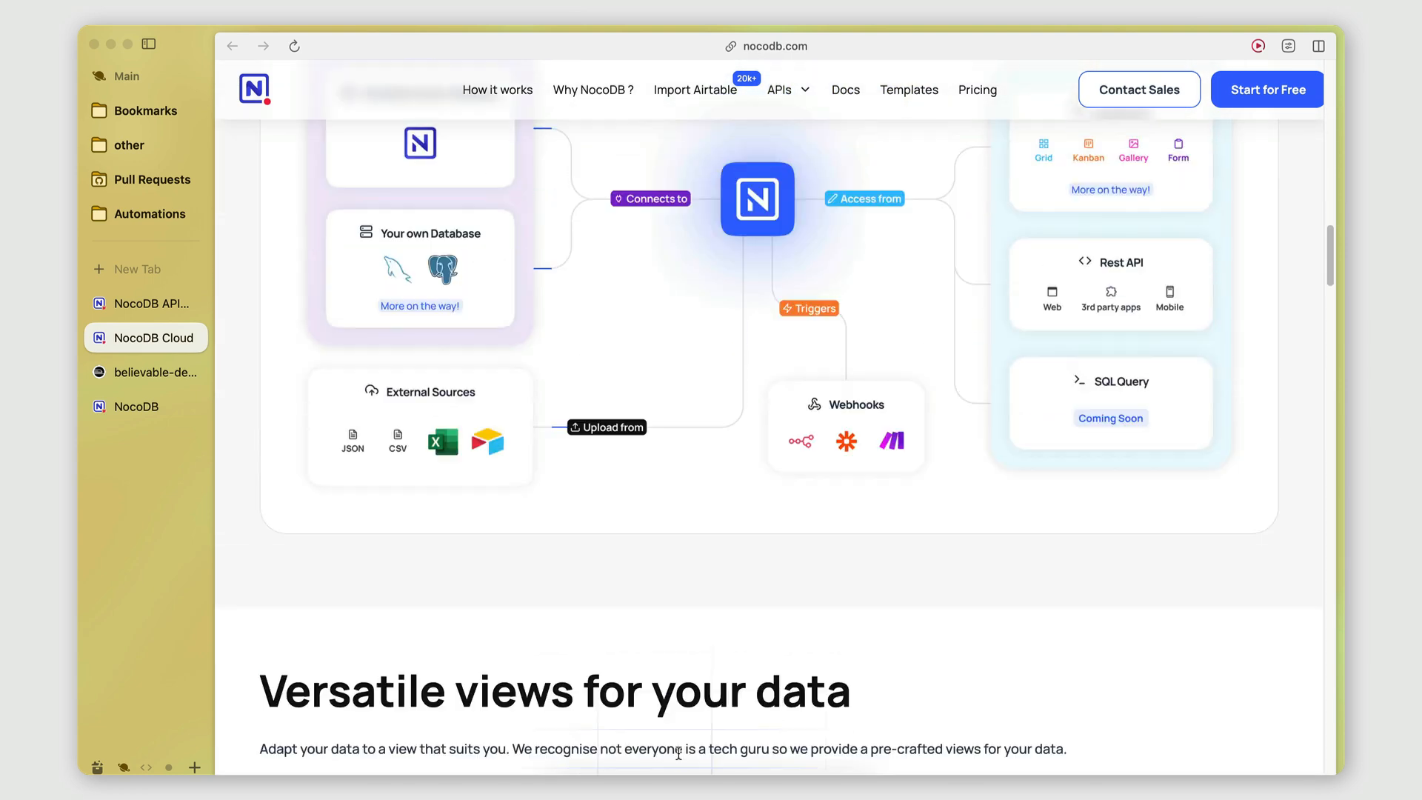
scroll(676, 740, "down", 15)
scroll(680, 728, "up", 5)
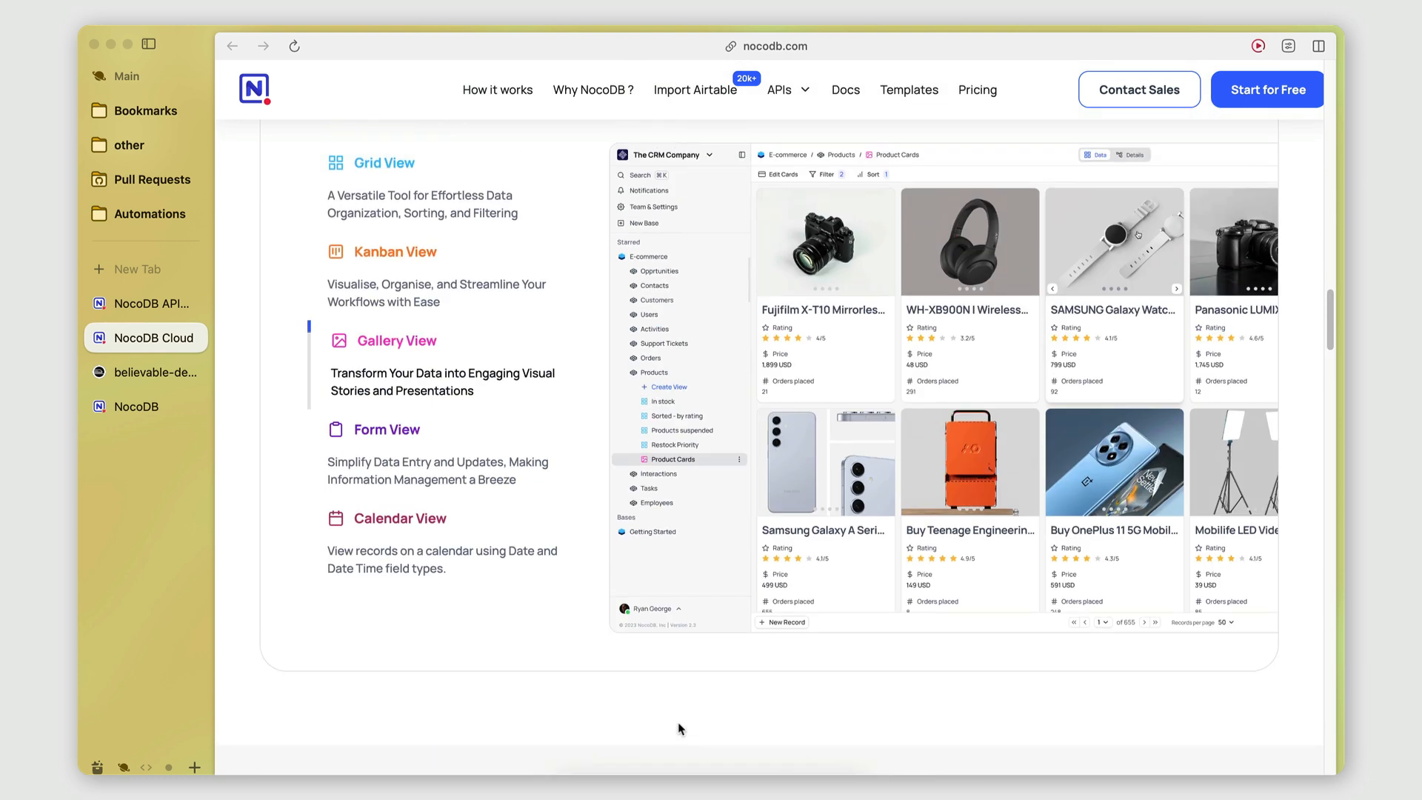